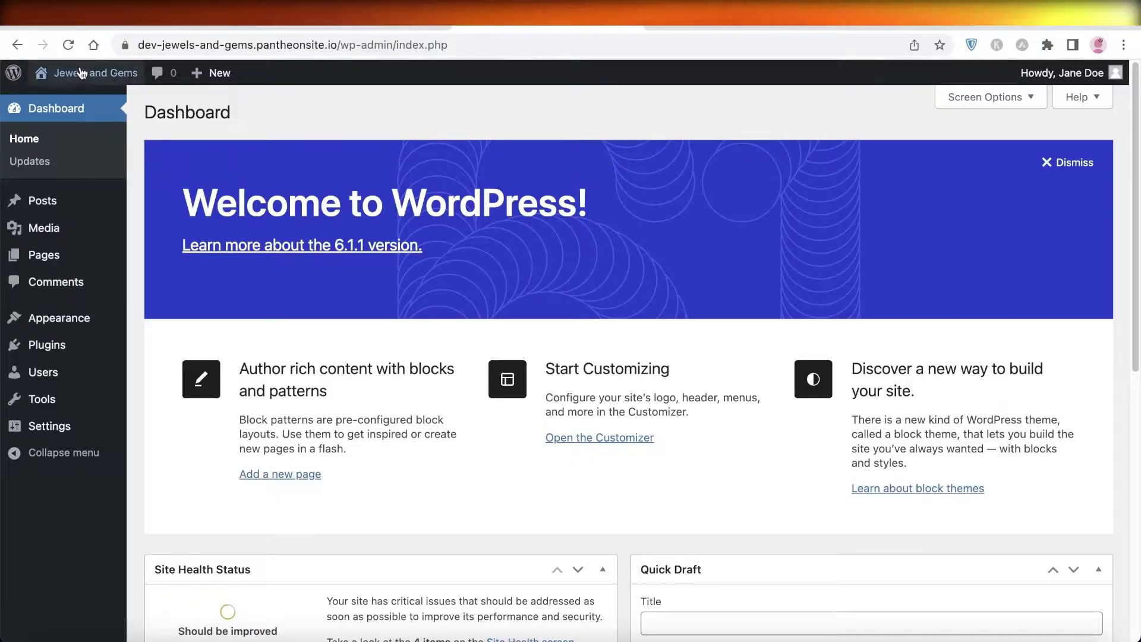
Preview the live site in a new browser tab, then return to the dashboard
{"action": "mouse_move", "coordinate": [75, 73]}
{"action": "left_click", "coordinate": [72, 92], "text": "super"}
{"action": "left_click", "coordinate": [713, 28]}
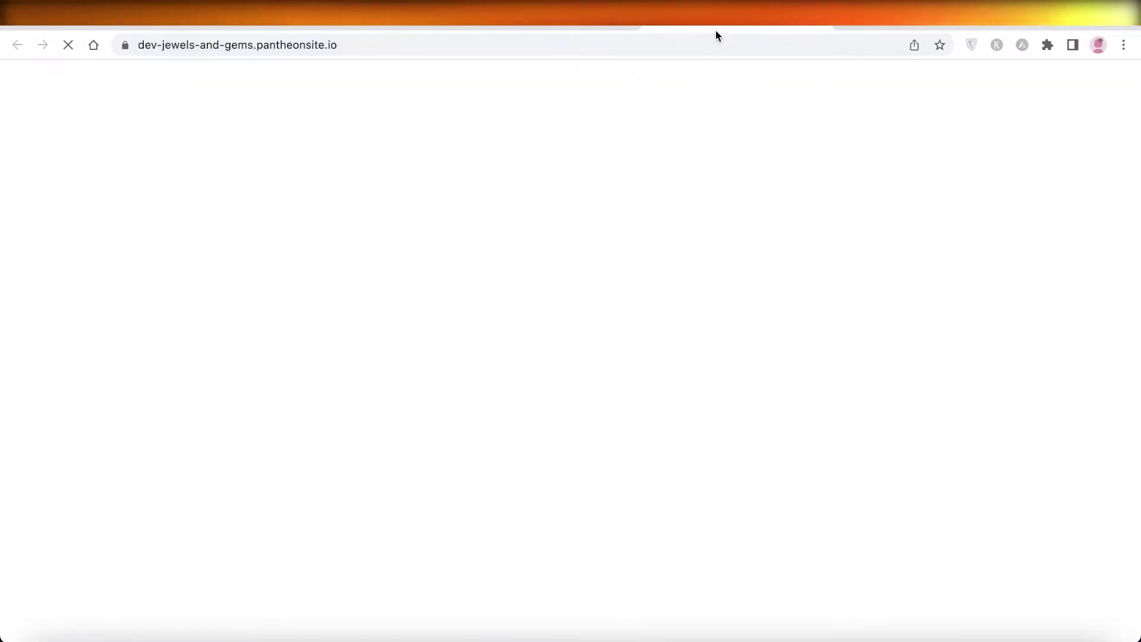
{"action": "left_click", "coordinate": [581, 27]}
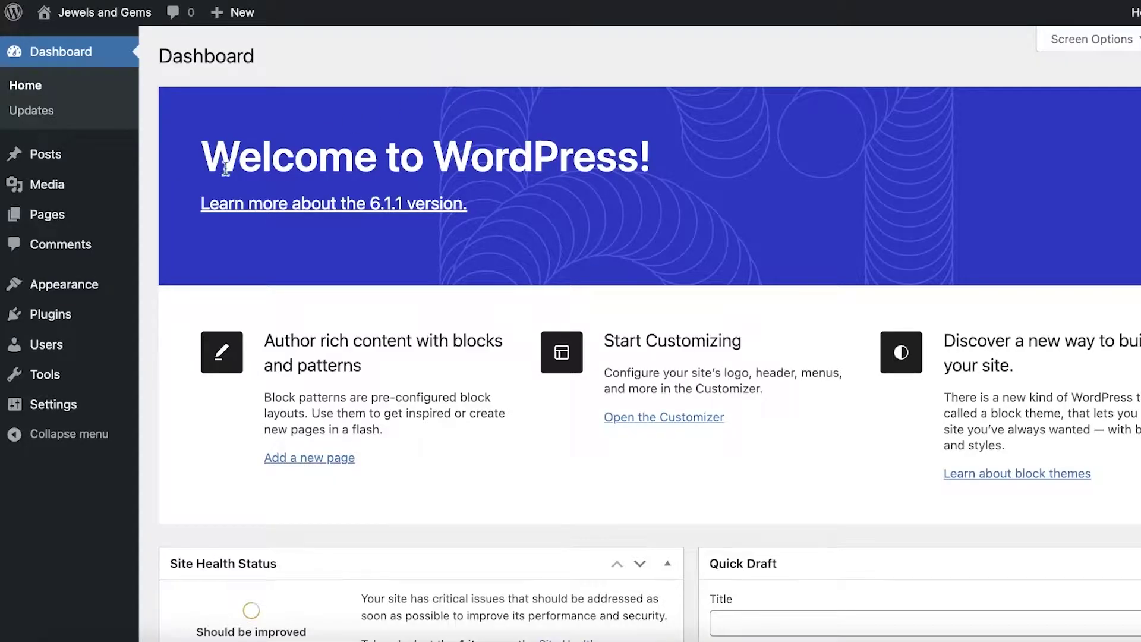
Search the plugin directory for 'elementor' and install Elementor Website Builder
{"action": "mouse_move", "coordinate": [51, 316]}
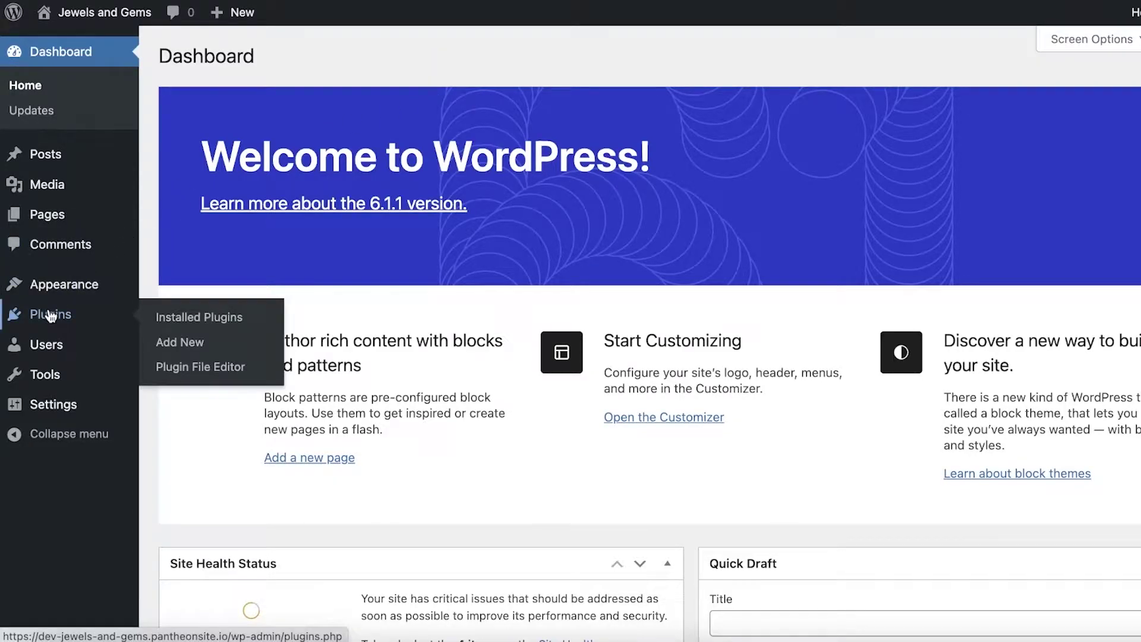
{"action": "left_click", "coordinate": [187, 344]}
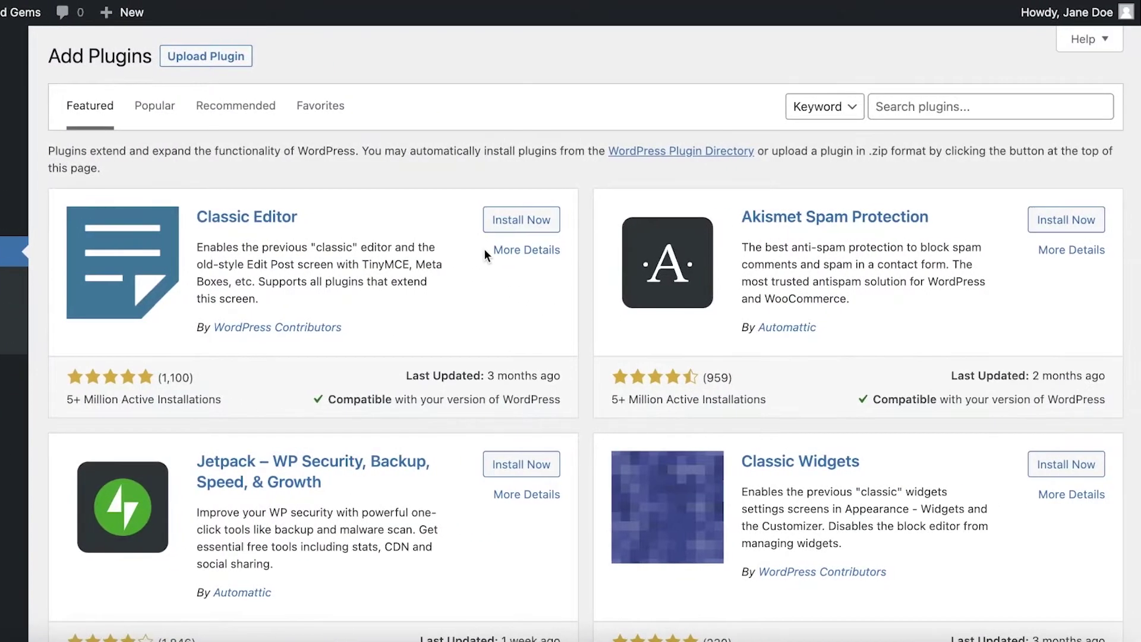
{"action": "left_click", "coordinate": [942, 104]}
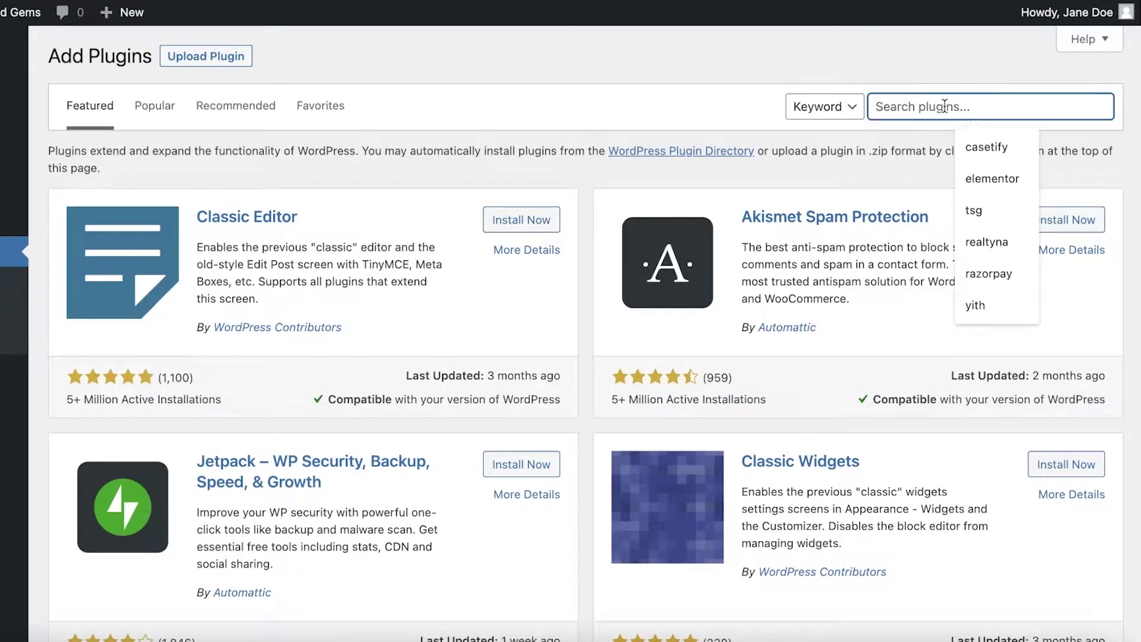
{"action": "left_click", "coordinate": [992, 178]}
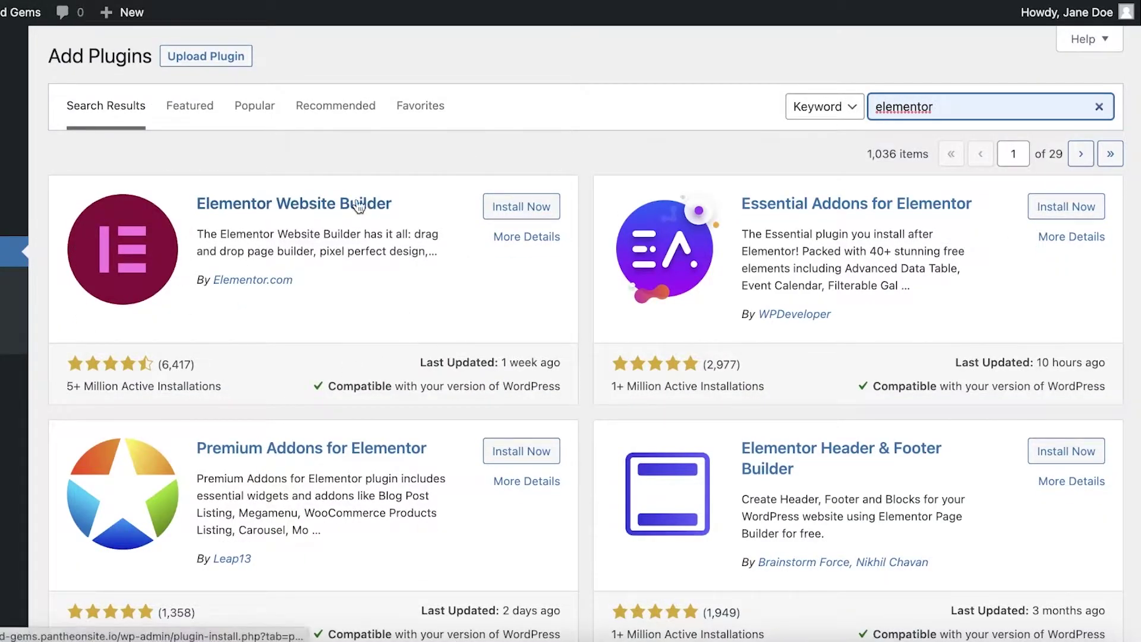
{"action": "left_click", "coordinate": [522, 208]}
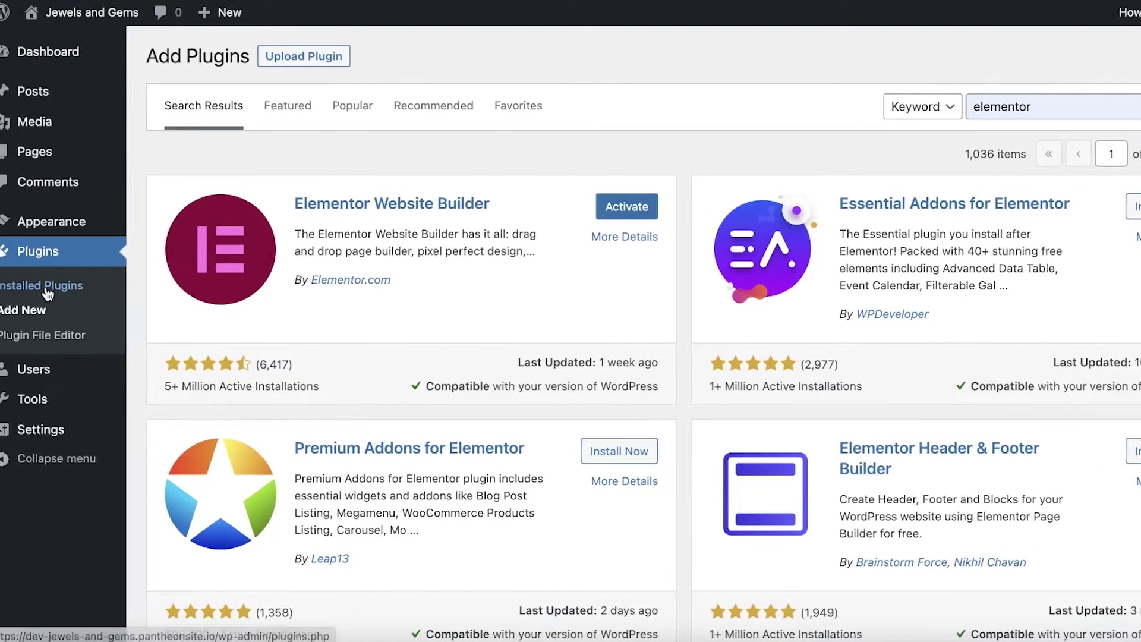
Activate the Elementor plugin from the Installed Plugins list
{"action": "left_click", "coordinate": [57, 292]}
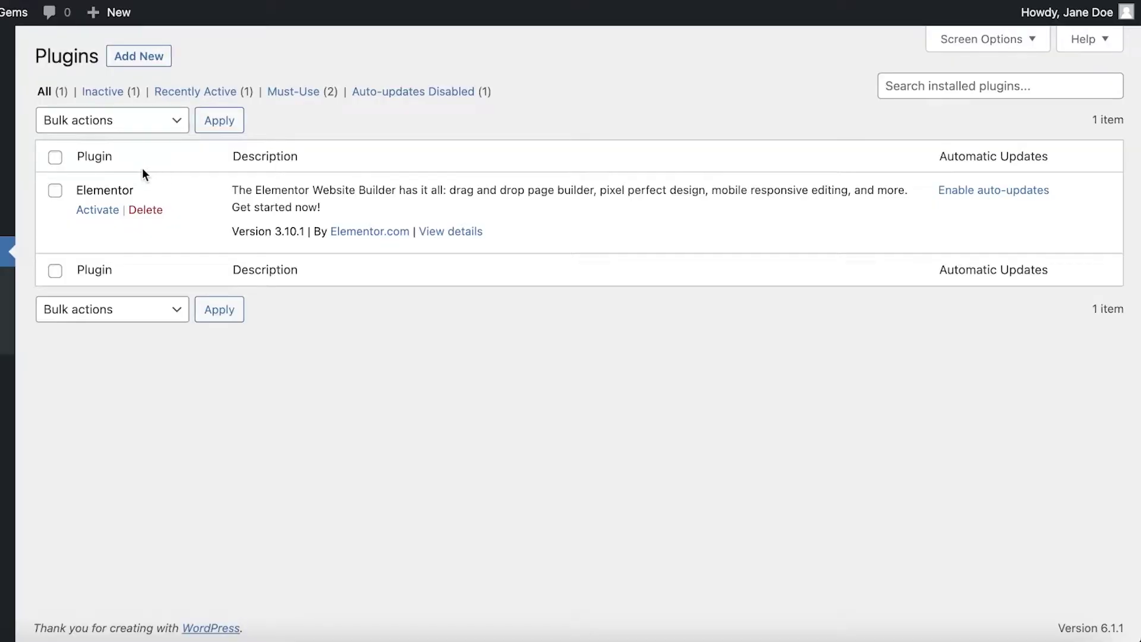
{"action": "left_click", "coordinate": [98, 211]}
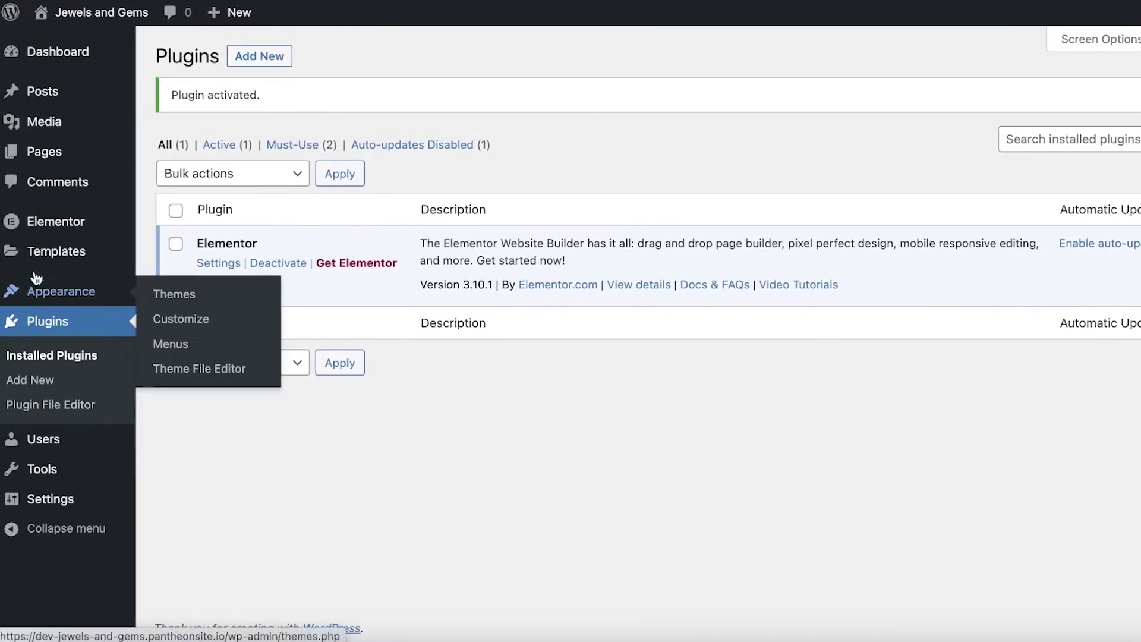
{"action": "mouse_move", "coordinate": [36, 215]}
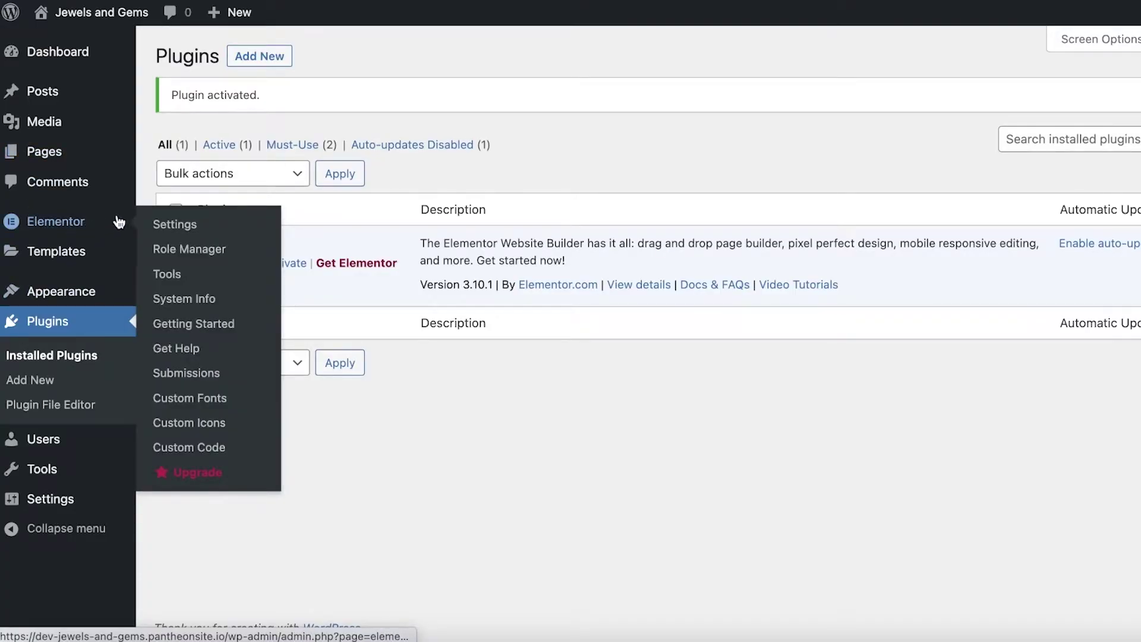
In Elementor's General settings, toggle Elementor editing for Posts
{"action": "left_click", "coordinate": [25, 229]}
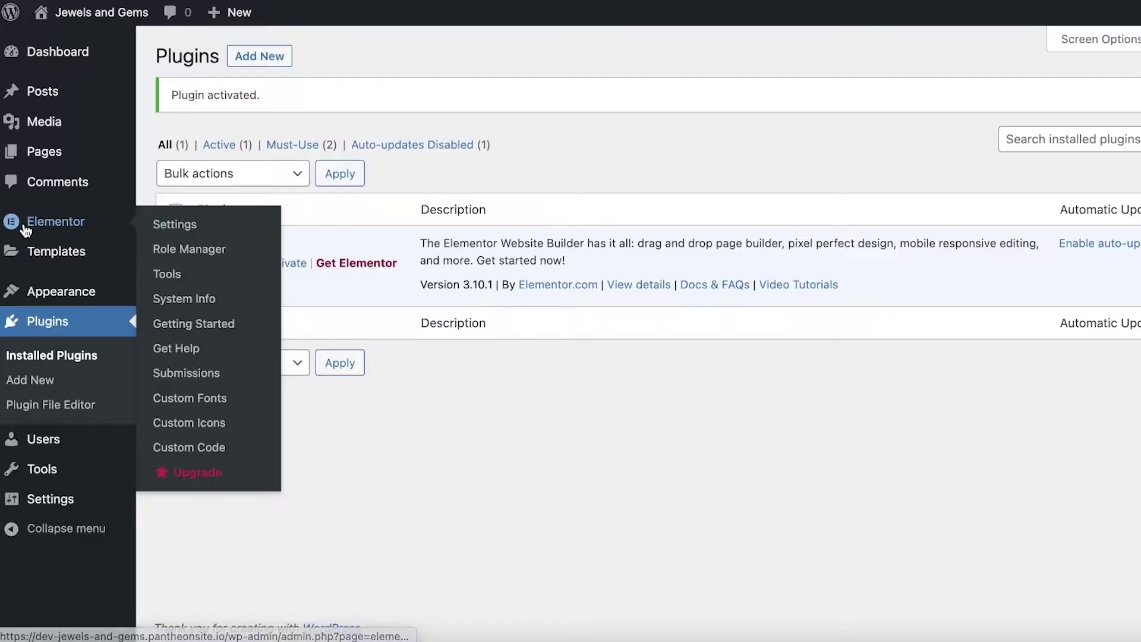
{"action": "scroll", "coordinate": [315, 222], "scroll_direction": "down", "scroll_amount": 1}
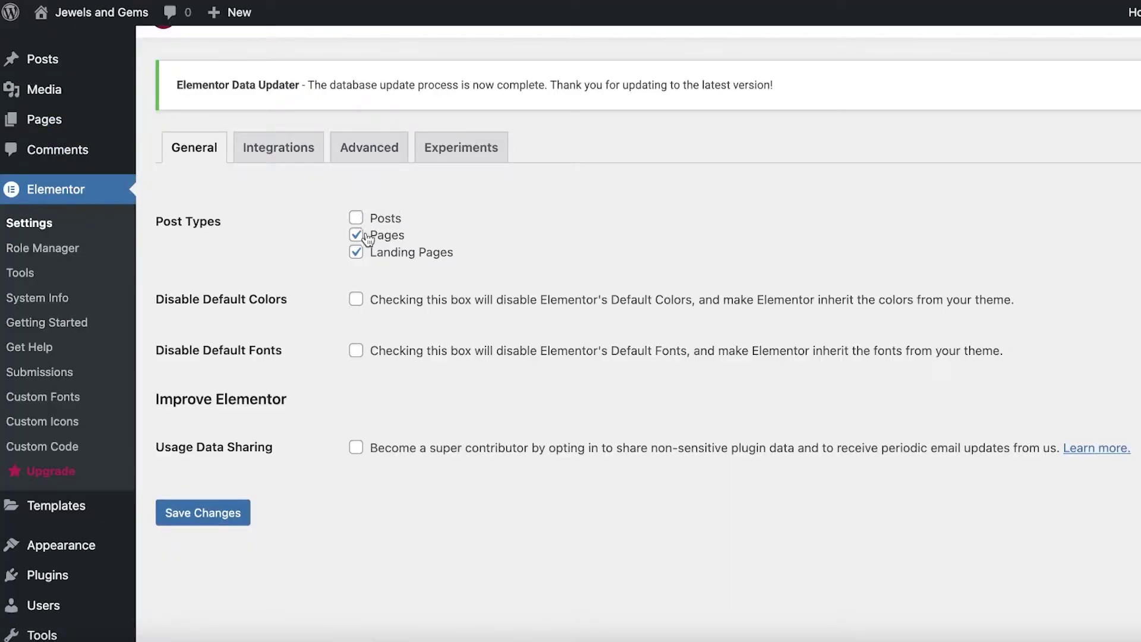
{"action": "left_click", "coordinate": [357, 219]}
Review the Integrations, Advanced and Experiments tabs, save General settings, then view Role Manager
{"action": "left_click", "coordinate": [265, 147]}
{"action": "left_click", "coordinate": [349, 152]}
{"action": "left_click", "coordinate": [441, 155]}
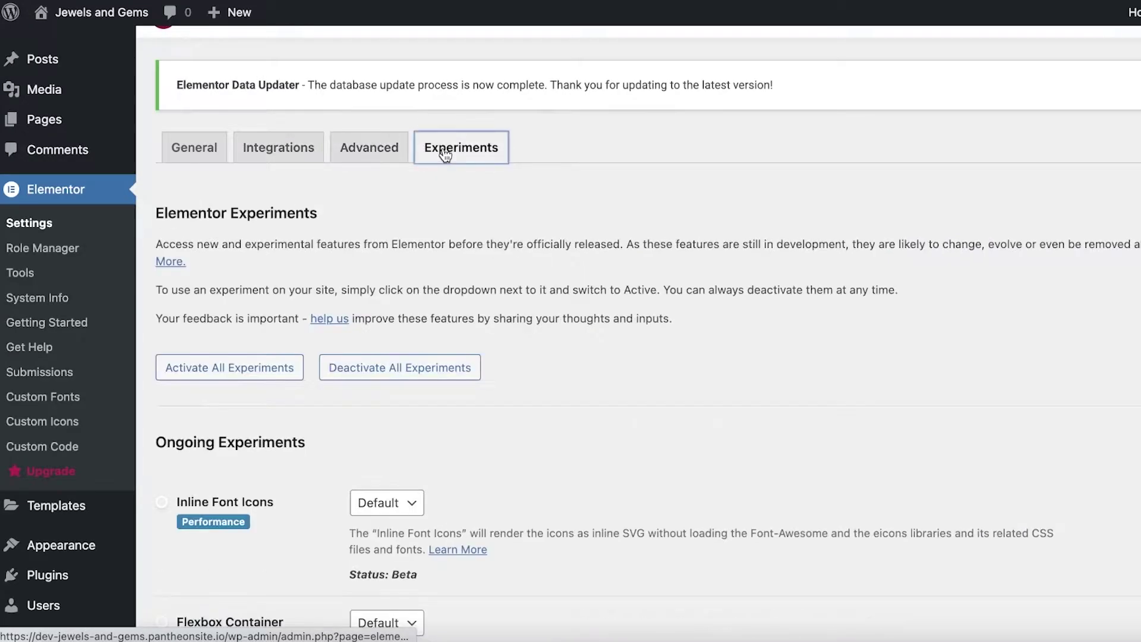
{"action": "left_click", "coordinate": [186, 148]}
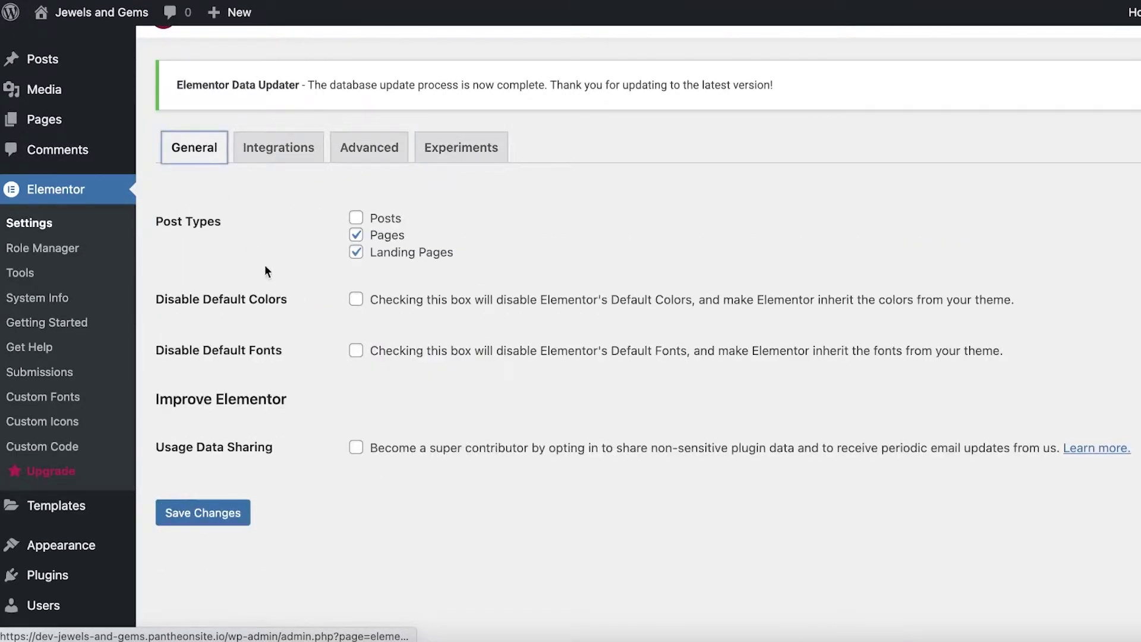
{"action": "left_click", "coordinate": [229, 511]}
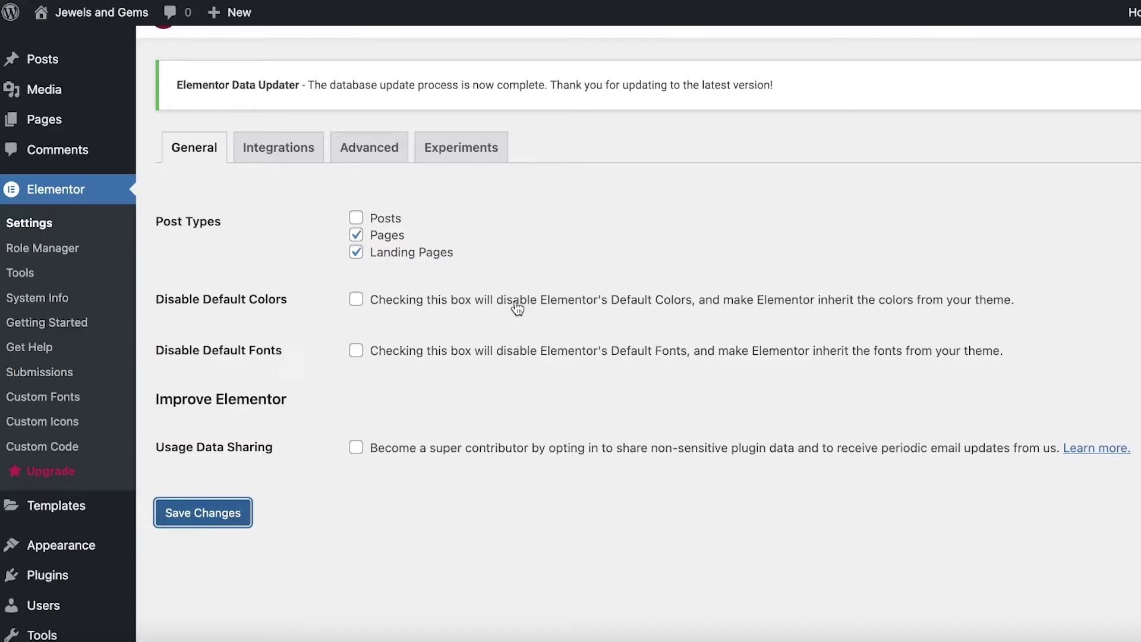
{"action": "scroll", "coordinate": [76, 230], "scroll_direction": "down", "scroll_amount": 2}
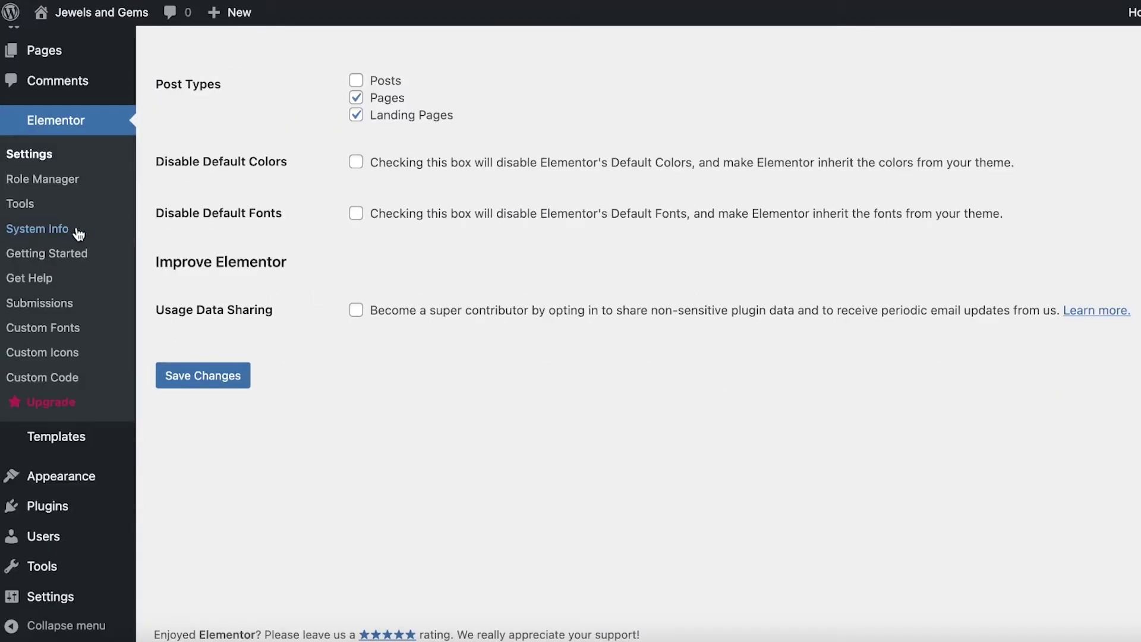
{"action": "left_click", "coordinate": [34, 185]}
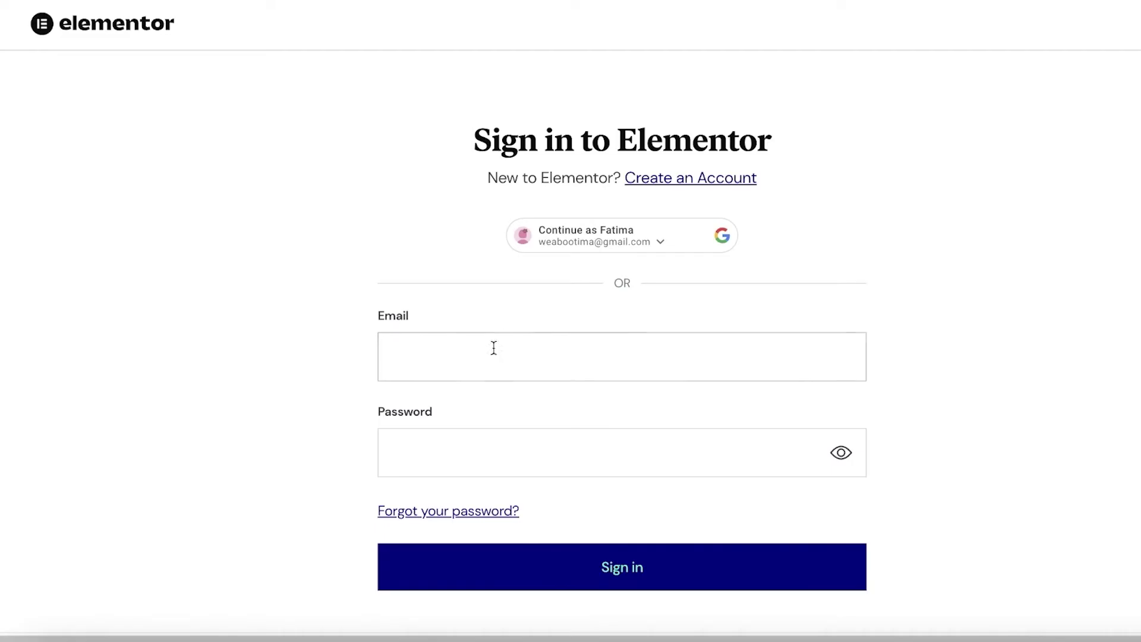
Sign in to Elementor with the saved Google account and scroll the Websites list
{"action": "left_click", "coordinate": [489, 349]}
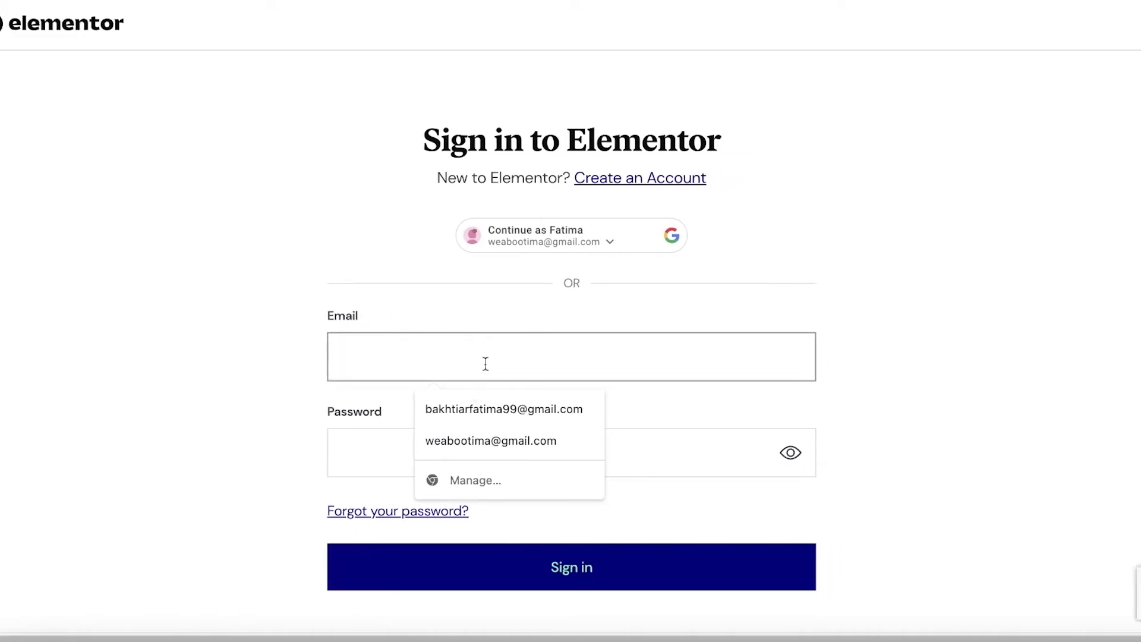
{"action": "left_click", "coordinate": [550, 245]}
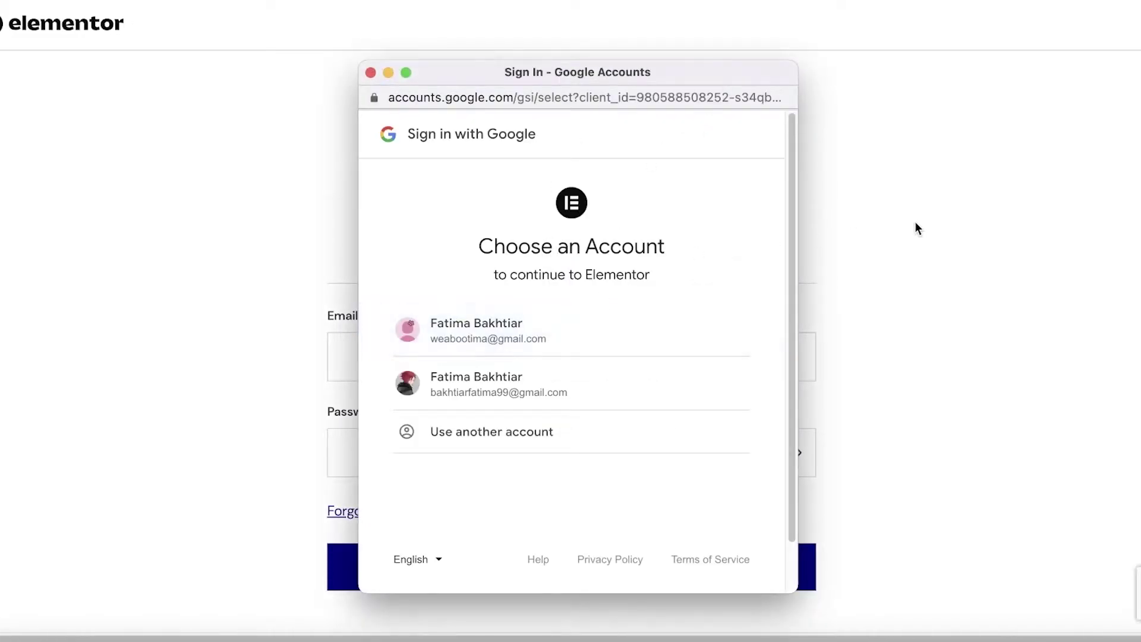
{"action": "scroll", "coordinate": [784, 83], "scroll_direction": "down", "scroll_amount": 1}
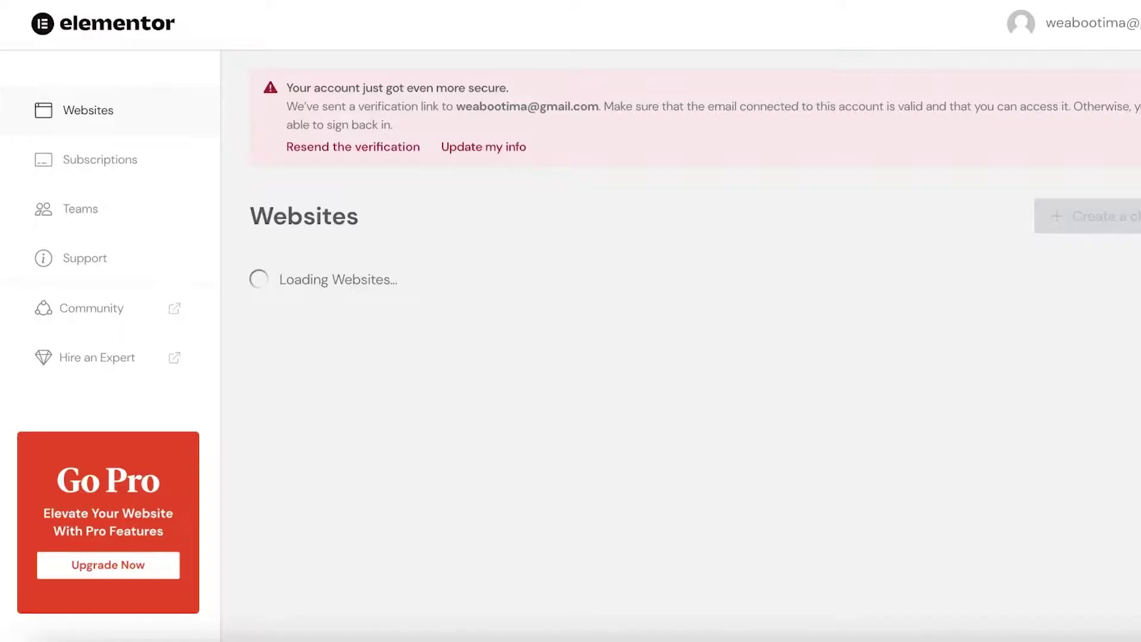
{"action": "scroll", "coordinate": [665, 57], "scroll_direction": "down", "scroll_amount": 1}
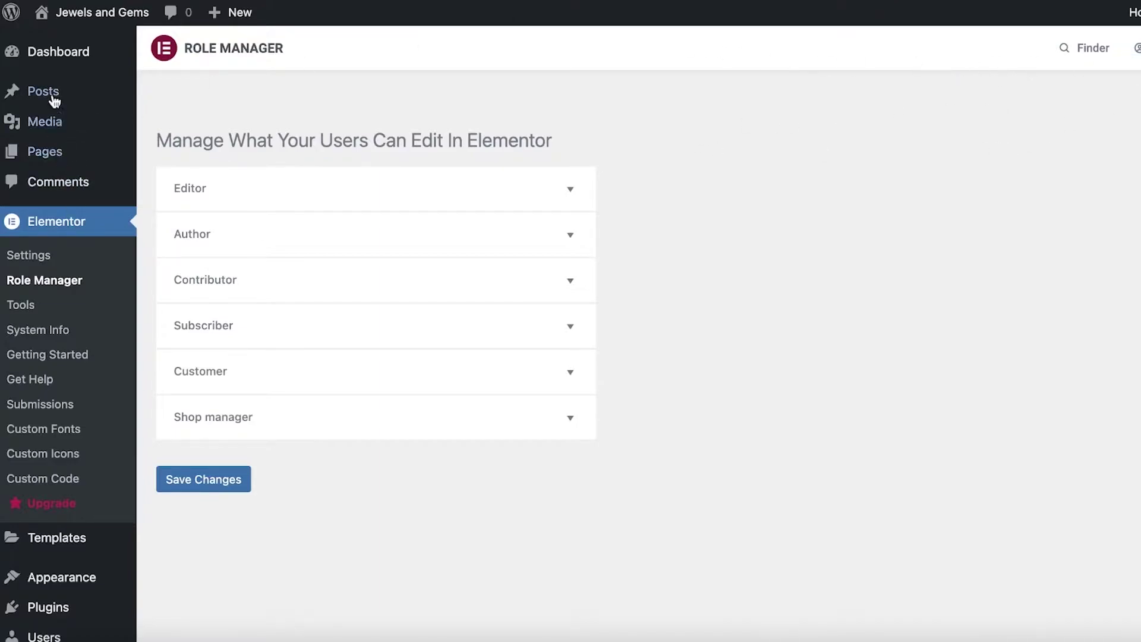
Open Customize from the admin bar and proceed past Chrome's deceptive-site warning
{"action": "mouse_move", "coordinate": [72, 15]}
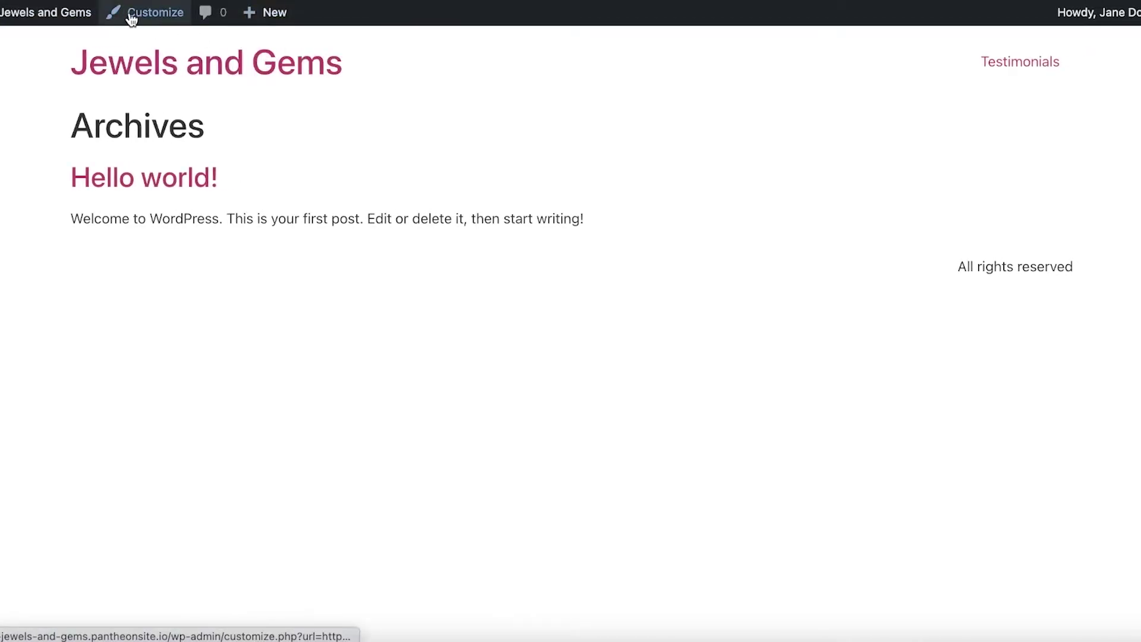
{"action": "left_click", "coordinate": [127, 14]}
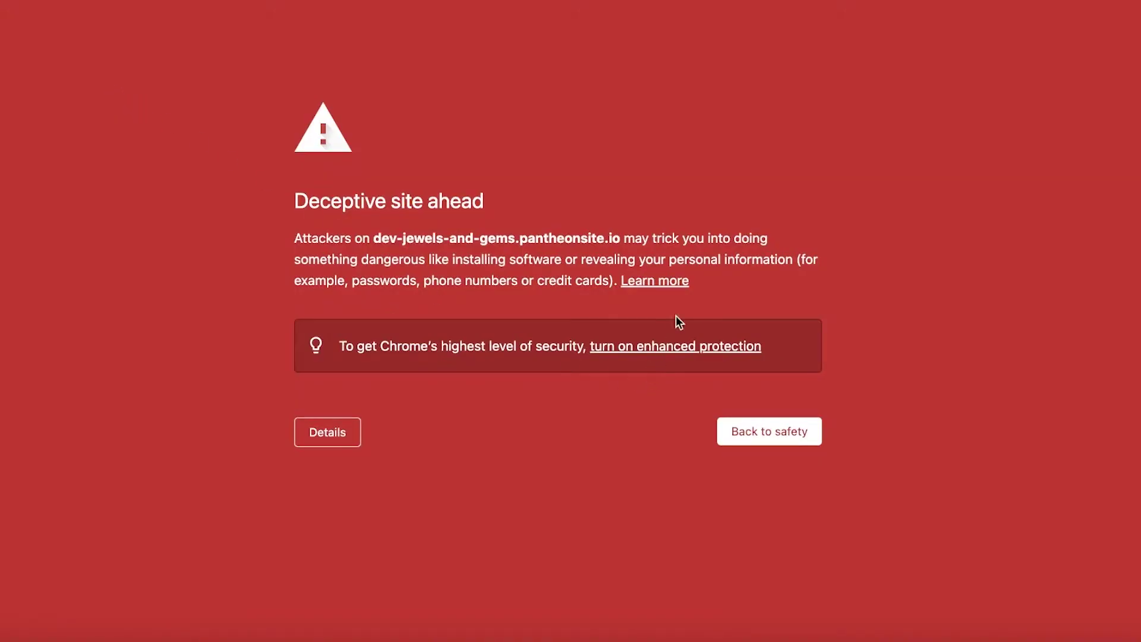
{"action": "left_click", "coordinate": [321, 433]}
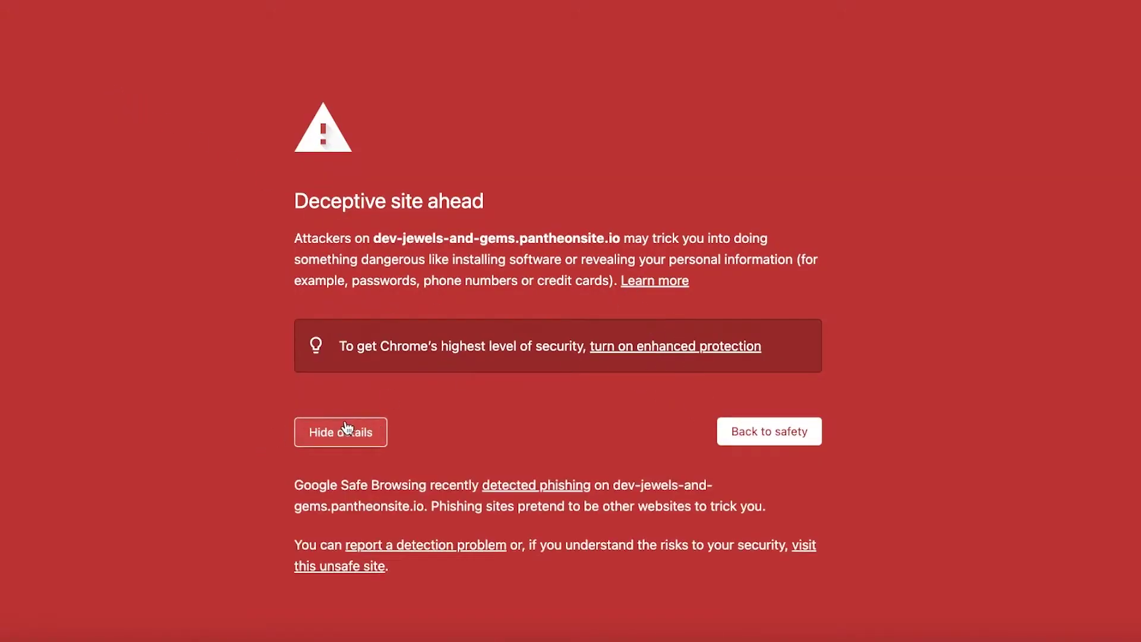
{"action": "left_click", "coordinate": [353, 572]}
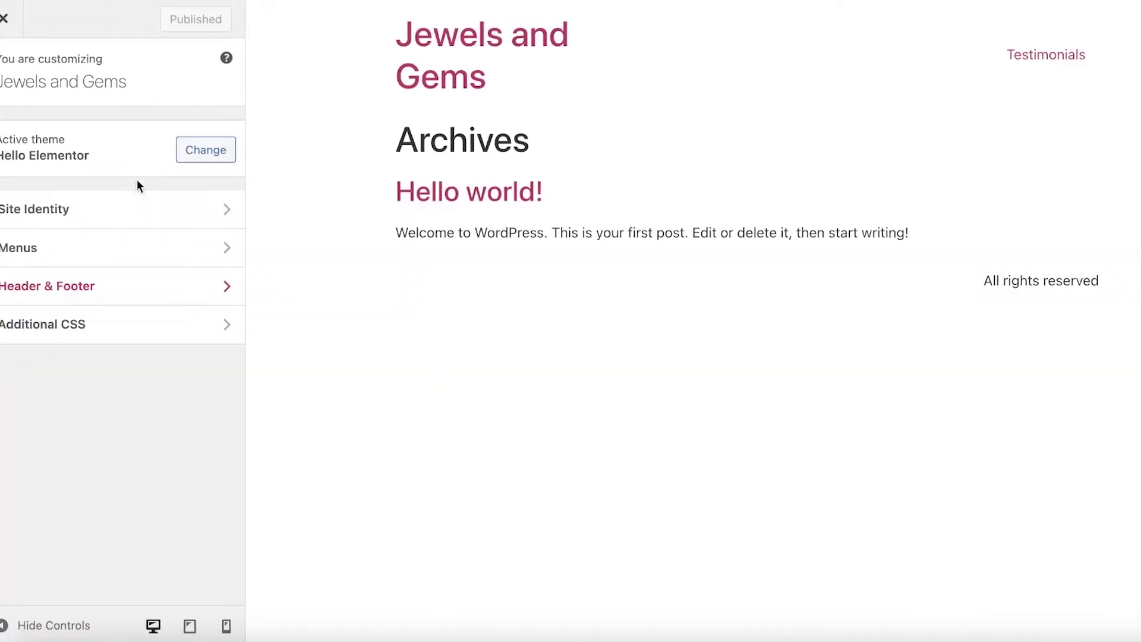
{"action": "left_click", "coordinate": [195, 152]}
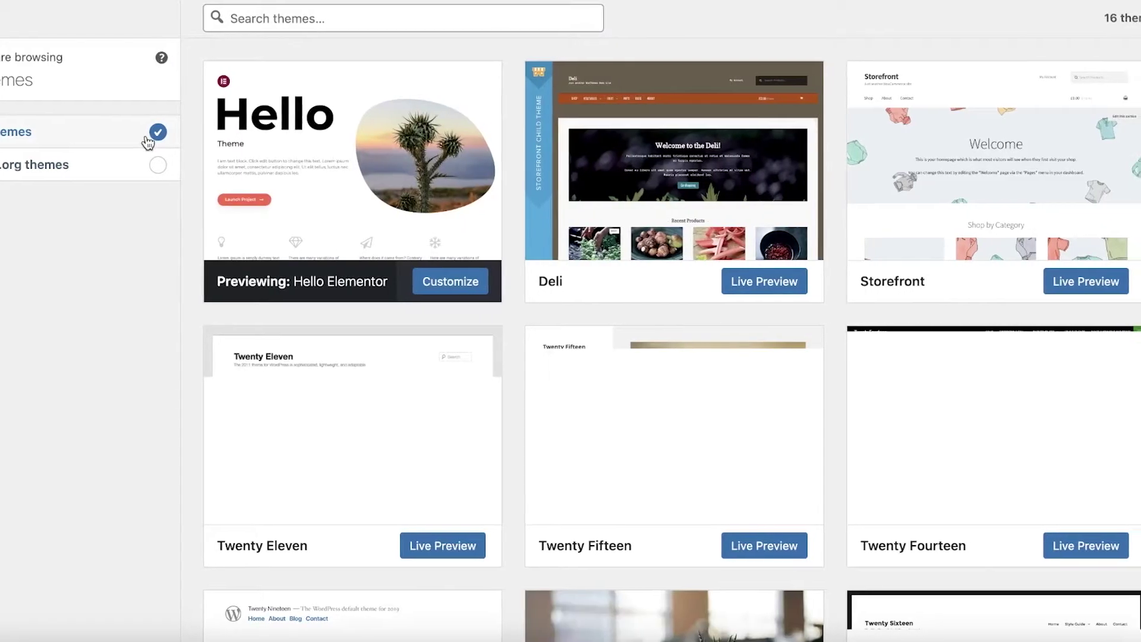
{"action": "scroll", "coordinate": [975, 202], "scroll_direction": "down", "scroll_amount": 3}
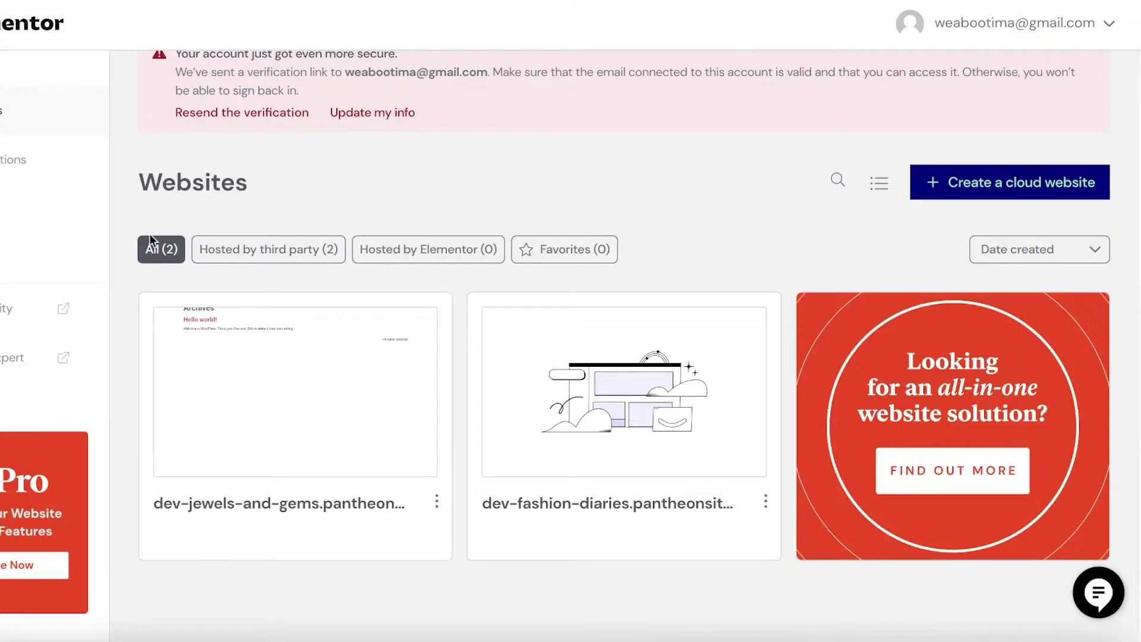
{"action": "mouse_move", "coordinate": [301, 353]}
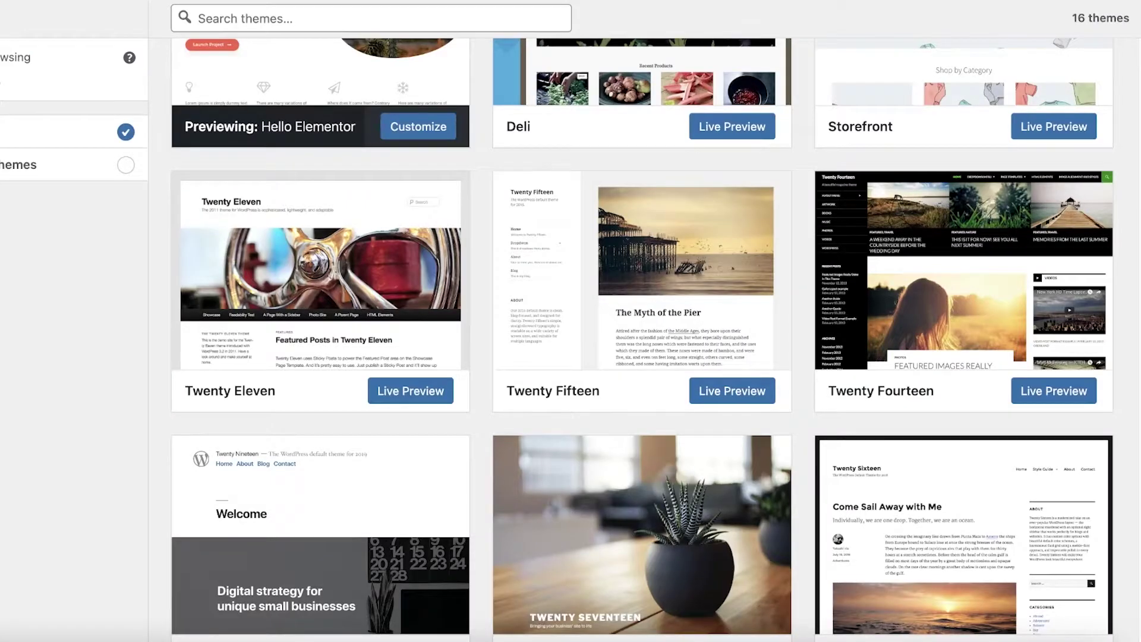
{"action": "scroll", "coordinate": [473, 156], "scroll_direction": "up", "scroll_amount": 3}
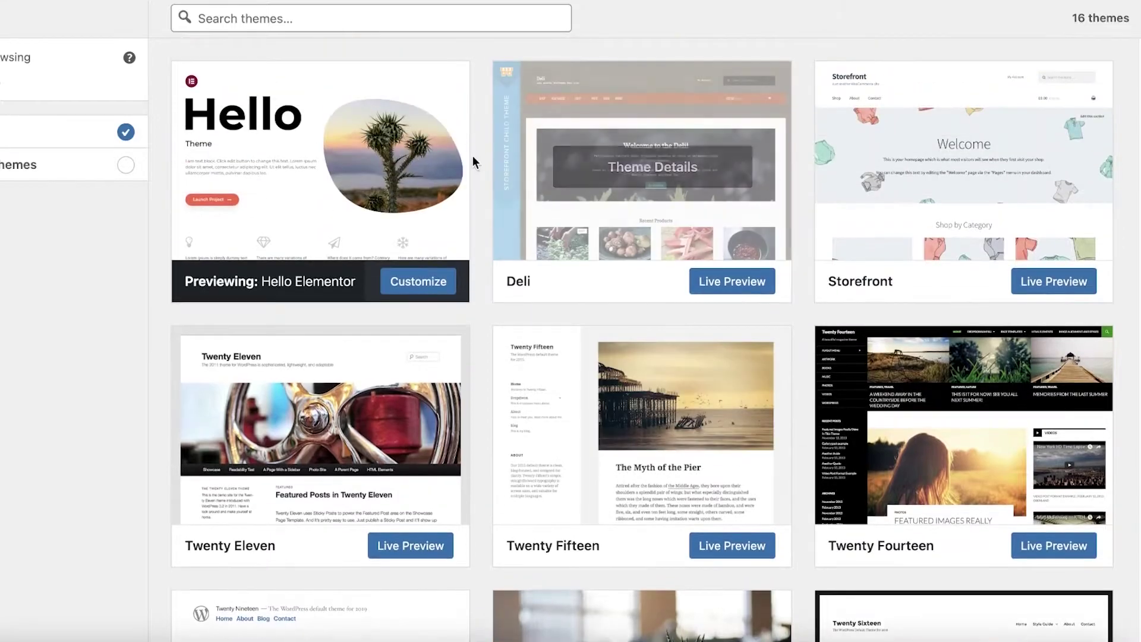
{"action": "scroll", "coordinate": [582, 188], "scroll_direction": "down", "scroll_amount": 8}
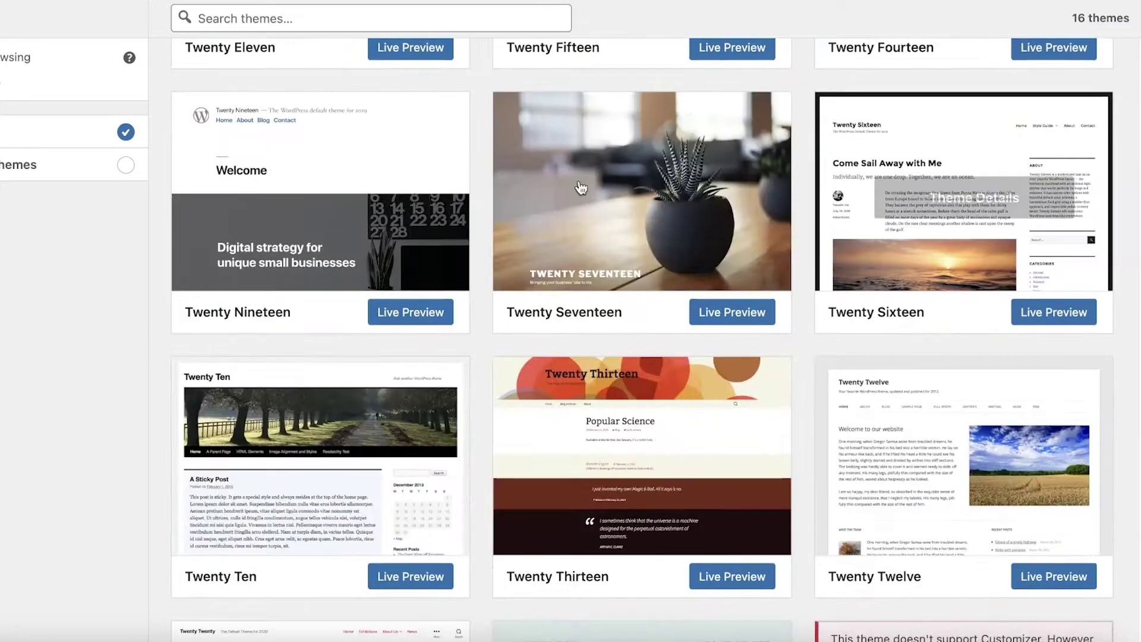
{"action": "scroll", "coordinate": [581, 189], "scroll_direction": "down", "scroll_amount": 8}
{"action": "scroll", "coordinate": [515, 415], "scroll_direction": "up", "scroll_amount": 4}
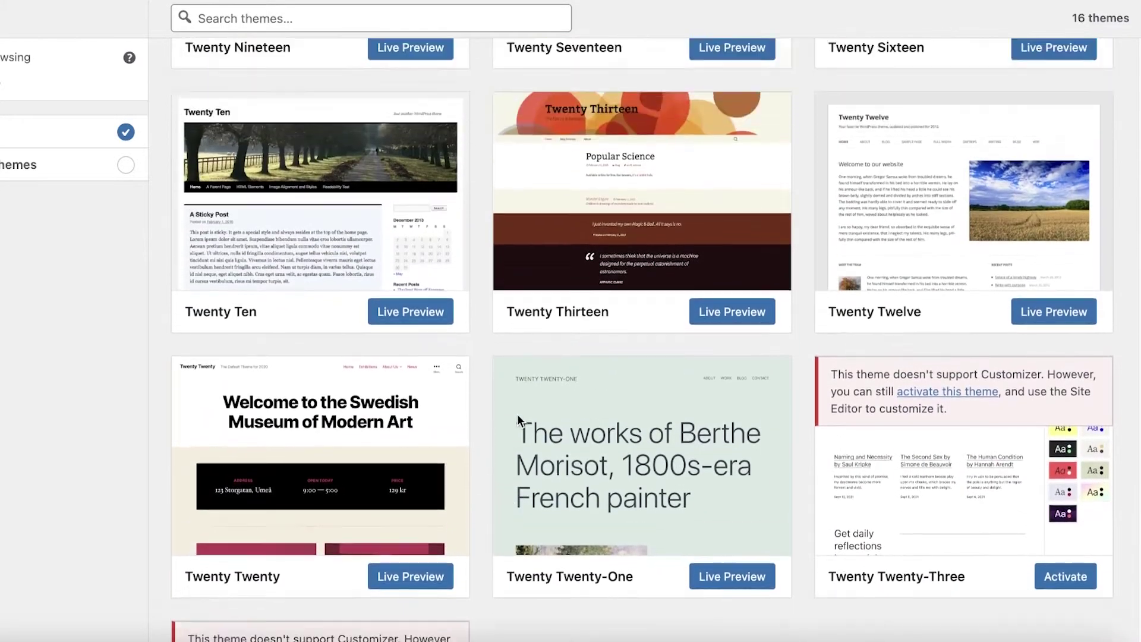
{"action": "scroll", "coordinate": [518, 414], "scroll_direction": "up", "scroll_amount": 12}
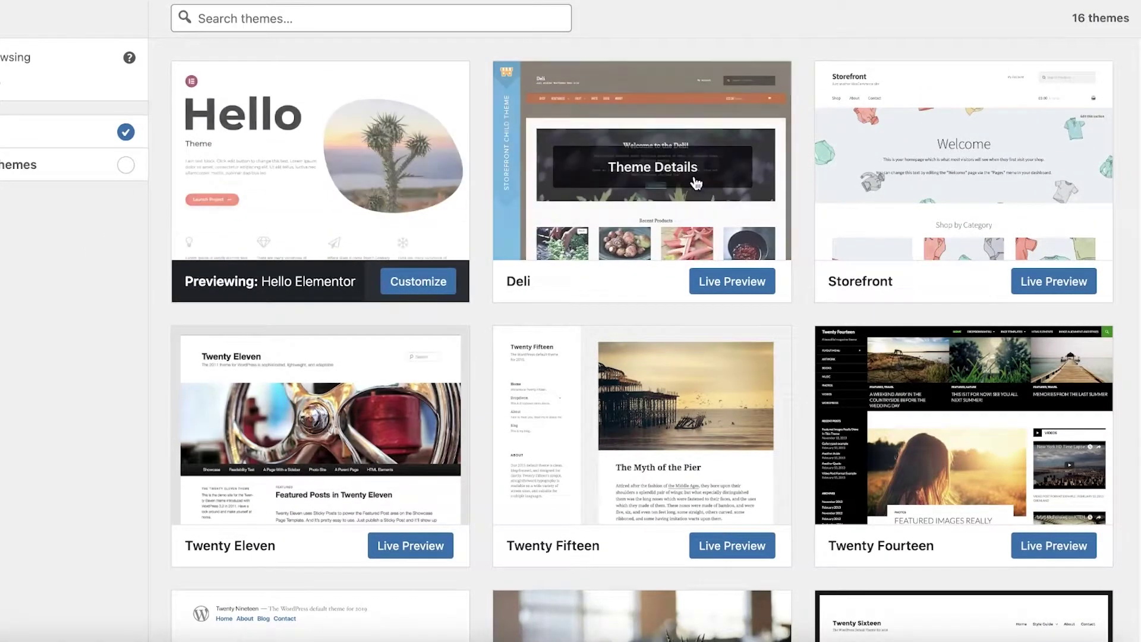
{"action": "scroll", "coordinate": [333, 410], "scroll_direction": "down", "scroll_amount": 1}
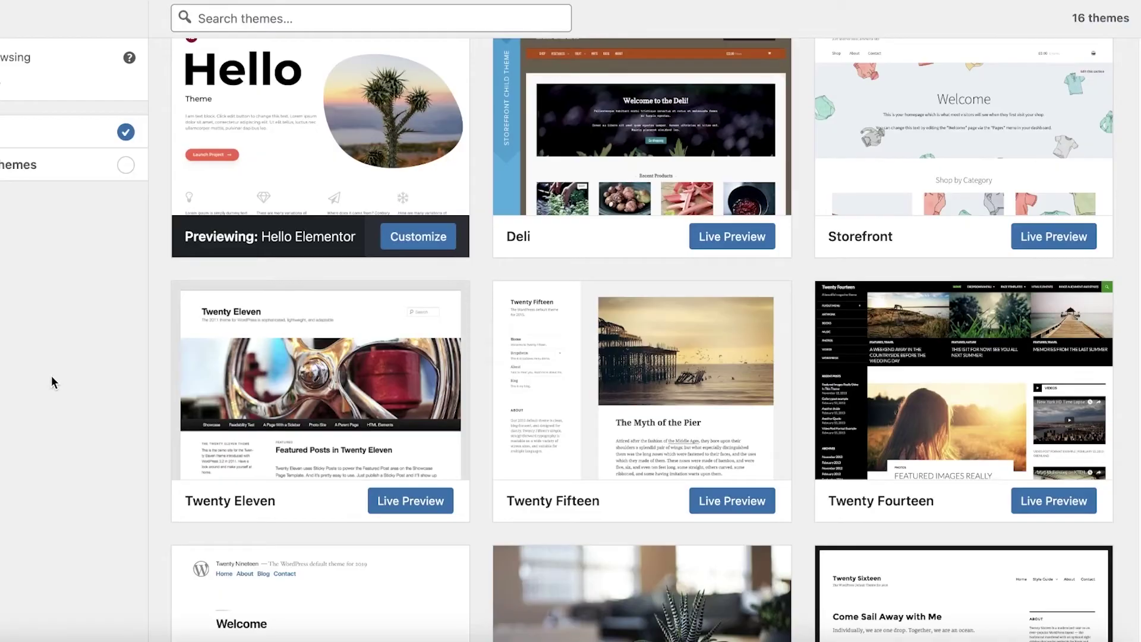
{"action": "scroll", "coordinate": [51, 376], "scroll_direction": "down", "scroll_amount": 7}
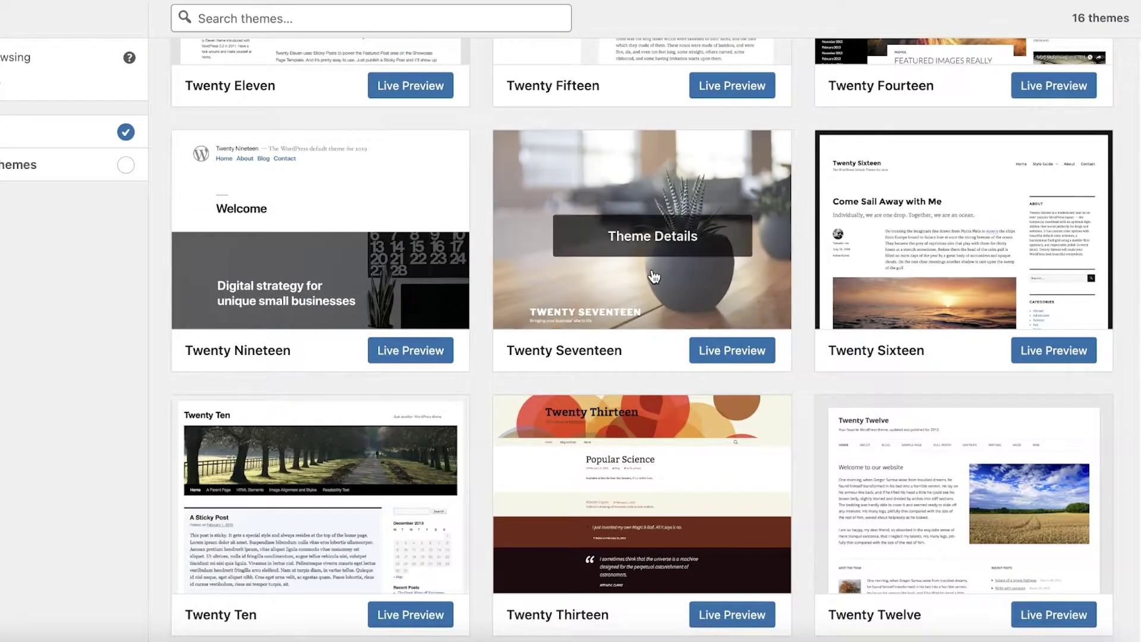
{"action": "scroll", "coordinate": [963, 428], "scroll_direction": "down", "scroll_amount": 4}
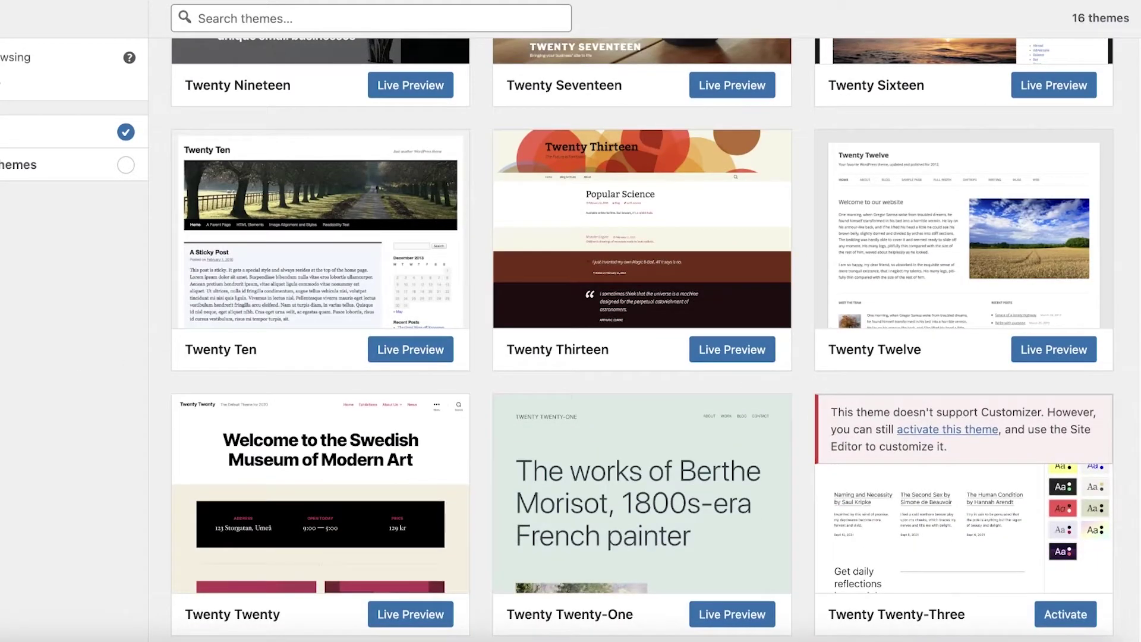
{"action": "scroll", "coordinate": [642, 339], "scroll_direction": "down", "scroll_amount": 3}
{"action": "scroll", "coordinate": [642, 339], "scroll_direction": "up", "scroll_amount": 8}
{"action": "scroll", "coordinate": [642, 339], "scroll_direction": "down", "scroll_amount": 3}
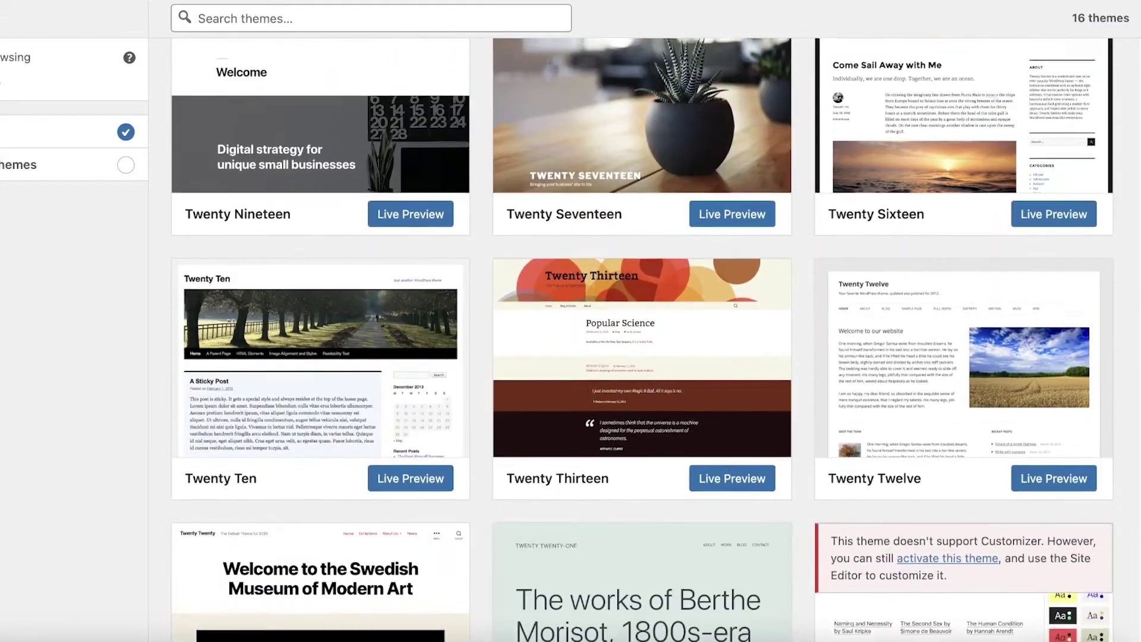
{"action": "scroll", "coordinate": [642, 339], "scroll_direction": "up", "scroll_amount": 7}
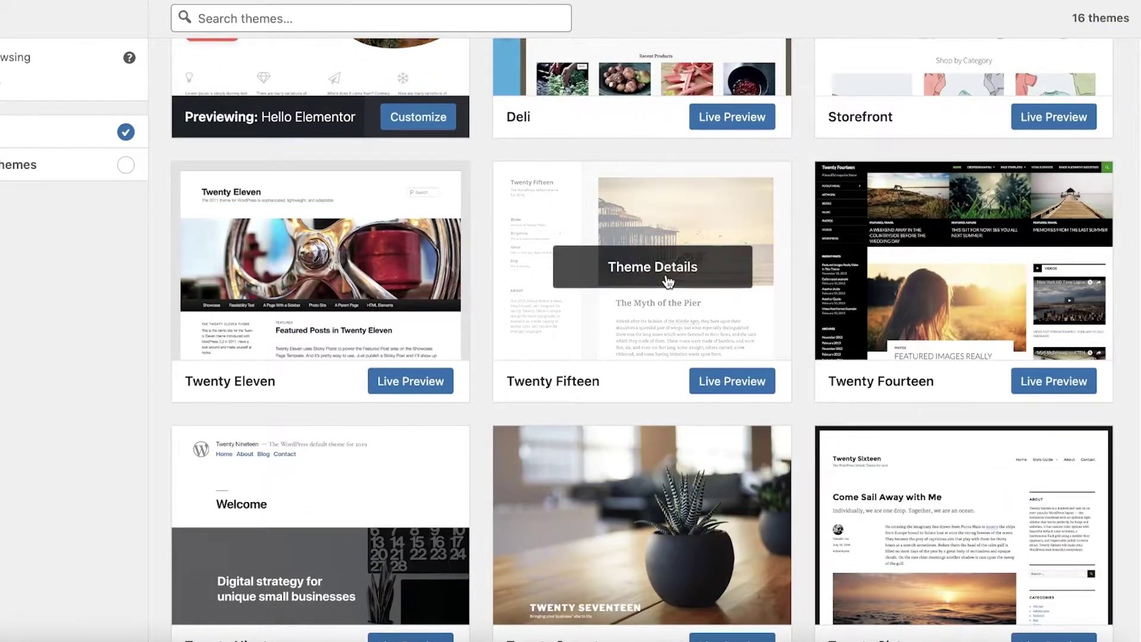
{"action": "scroll", "coordinate": [527, 283], "scroll_direction": "up", "scroll_amount": 3}
{"action": "scroll", "coordinate": [527, 283], "scroll_direction": "down", "scroll_amount": 8}
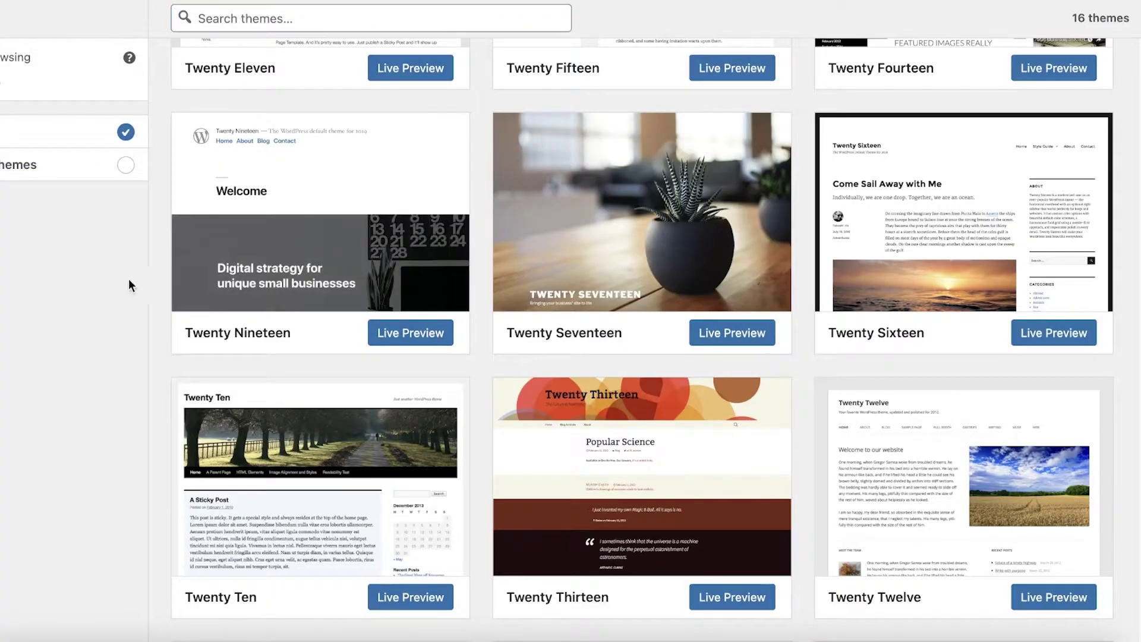
{"action": "scroll", "coordinate": [548, 299], "scroll_direction": "down", "scroll_amount": 8}
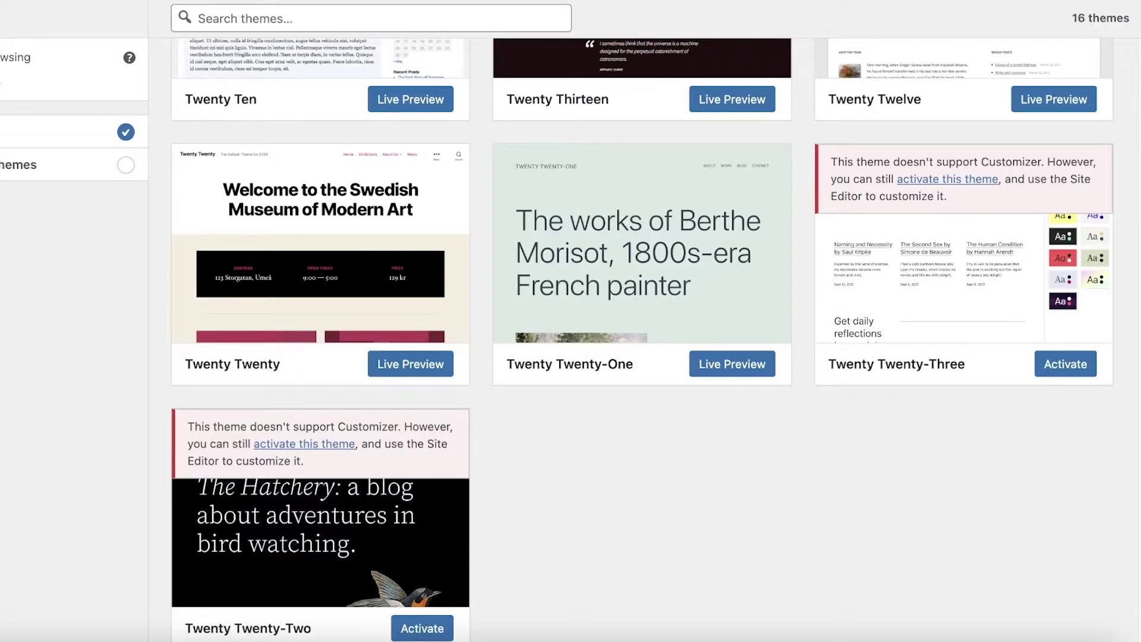
{"action": "scroll", "coordinate": [451, 586], "scroll_direction": "down", "scroll_amount": 1}
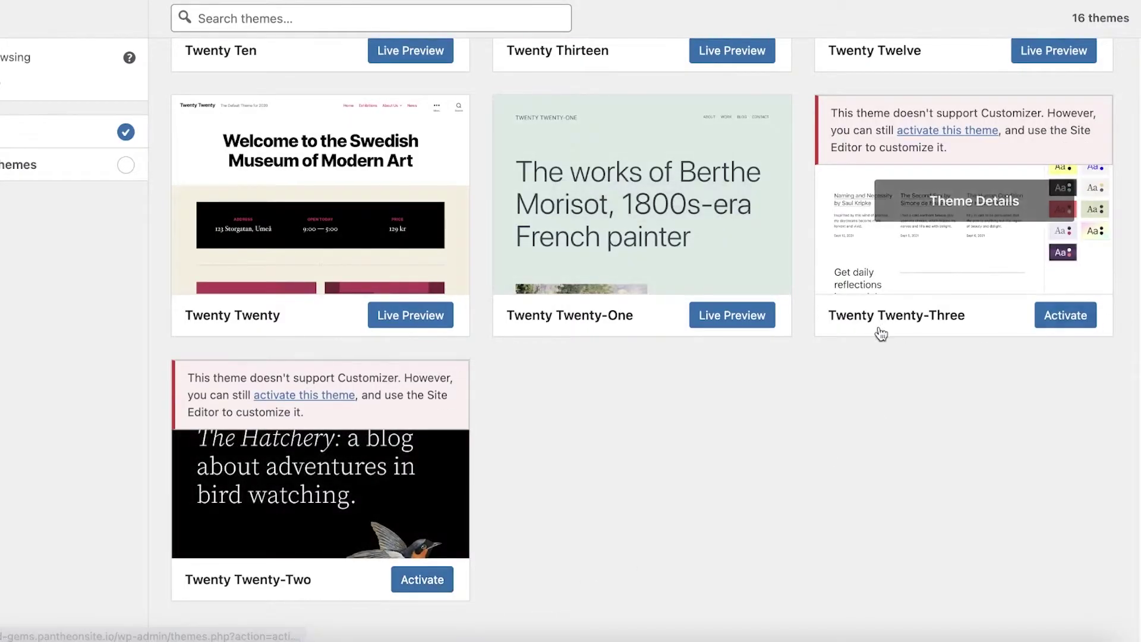
Live-preview the Twenty Twenty-One theme, look it over, and Activate & Publish it
{"action": "left_click", "coordinate": [728, 320]}
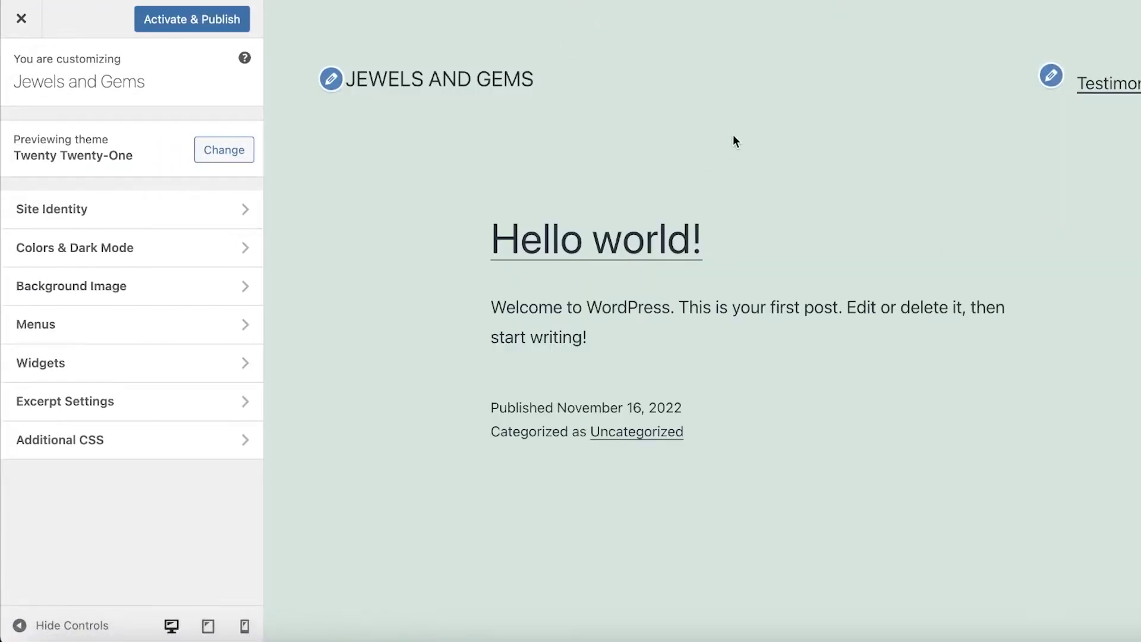
{"action": "scroll", "coordinate": [632, 196], "scroll_direction": "down", "scroll_amount": 4}
{"action": "scroll", "coordinate": [655, 206], "scroll_direction": "up", "scroll_amount": 4}
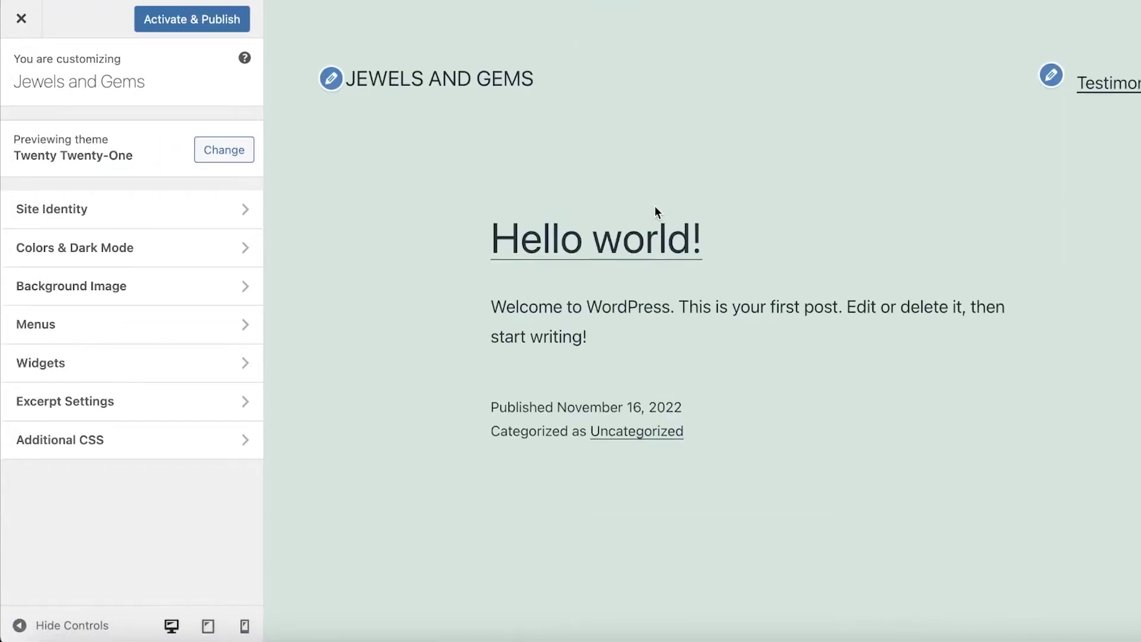
{"action": "scroll", "coordinate": [655, 205], "scroll_direction": "down", "scroll_amount": 4}
{"action": "scroll", "coordinate": [773, 178], "scroll_direction": "up", "scroll_amount": 4}
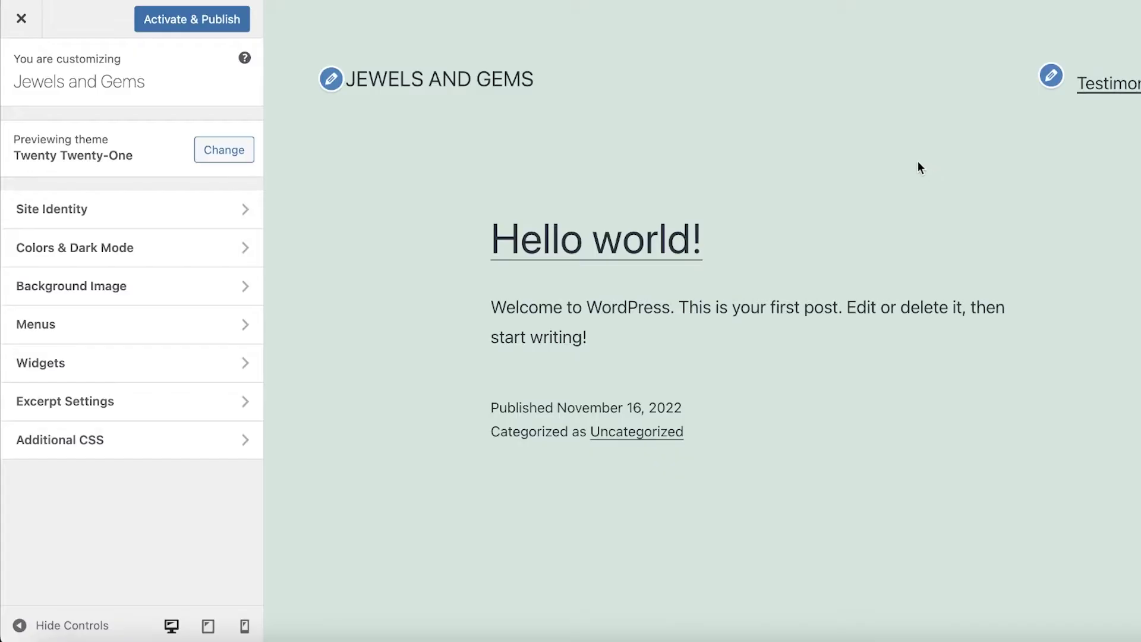
{"action": "left_click", "coordinate": [208, 23]}
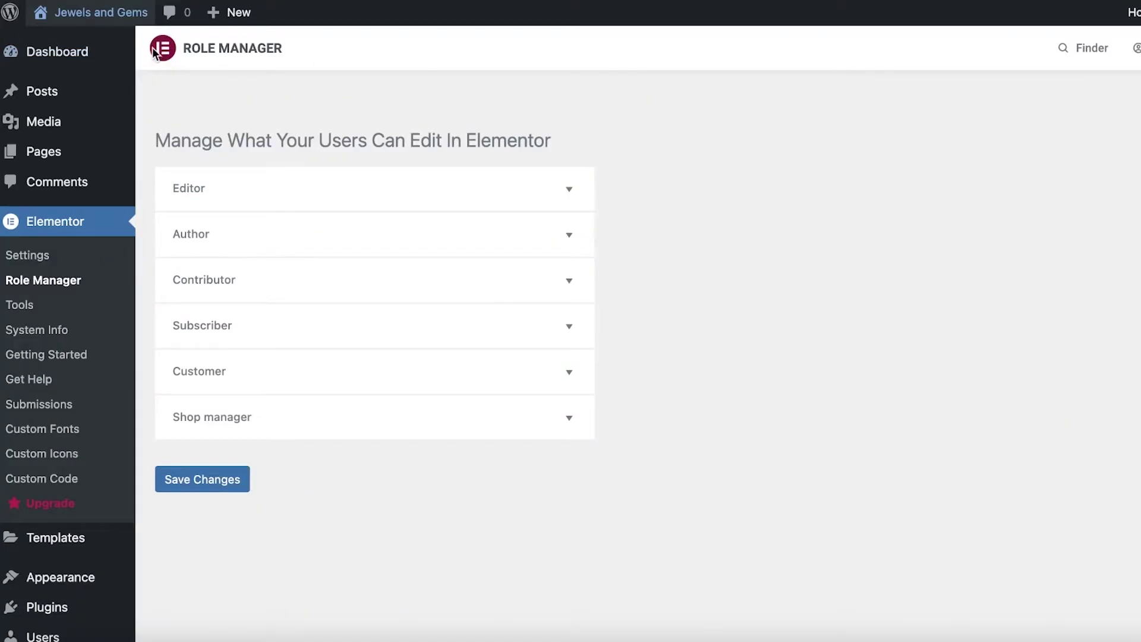
View the live site, return to the dashboard, and add a new page under Pages
{"action": "left_click", "coordinate": [98, 14]}
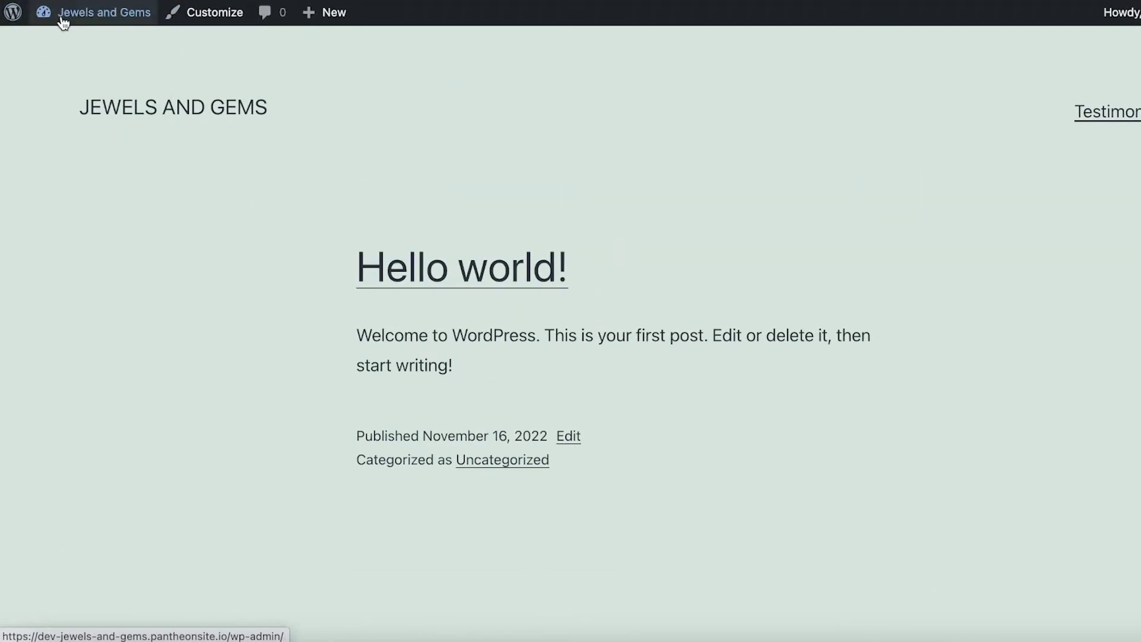
{"action": "left_click", "coordinate": [8, 21]}
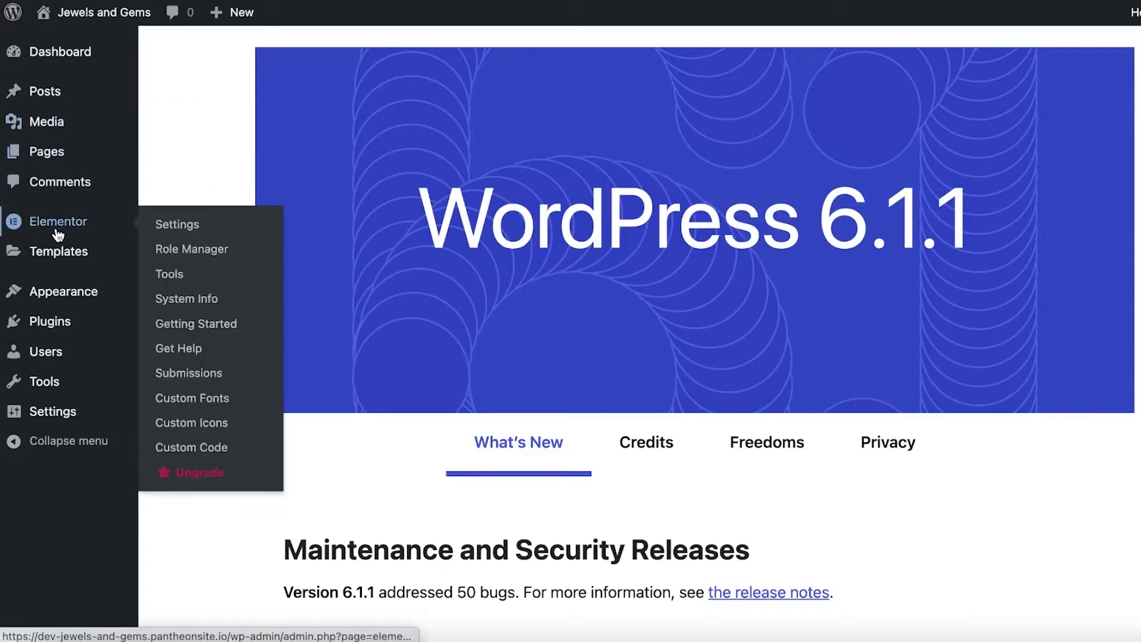
{"action": "left_click", "coordinate": [27, 225]}
{"action": "left_click", "coordinate": [48, 152]}
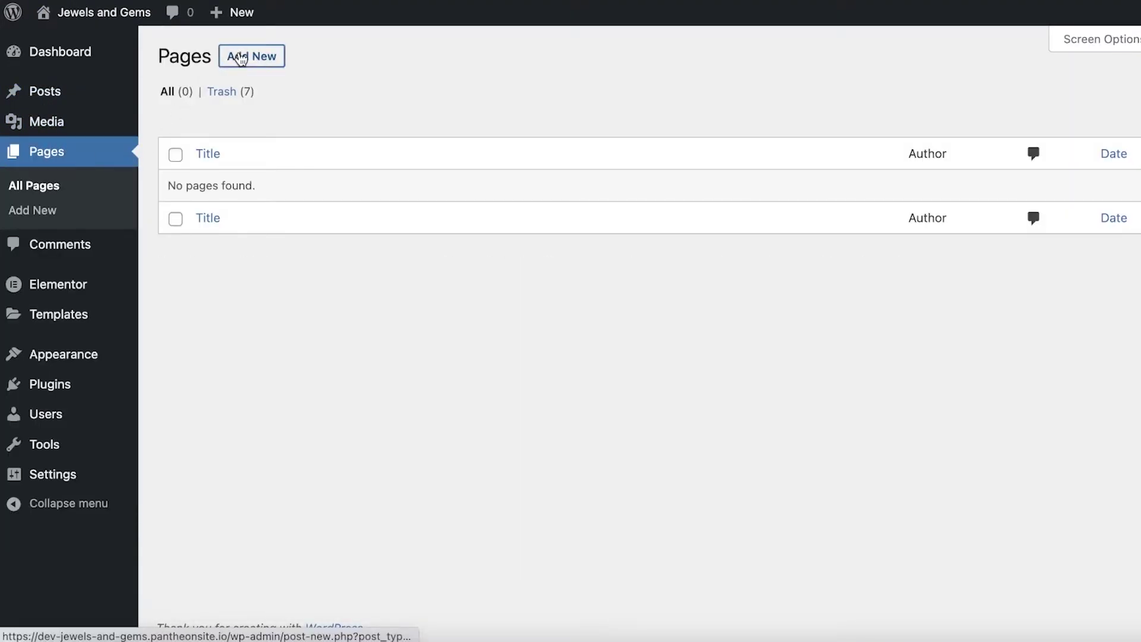
{"action": "left_click", "coordinate": [241, 57]}
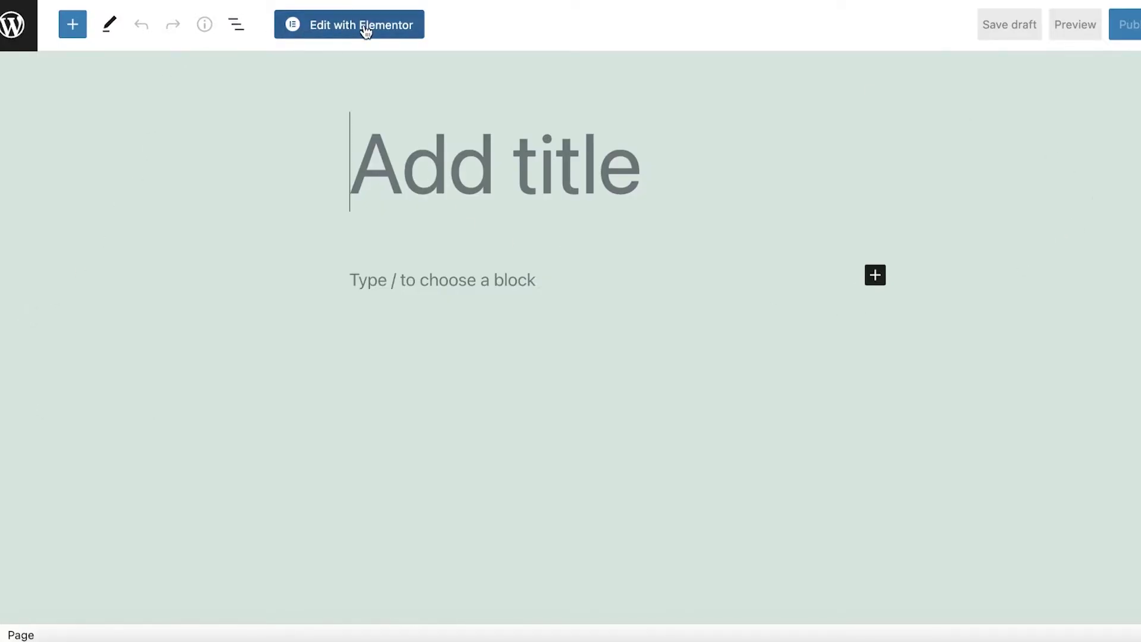
Open page Elementor #78 in Elementor's visual editor and scroll the widget panel
{"action": "left_click", "coordinate": [318, 27]}
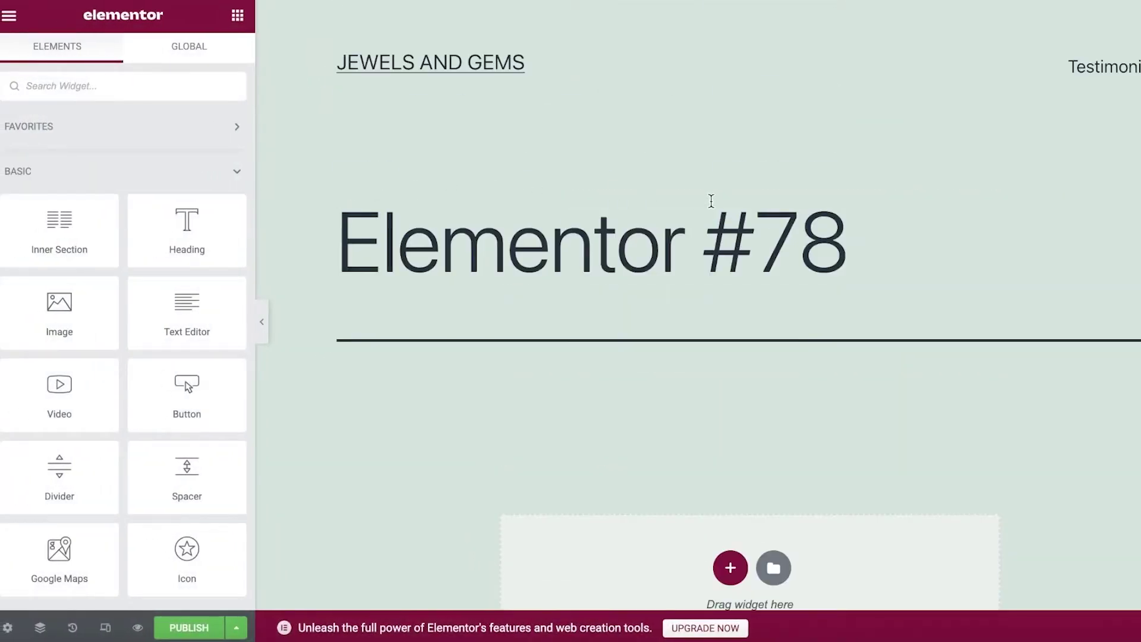
{"action": "scroll", "coordinate": [478, 249], "scroll_direction": "down", "scroll_amount": 3}
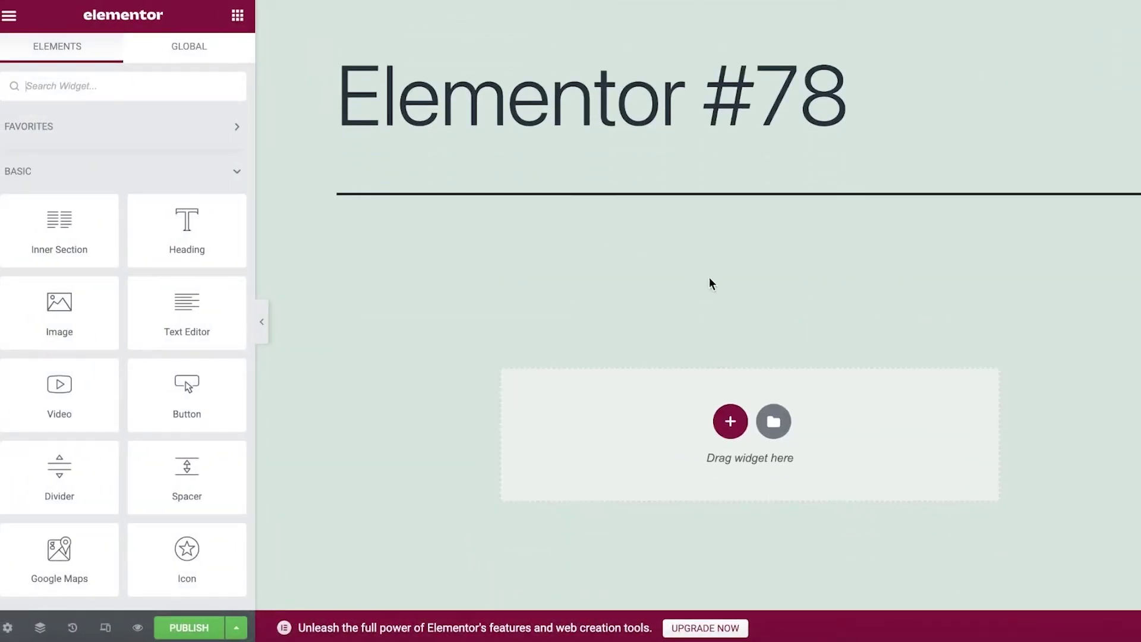
{"action": "scroll", "coordinate": [535, 262], "scroll_direction": "up", "scroll_amount": 1}
{"action": "scroll", "coordinate": [333, 260], "scroll_direction": "down", "scroll_amount": 1}
{"action": "scroll", "coordinate": [822, 288], "scroll_direction": "down", "scroll_amount": 5}
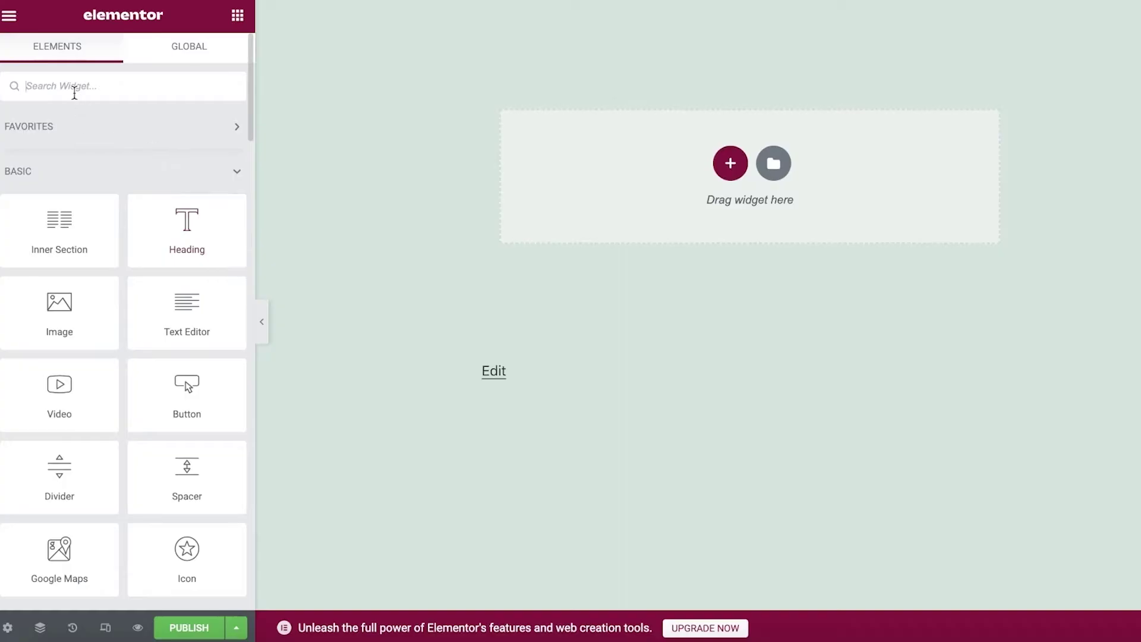
Expand and collapse the Favorites widget group while browsing the widget panel
{"action": "left_click", "coordinate": [74, 130]}
{"action": "left_click", "coordinate": [71, 124]}
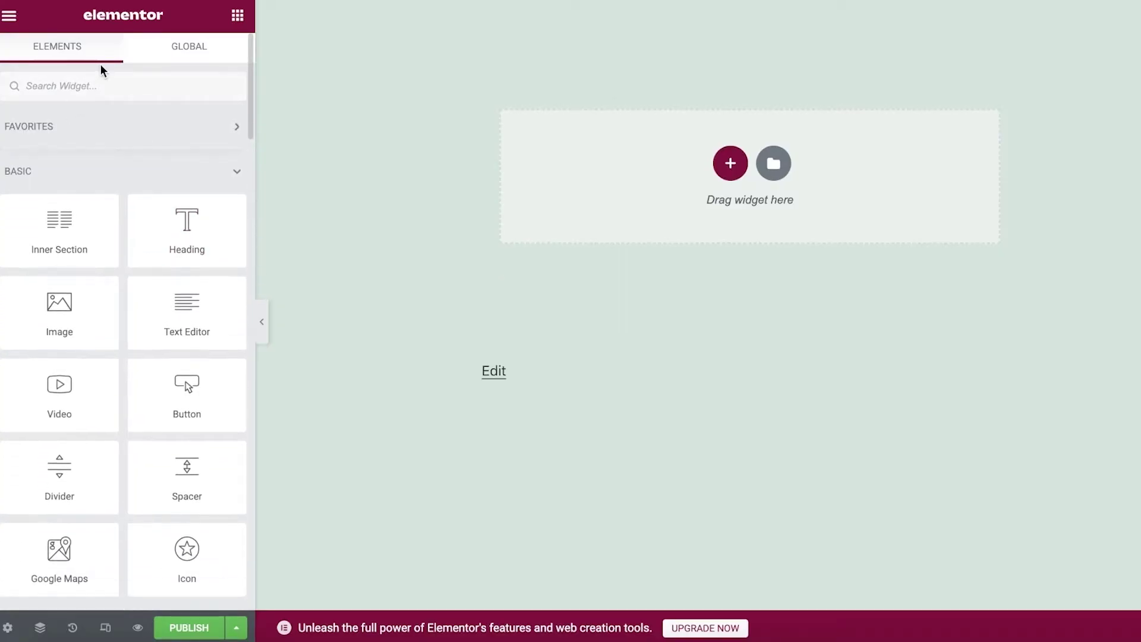
{"action": "scroll", "coordinate": [145, 453], "scroll_direction": "down", "scroll_amount": 15}
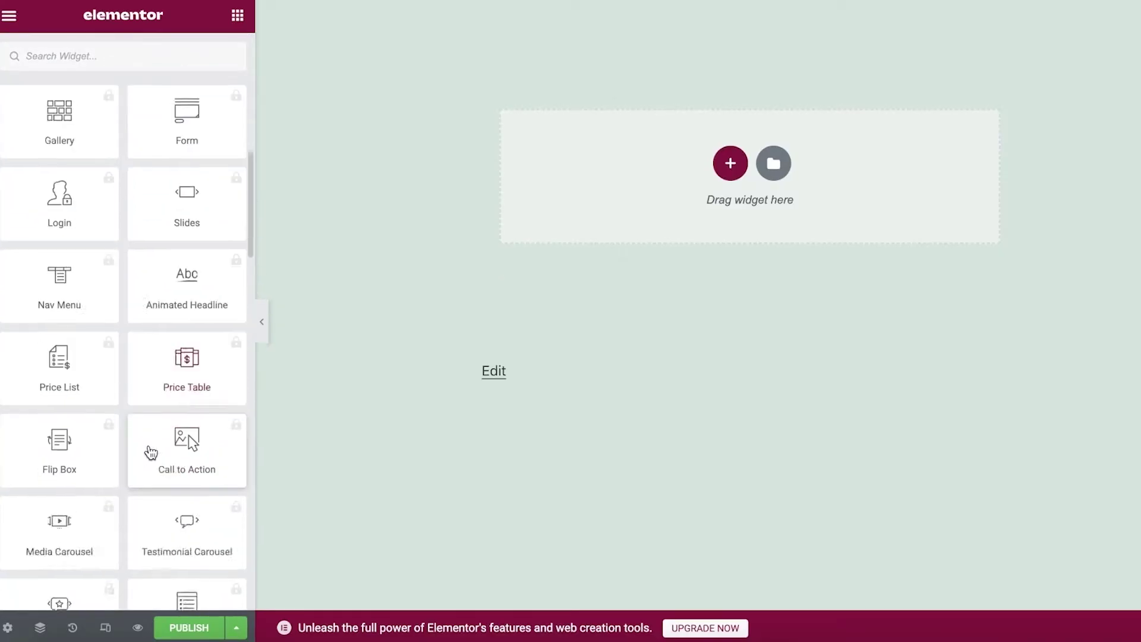
{"action": "scroll", "coordinate": [149, 447], "scroll_direction": "up", "scroll_amount": 15}
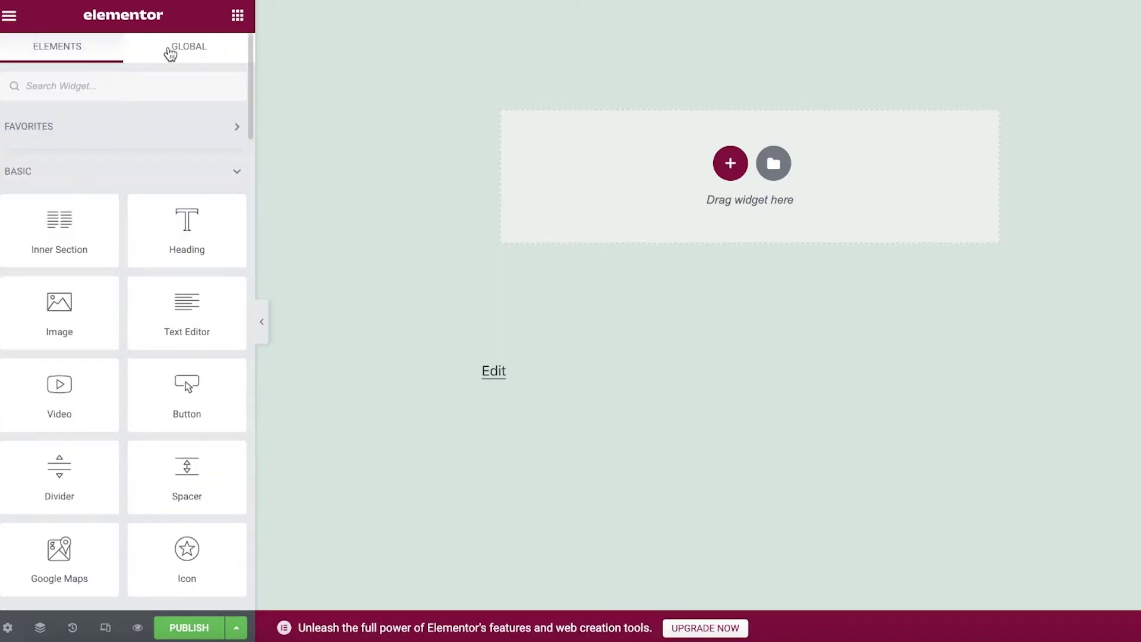
{"action": "scroll", "coordinate": [78, 257], "scroll_direction": "down", "scroll_amount": 3}
{"action": "scroll", "coordinate": [77, 241], "scroll_direction": "down", "scroll_amount": 15}
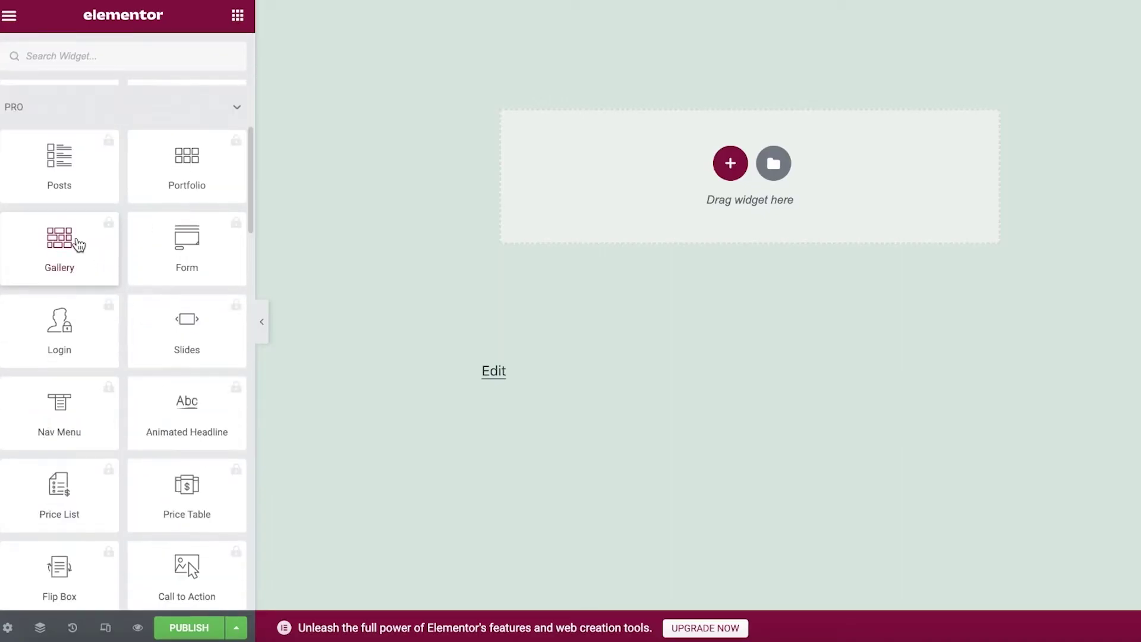
{"action": "scroll", "coordinate": [80, 242], "scroll_direction": "up", "scroll_amount": 20}
{"action": "scroll", "coordinate": [805, 262], "scroll_direction": "up", "scroll_amount": 7}
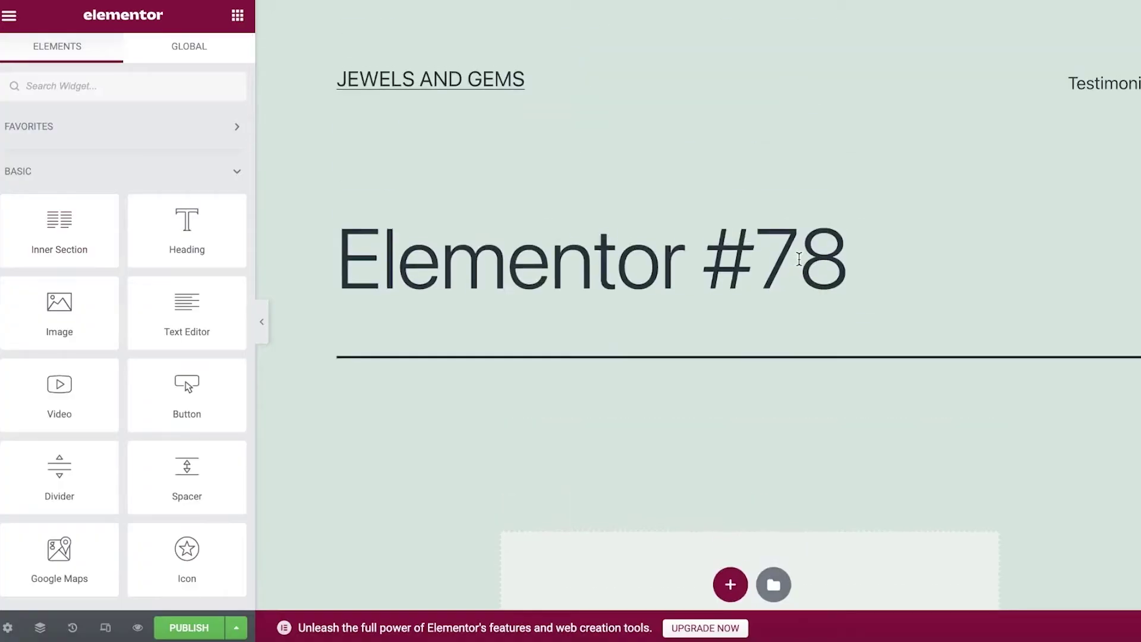
{"action": "scroll", "coordinate": [797, 258], "scroll_direction": "down", "scroll_amount": 7}
{"action": "scroll", "coordinate": [801, 264], "scroll_direction": "up", "scroll_amount": 3}
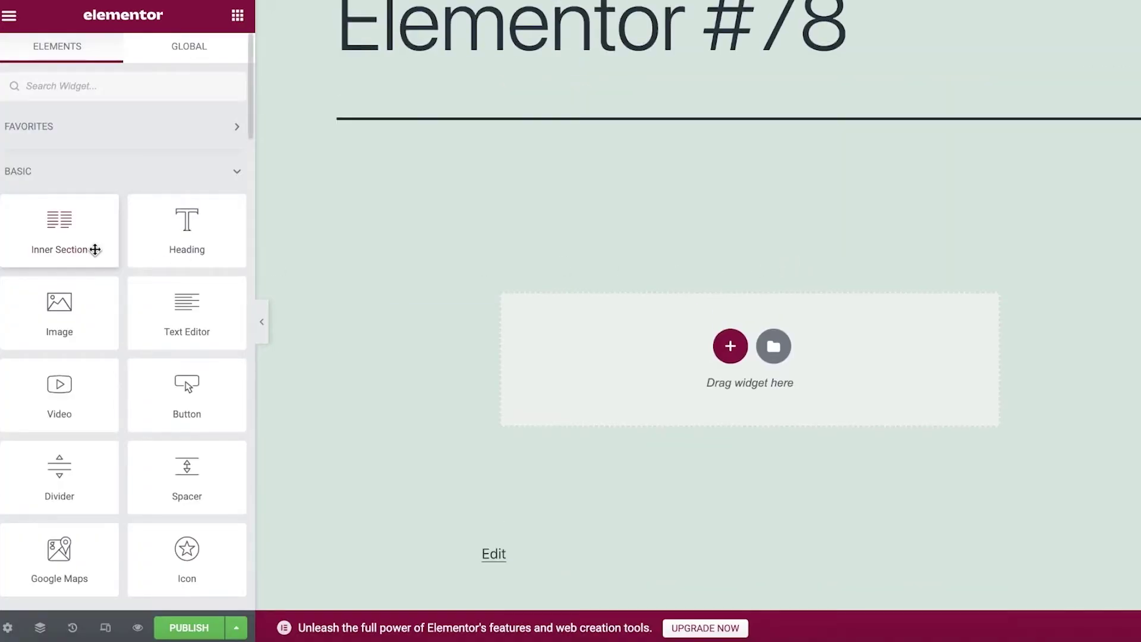
{"action": "scroll", "coordinate": [92, 247], "scroll_direction": "down", "scroll_amount": 1}
{"action": "scroll", "coordinate": [58, 245], "scroll_direction": "down", "scroll_amount": 20}
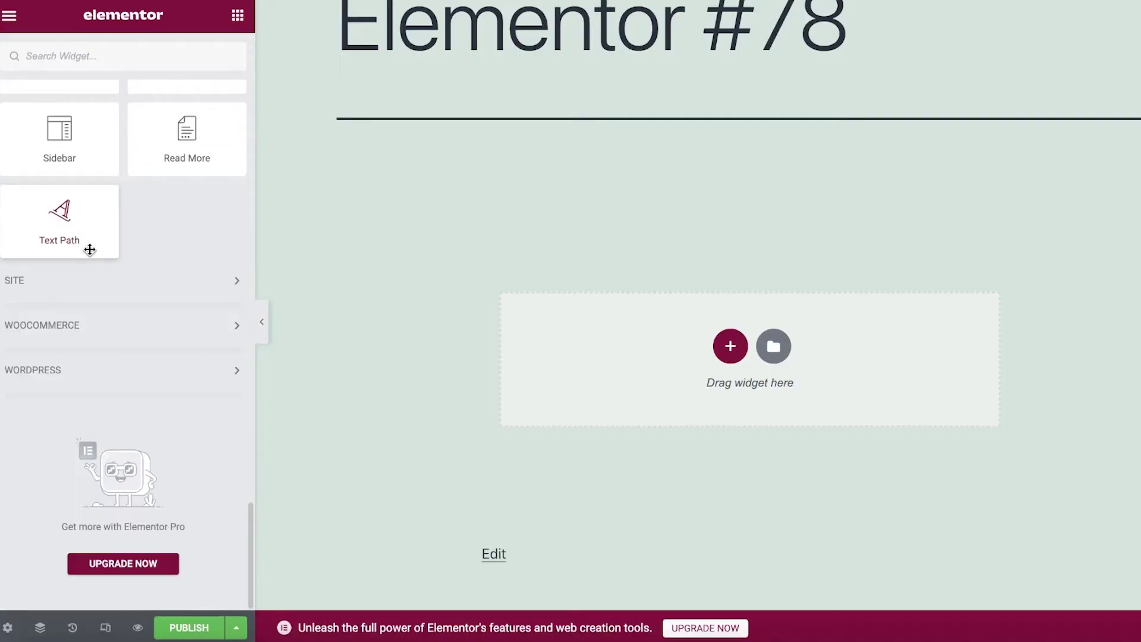
Expand the Site, WooCommerce and WordPress widget categories
{"action": "left_click", "coordinate": [187, 291]}
{"action": "scroll", "coordinate": [191, 357], "scroll_direction": "down", "scroll_amount": 10}
{"action": "left_click", "coordinate": [161, 337]}
{"action": "scroll", "coordinate": [149, 380], "scroll_direction": "down", "scroll_amount": 10}
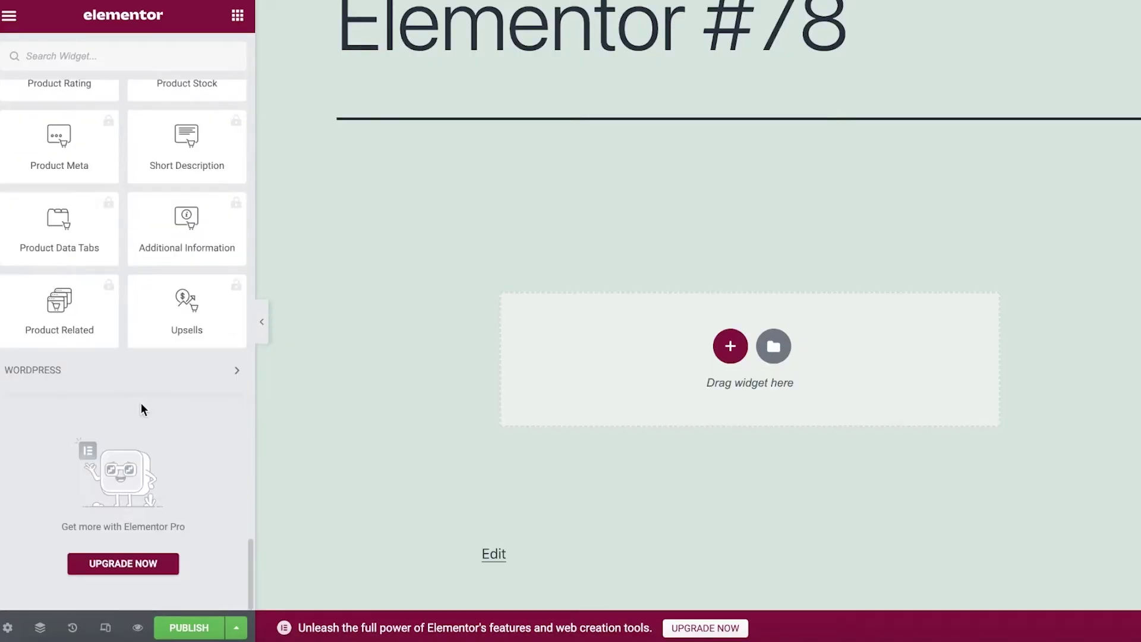
{"action": "left_click", "coordinate": [123, 381]}
{"action": "scroll", "coordinate": [120, 387], "scroll_direction": "down", "scroll_amount": 5}
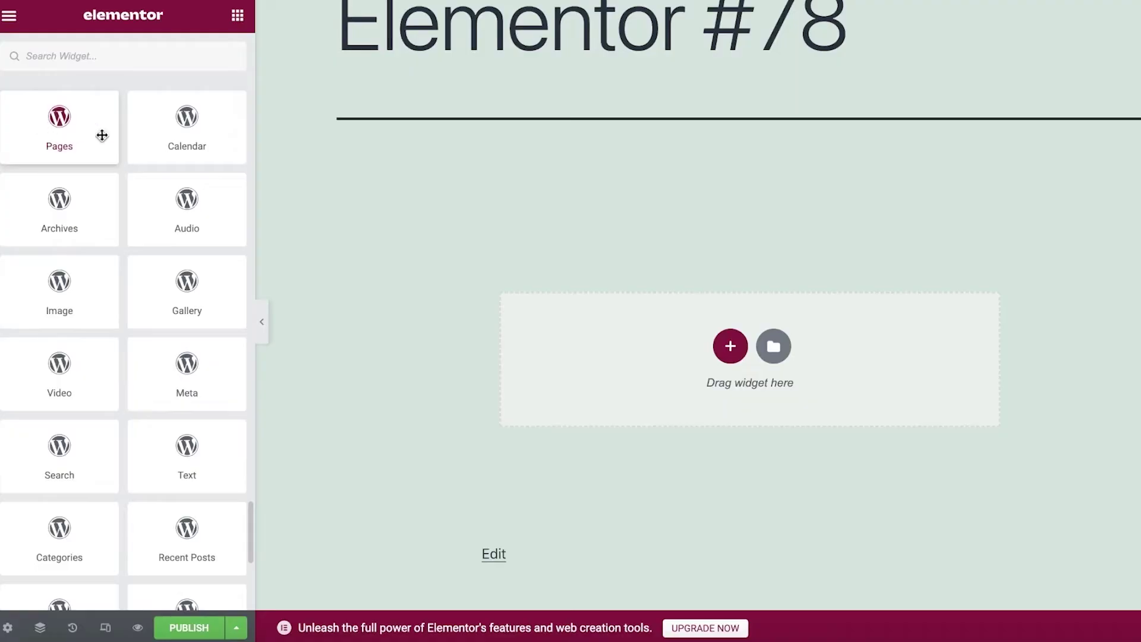
Drop a Pages widget into the section, delete it, and scroll back to Basic widgets
{"action": "left_click_drag", "start_coordinate": [30, 140], "coordinate": [622, 343]}
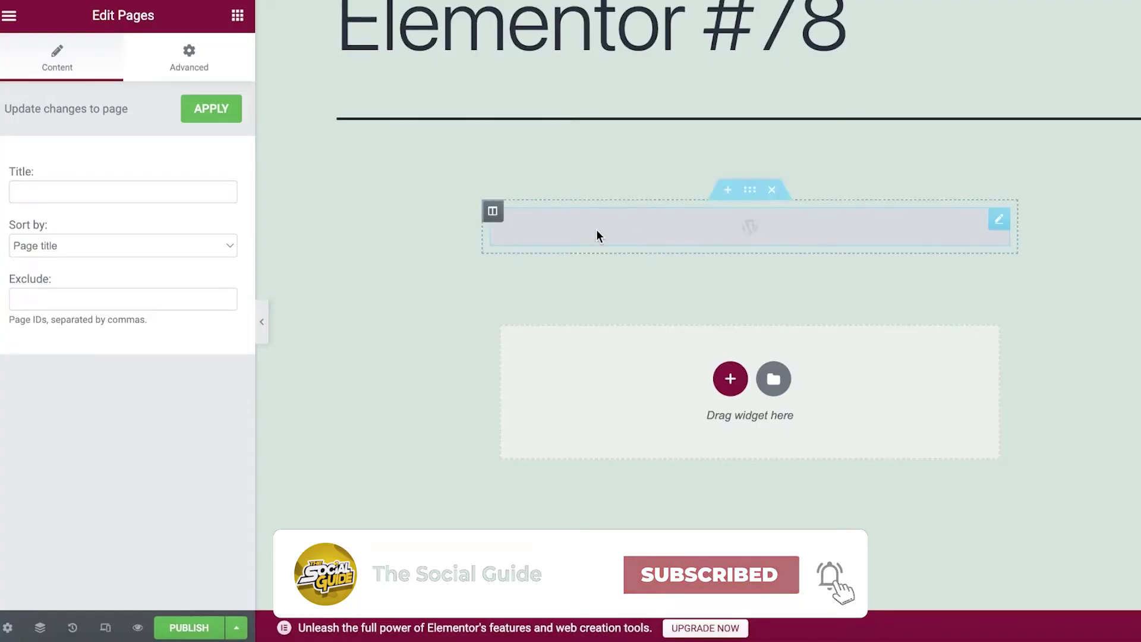
{"action": "left_click", "coordinate": [772, 190]}
{"action": "scroll", "coordinate": [189, 333], "scroll_direction": "down", "scroll_amount": 20}
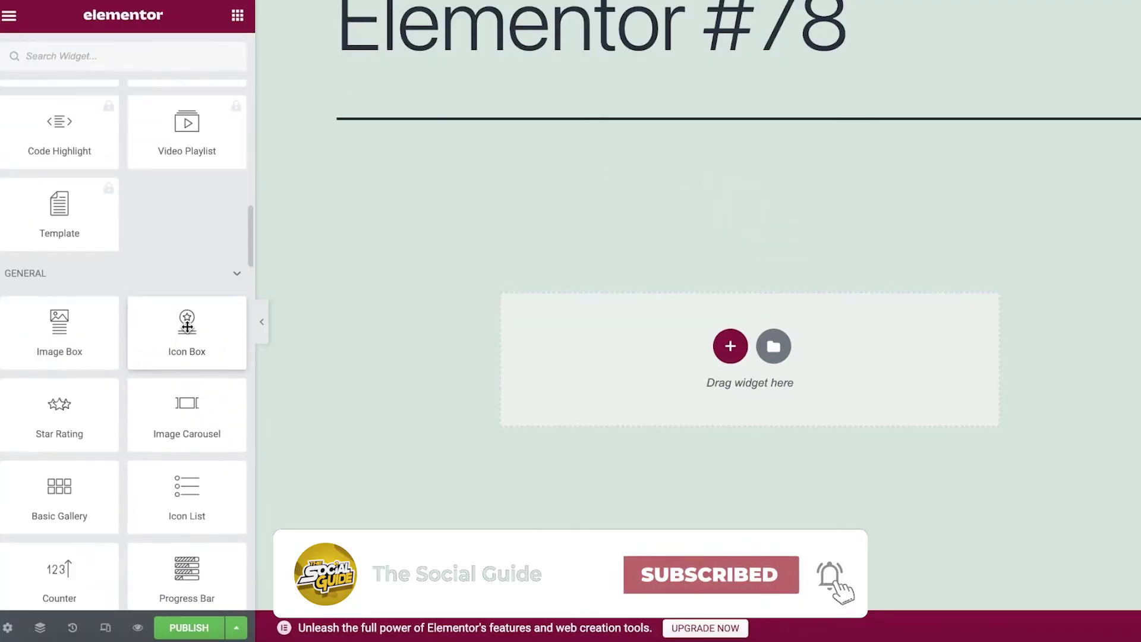
{"action": "scroll", "coordinate": [107, 374], "scroll_direction": "up", "scroll_amount": 10}
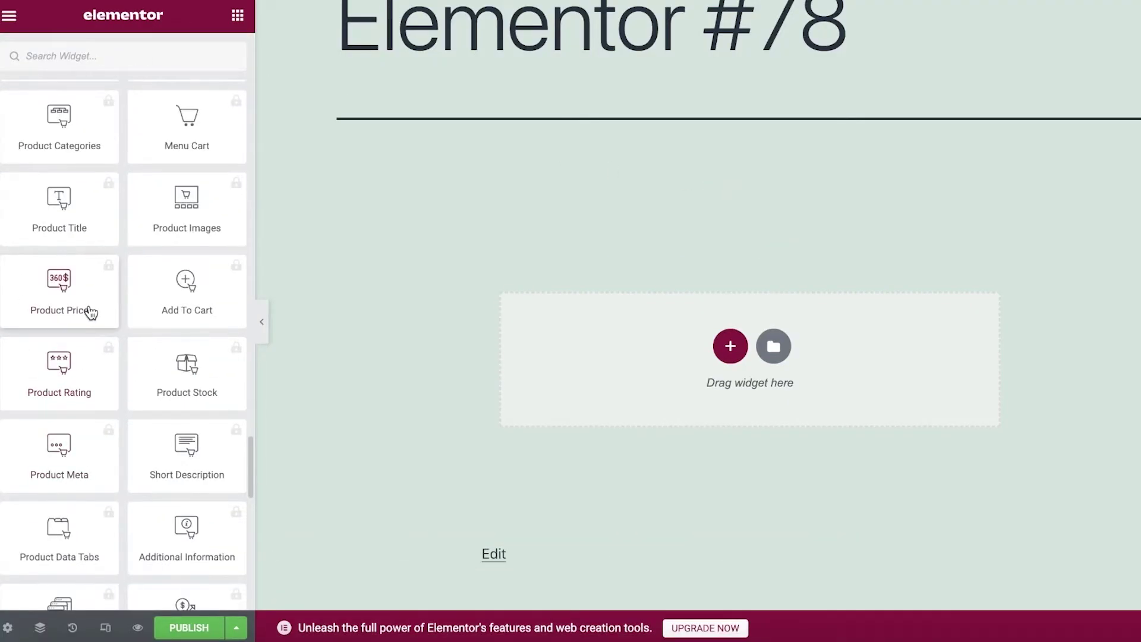
{"action": "scroll", "coordinate": [89, 324], "scroll_direction": "up", "scroll_amount": 8}
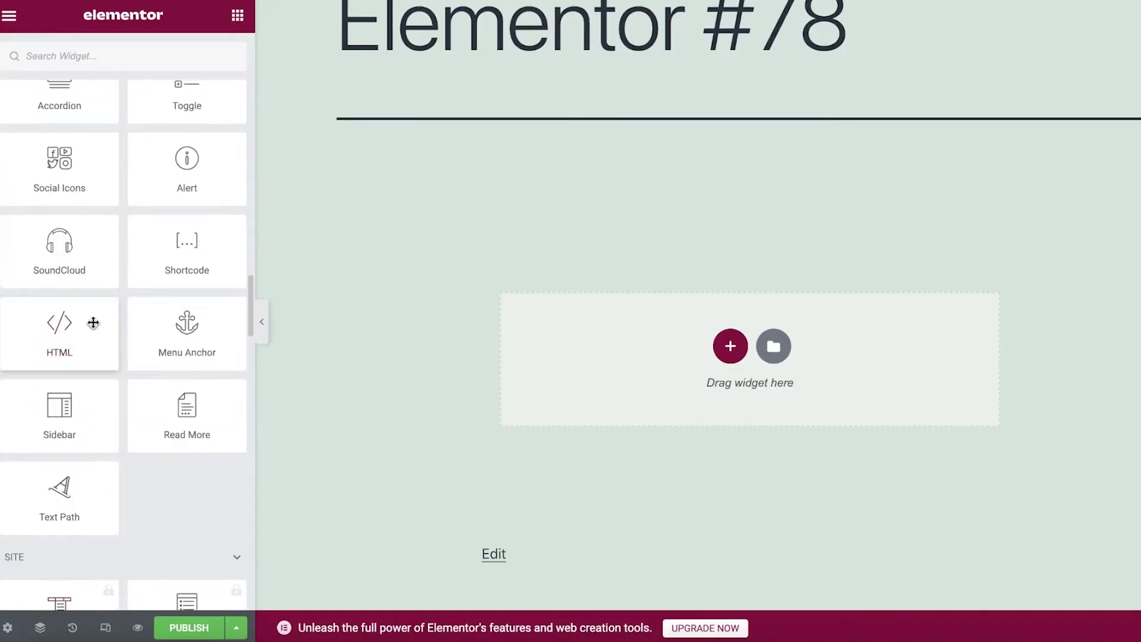
{"action": "scroll", "coordinate": [89, 356], "scroll_direction": "up", "scroll_amount": 1}
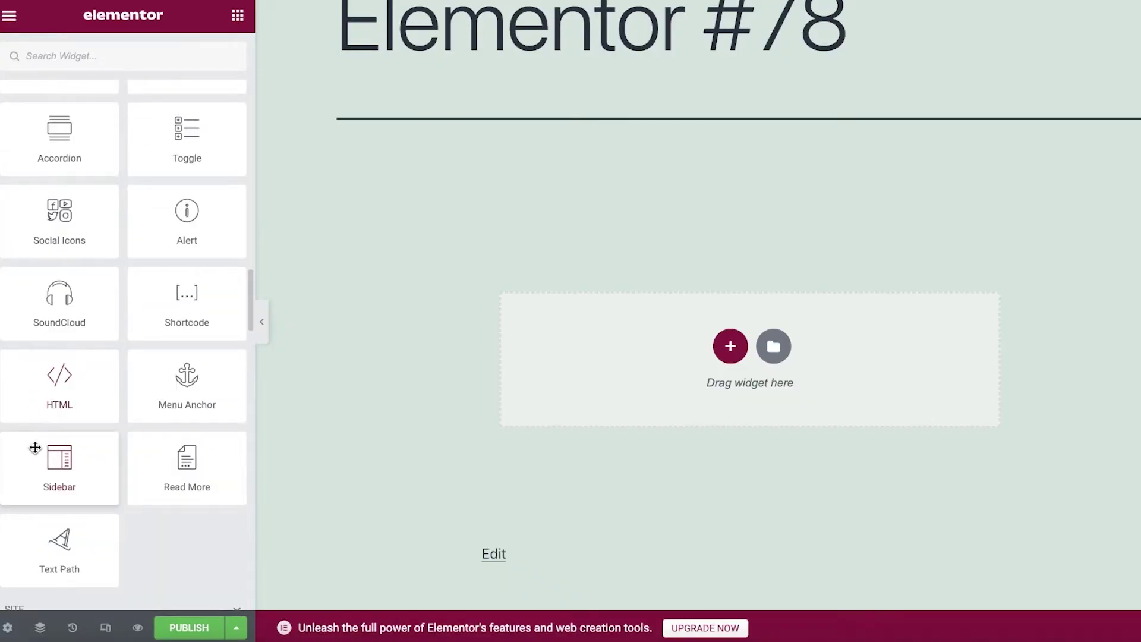
{"action": "scroll", "coordinate": [47, 437], "scroll_direction": "up", "scroll_amount": 2}
{"action": "scroll", "coordinate": [63, 420], "scroll_direction": "up", "scroll_amount": 5}
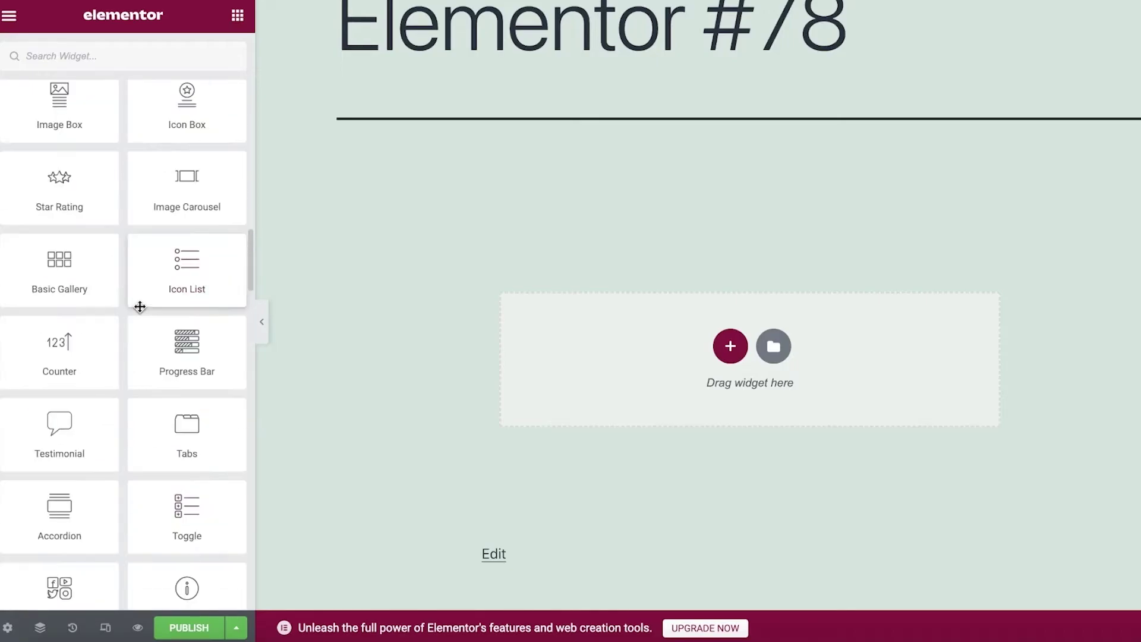
{"action": "scroll", "coordinate": [56, 315], "scroll_direction": "up", "scroll_amount": 10}
{"action": "scroll", "coordinate": [63, 320], "scroll_direction": "up", "scroll_amount": 12}
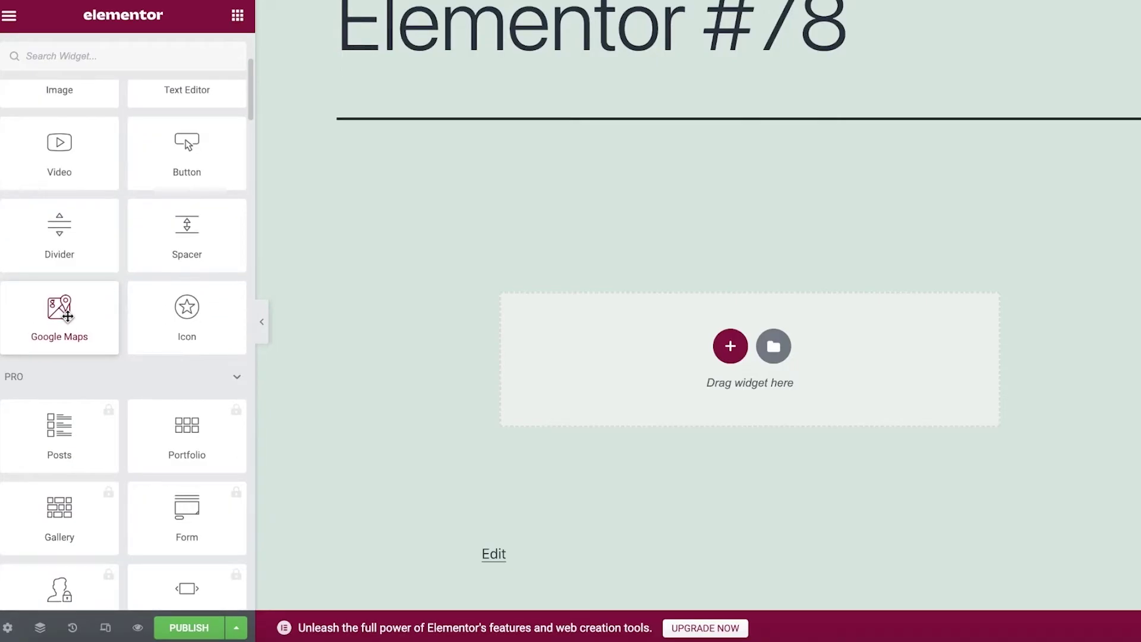
{"action": "scroll", "coordinate": [68, 316], "scroll_direction": "up", "scroll_amount": 5}
{"action": "scroll", "coordinate": [65, 328], "scroll_direction": "down", "scroll_amount": 1}
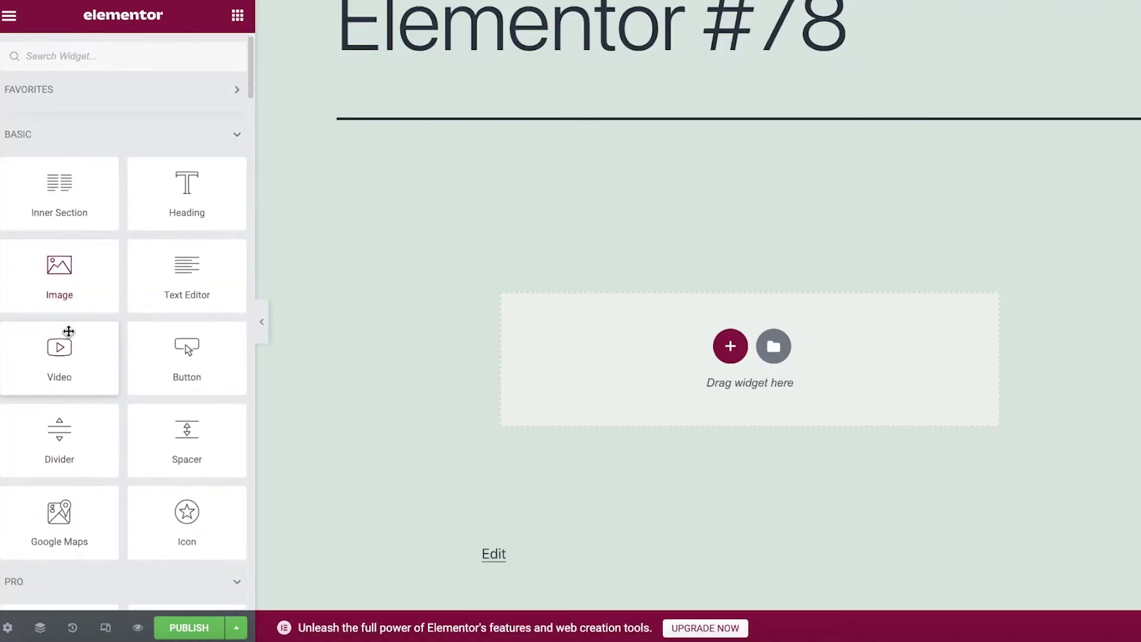
Add an Image widget to the empty section at Large - 1024 x 1024 size
{"action": "left_click_drag", "start_coordinate": [57, 260], "coordinate": [705, 343]}
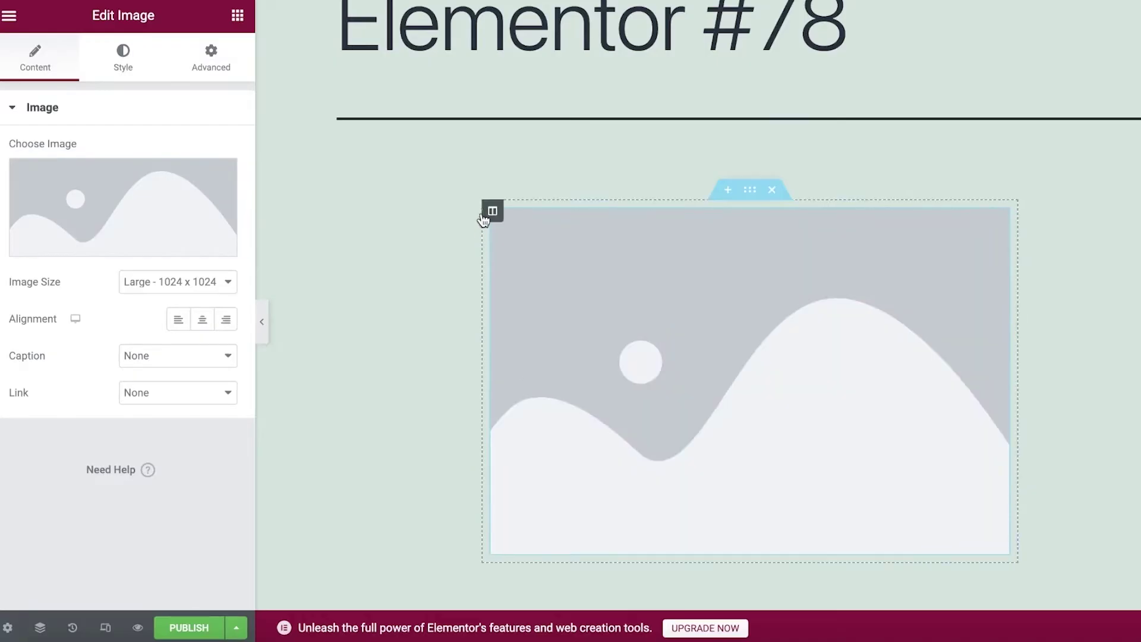
{"action": "left_click", "coordinate": [178, 283]}
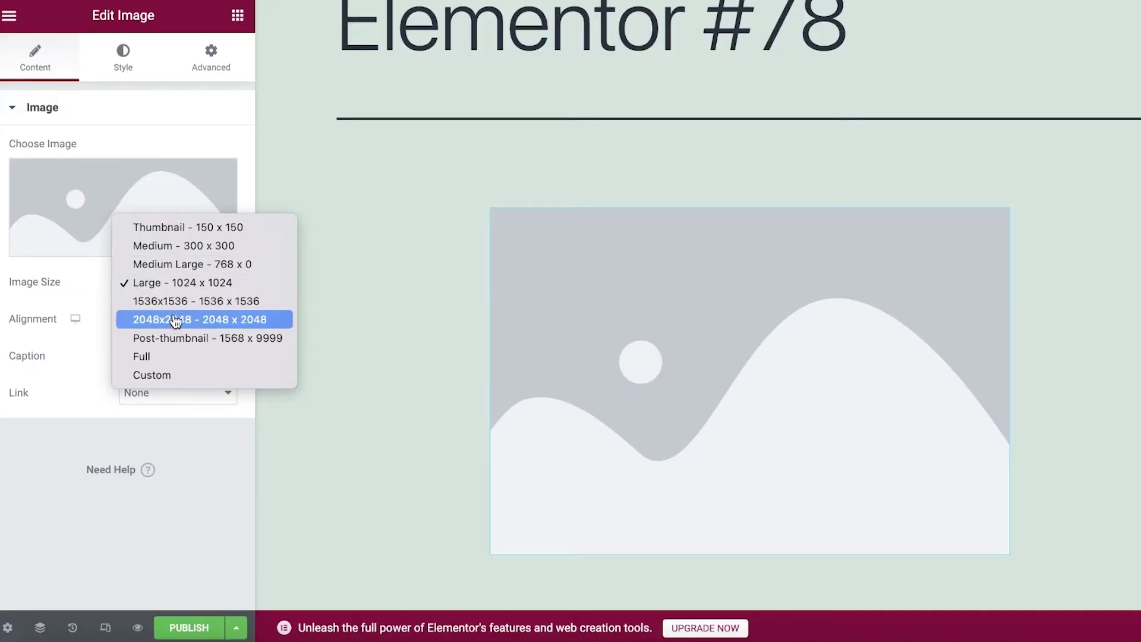
{"action": "left_click", "coordinate": [25, 369]}
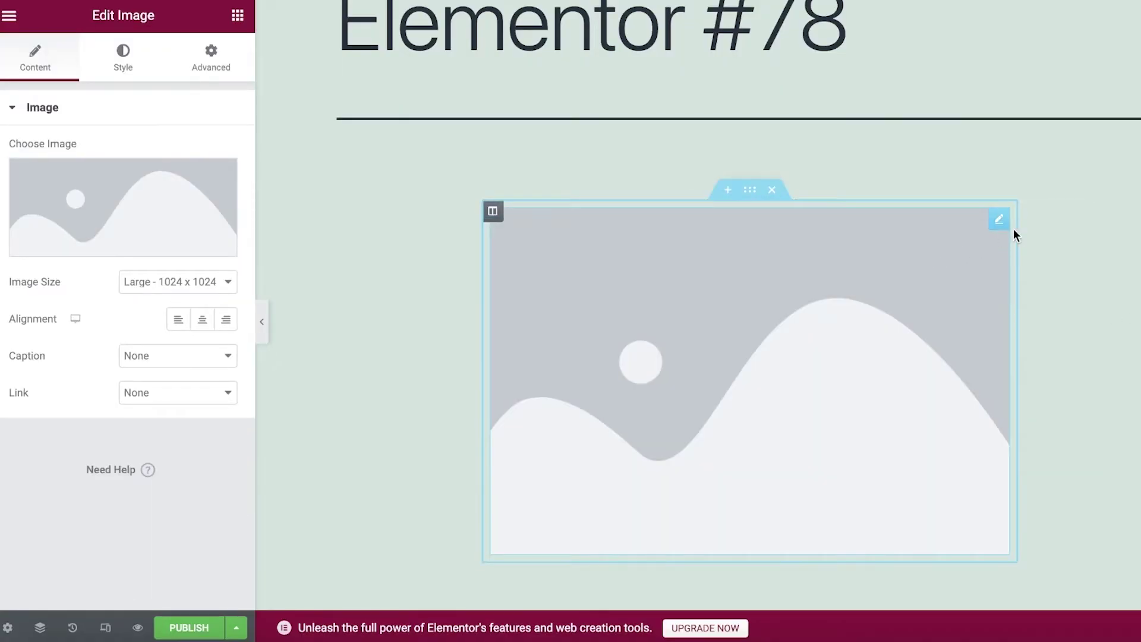
Insert the photo of the woman wearing jewelry from the Media Library
{"action": "left_click", "coordinate": [102, 209]}
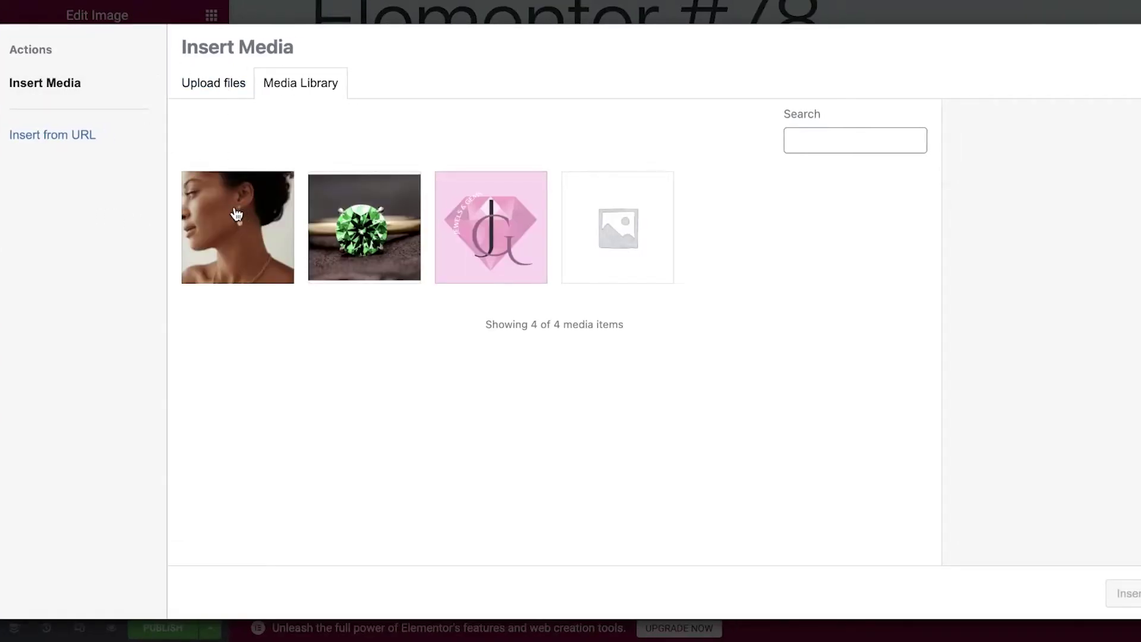
{"action": "left_click", "coordinate": [268, 221]}
{"action": "left_click", "coordinate": [1107, 586]}
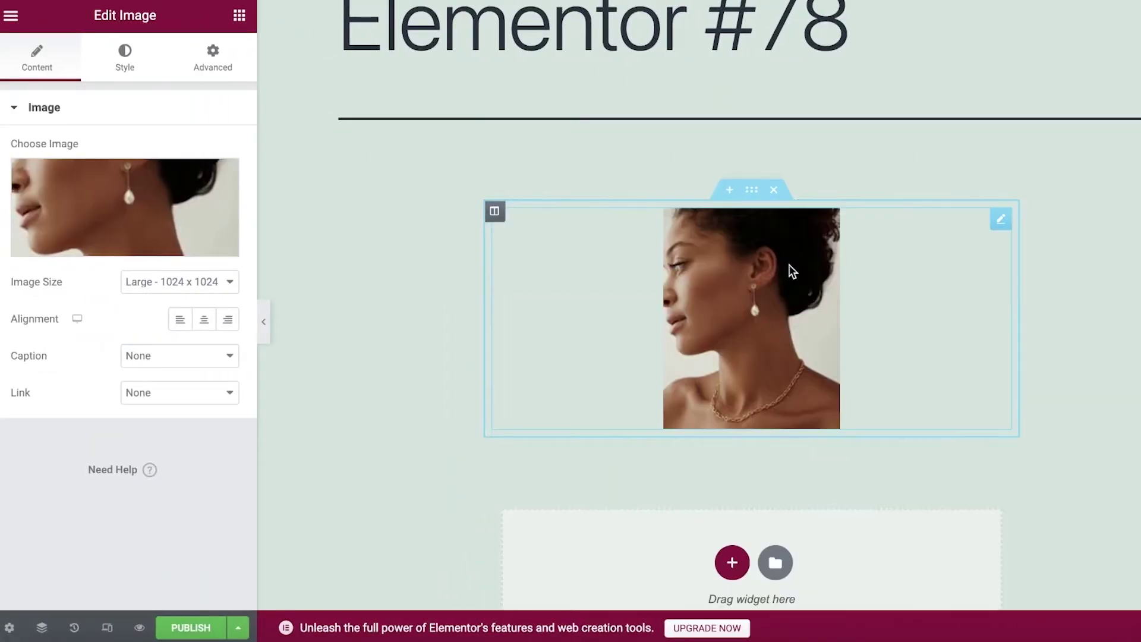
{"action": "left_click", "coordinate": [494, 211]}
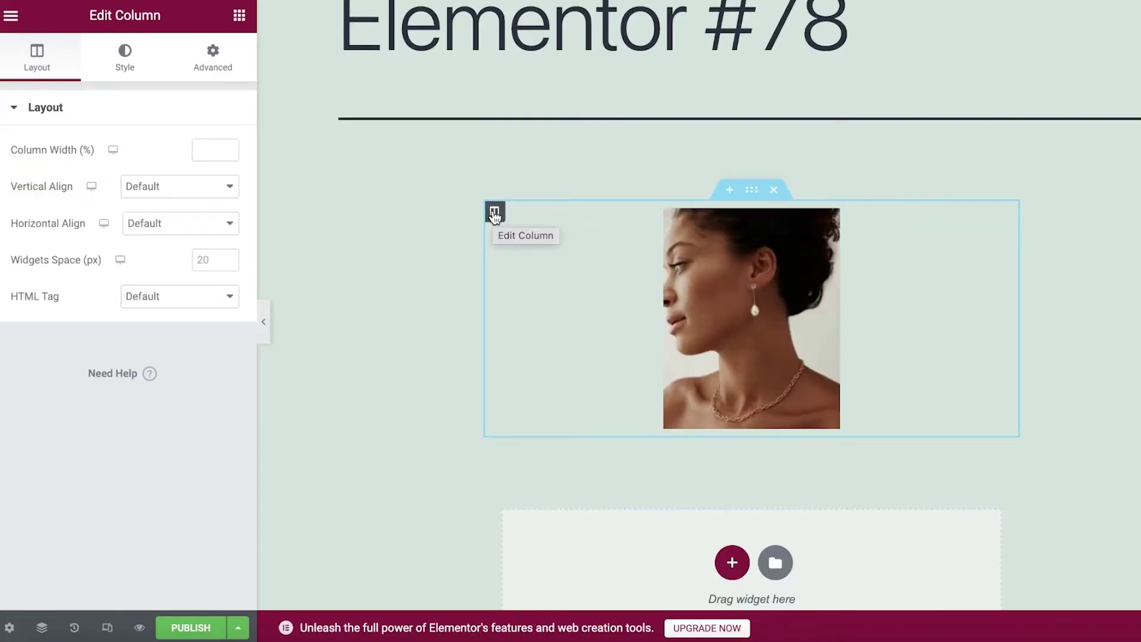
Set the column width to 100, leaving Vertical Align and HTML Tag at Default
{"action": "left_click", "coordinate": [224, 152]}
{"action": "type", "text": "100"}
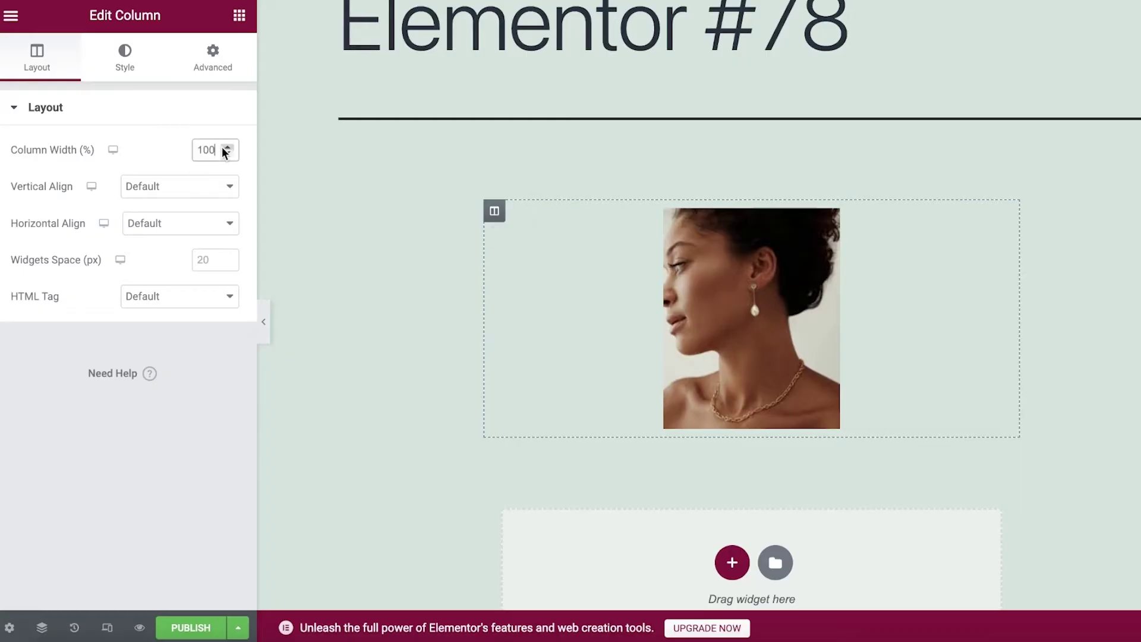
{"action": "left_click", "coordinate": [169, 187]}
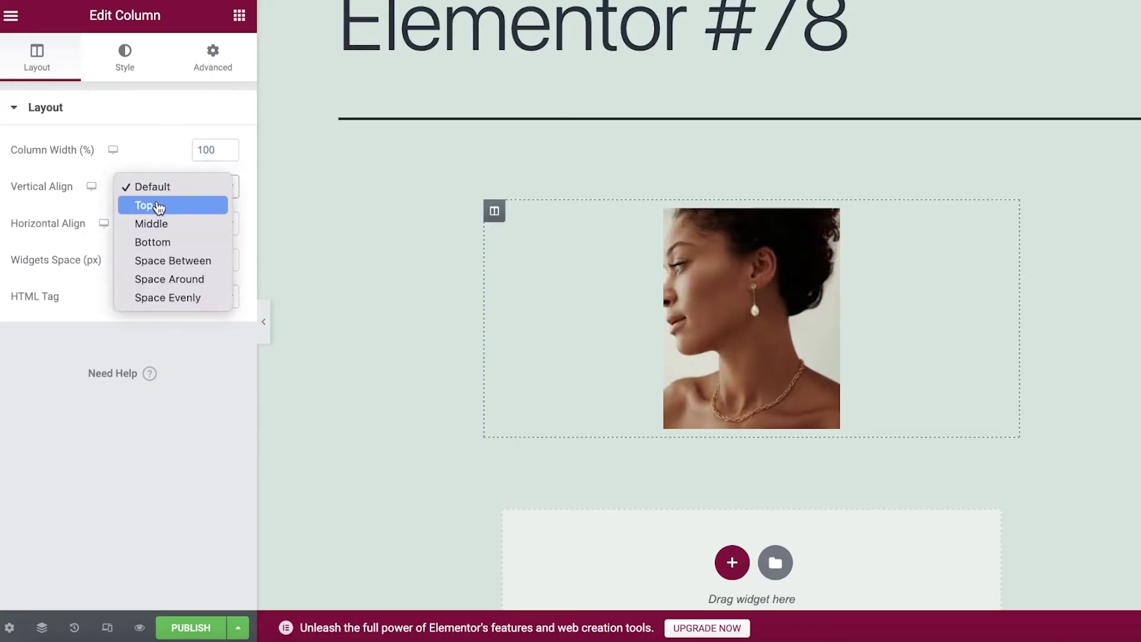
{"action": "left_click", "coordinate": [156, 205]}
{"action": "left_click", "coordinate": [183, 190]}
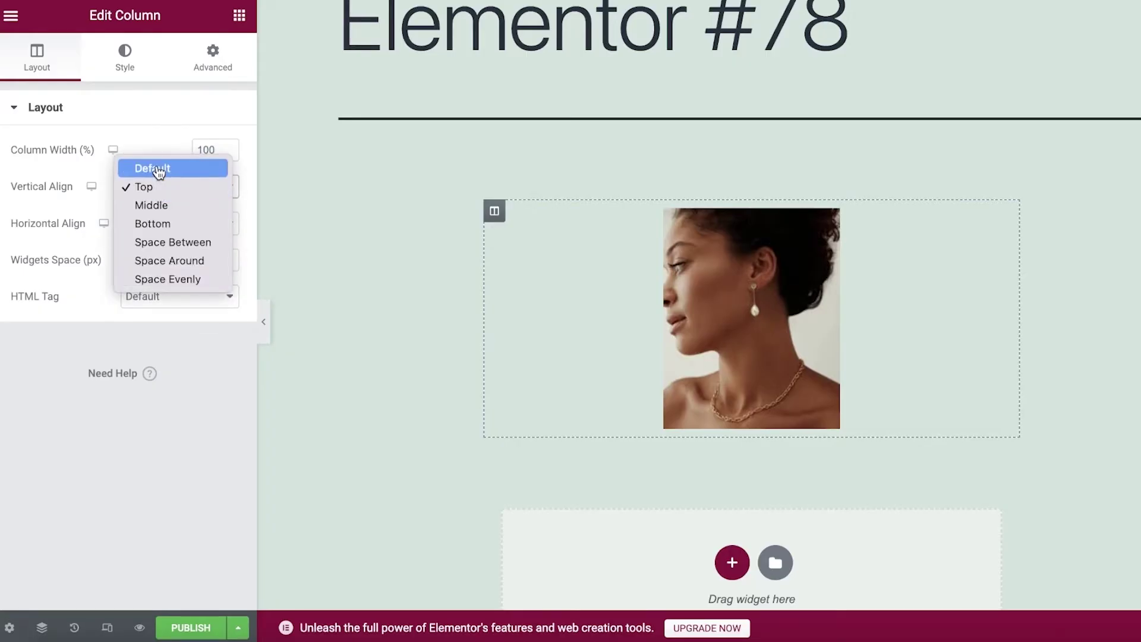
{"action": "left_click", "coordinate": [156, 169]}
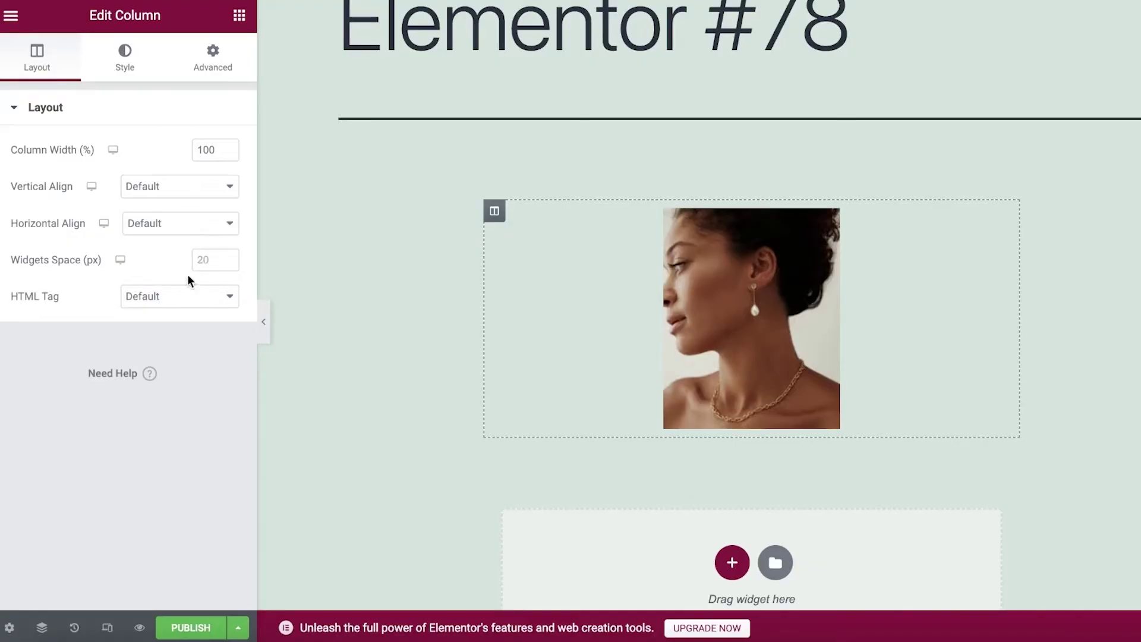
{"action": "left_click", "coordinate": [190, 295]}
{"action": "left_click", "coordinate": [187, 303]}
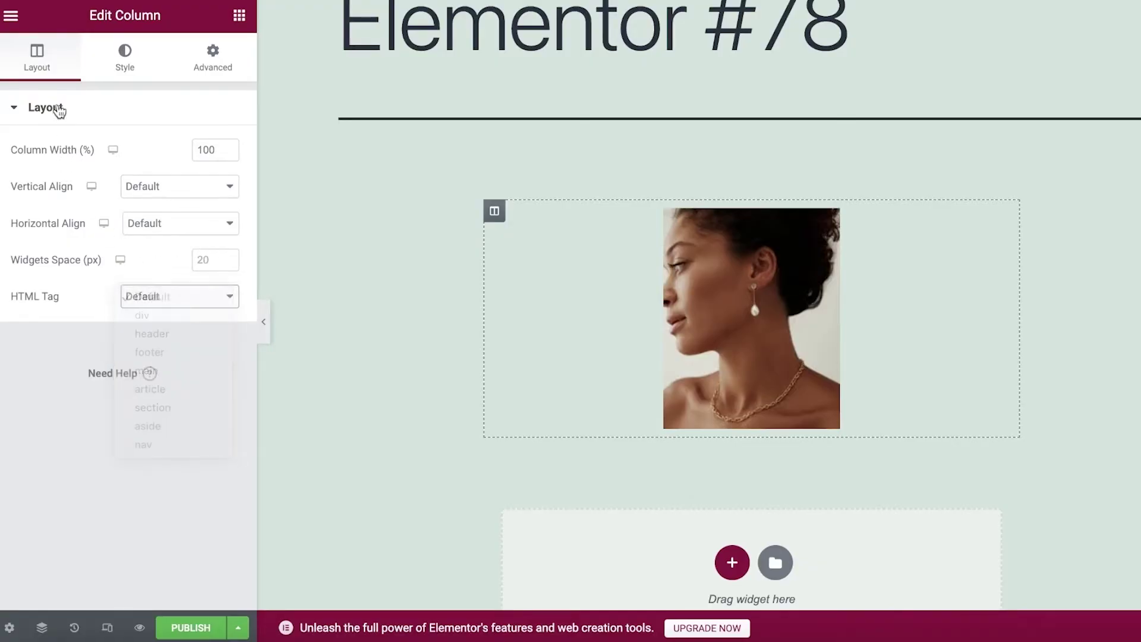
Look over the column's Style and Advanced margin and padding options
{"action": "left_click", "coordinate": [121, 70]}
{"action": "left_click", "coordinate": [198, 66]}
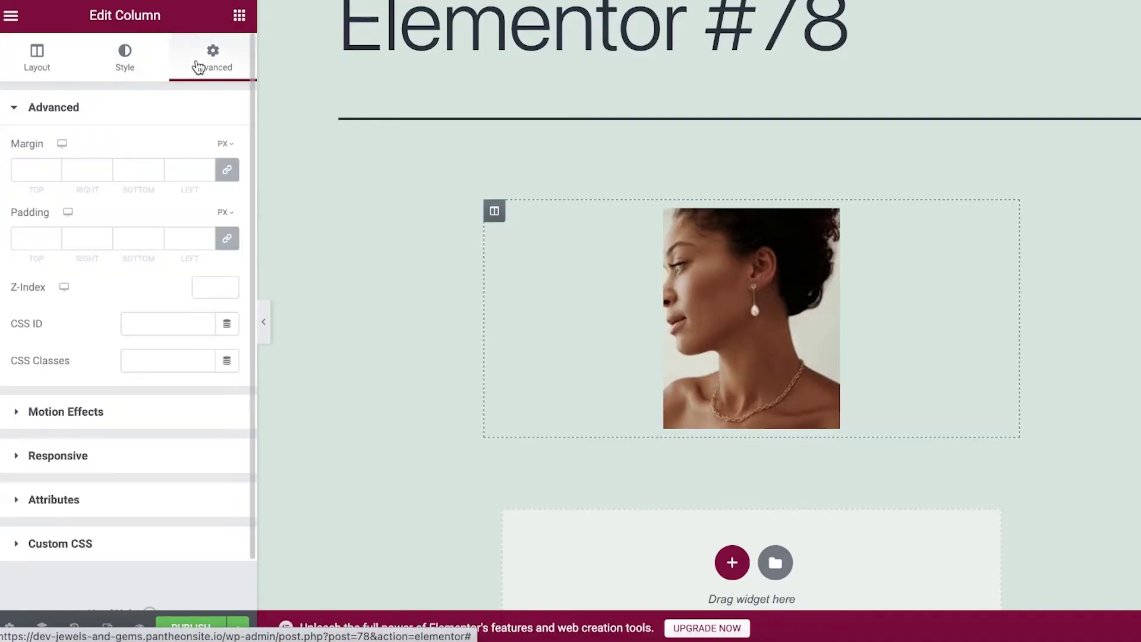
{"action": "left_click", "coordinate": [149, 64]}
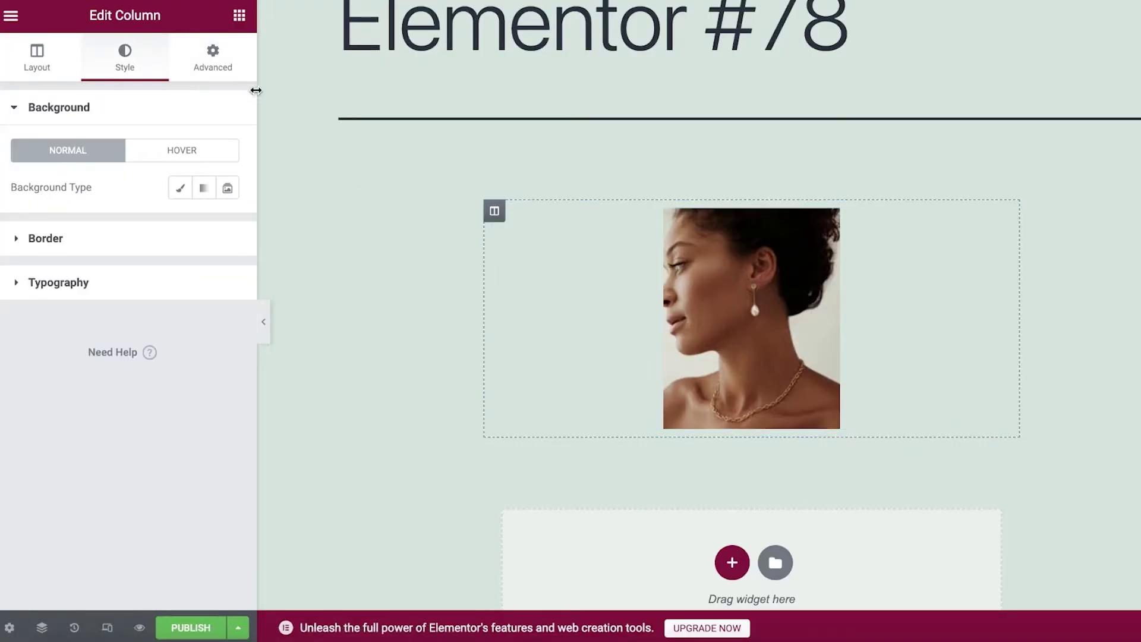
{"action": "left_click", "coordinate": [227, 63]}
{"action": "scroll", "coordinate": [171, 168], "scroll_direction": "down", "scroll_amount": 2}
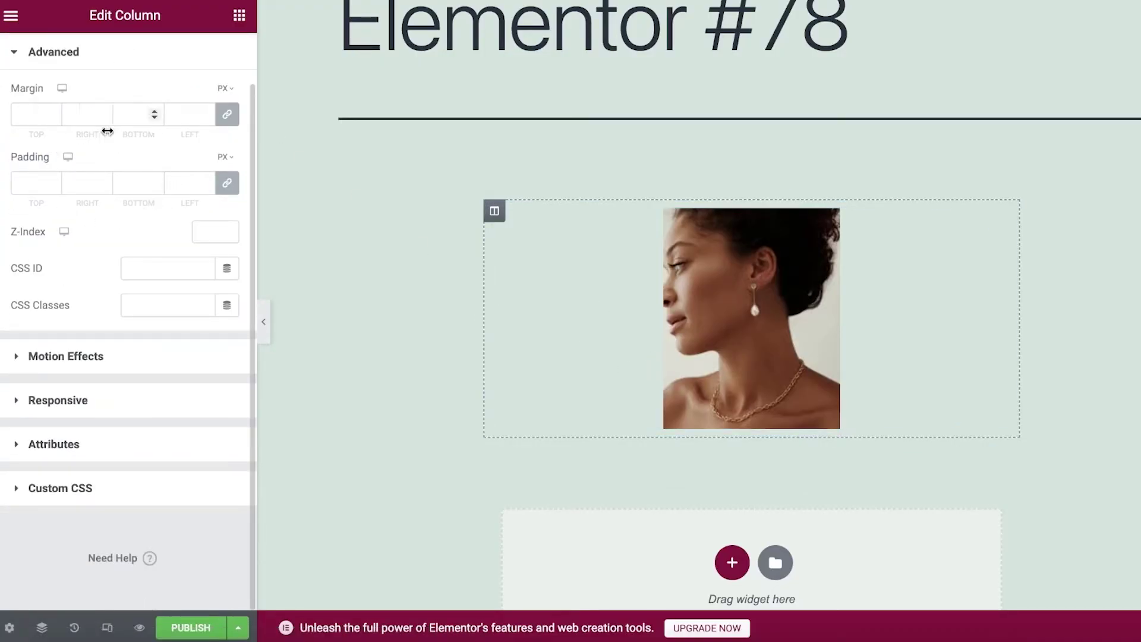
{"action": "scroll", "coordinate": [107, 131], "scroll_direction": "up", "scroll_amount": 2}
{"action": "left_click", "coordinate": [805, 353]}
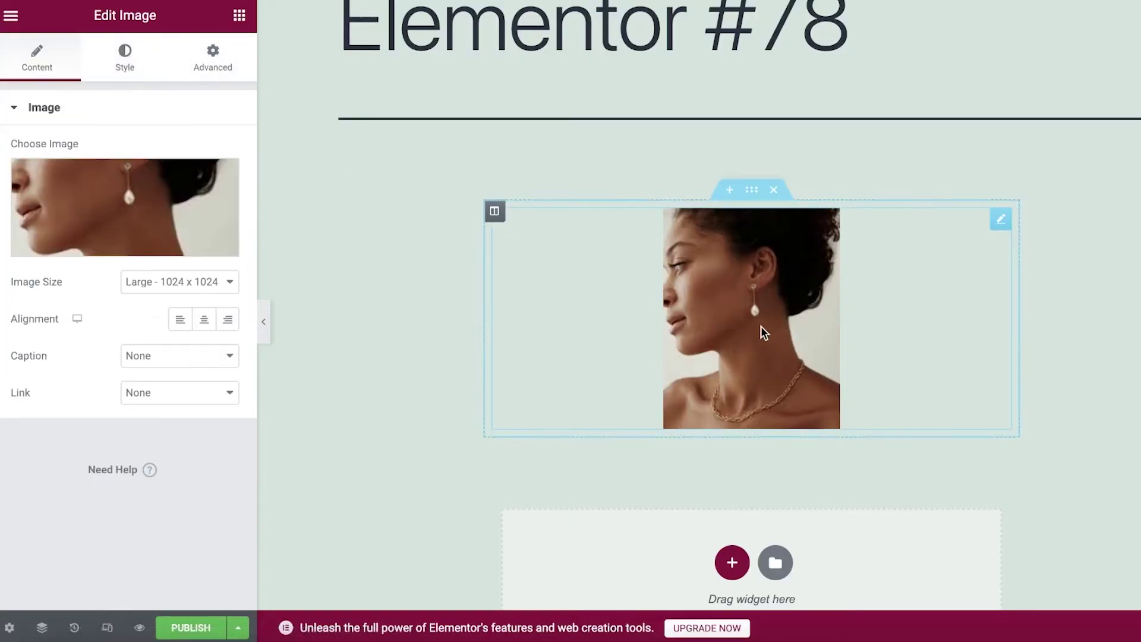
Left-align the model photo and leave it without a caption
{"action": "left_click", "coordinate": [227, 319]}
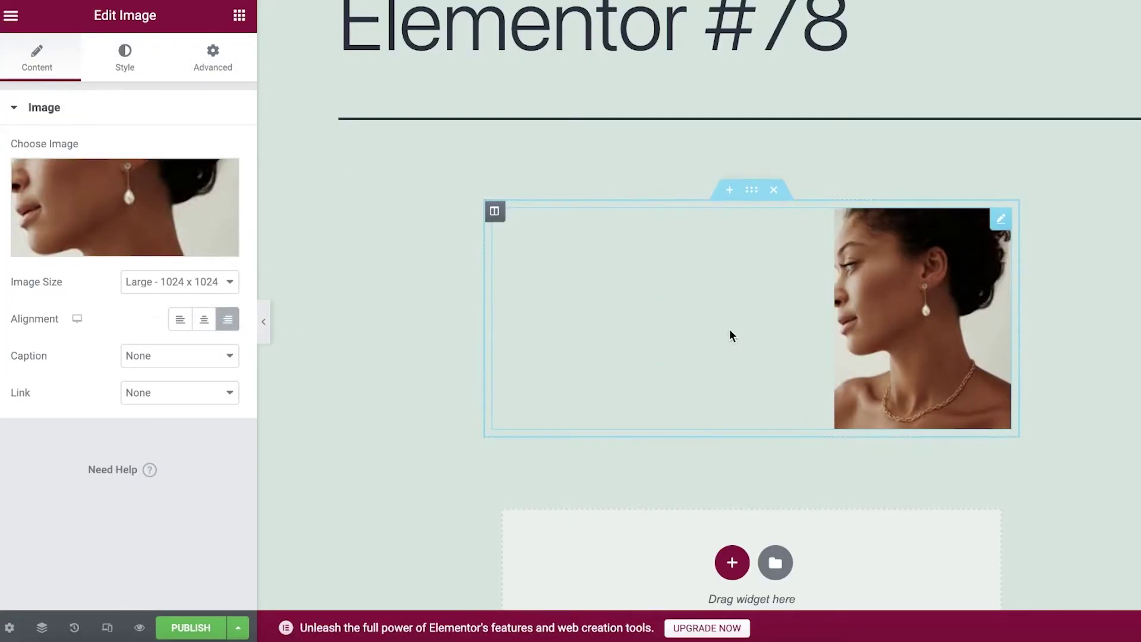
{"action": "left_click_drag", "start_coordinate": [729, 330], "coordinate": [806, 347]}
{"action": "left_click", "coordinate": [173, 360]}
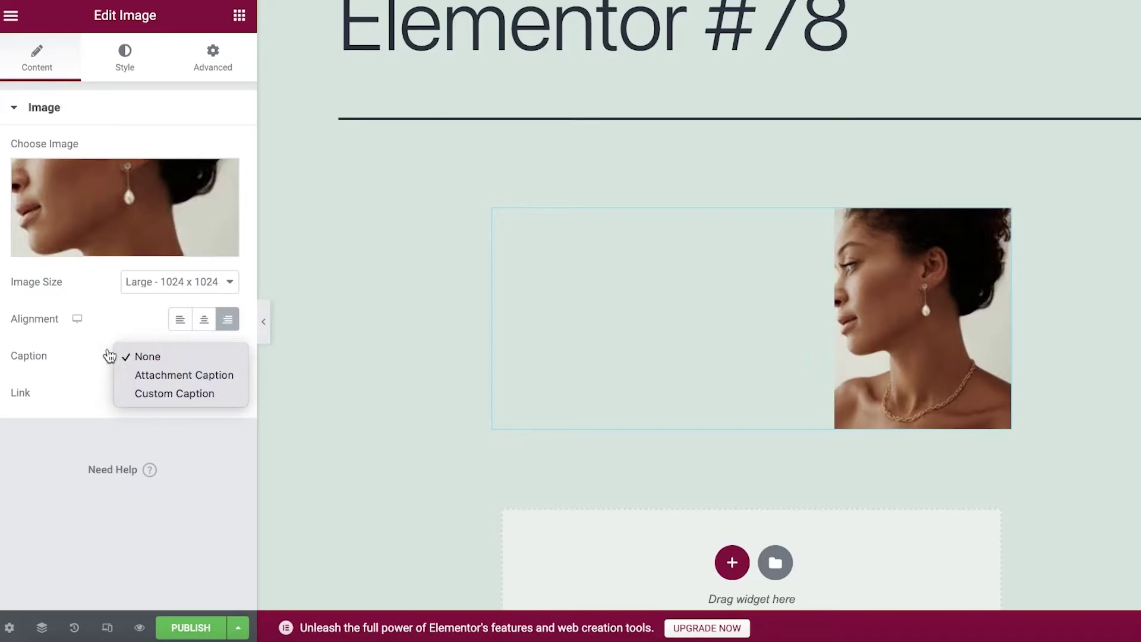
{"action": "left_click", "coordinate": [108, 355]}
{"action": "left_click", "coordinate": [178, 319]}
Style the photo at 62% width and 71% max width with opacity 1
{"action": "left_click", "coordinate": [1021, 229]}
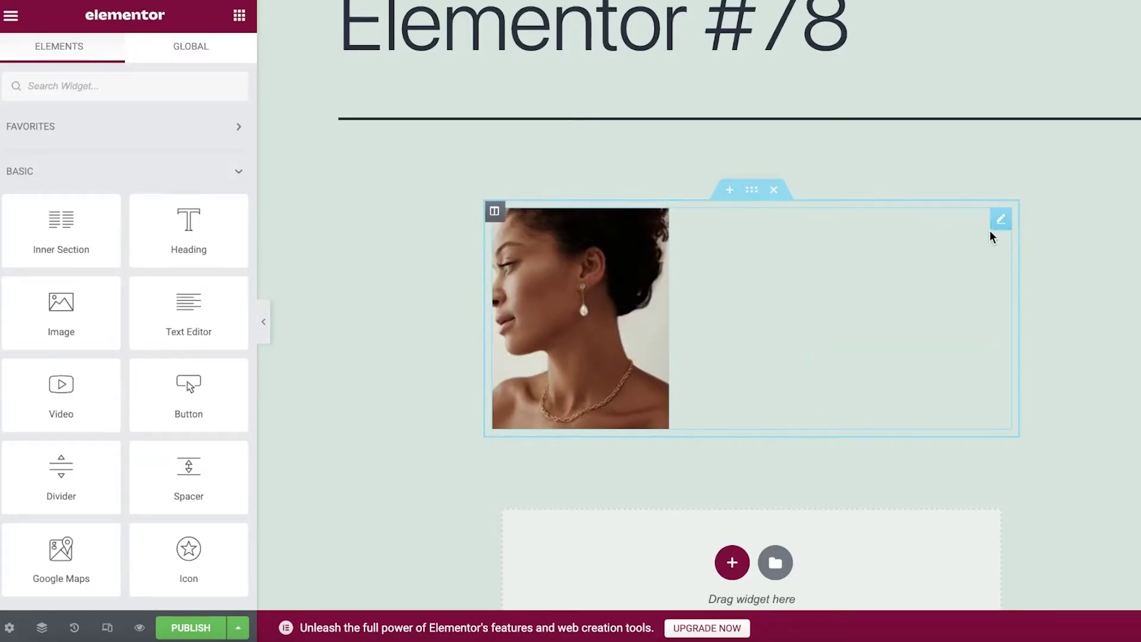
{"action": "left_click", "coordinate": [971, 236]}
{"action": "left_click", "coordinate": [125, 58]}
{"action": "left_click_drag", "start_coordinate": [11, 169], "coordinate": [123, 188]}
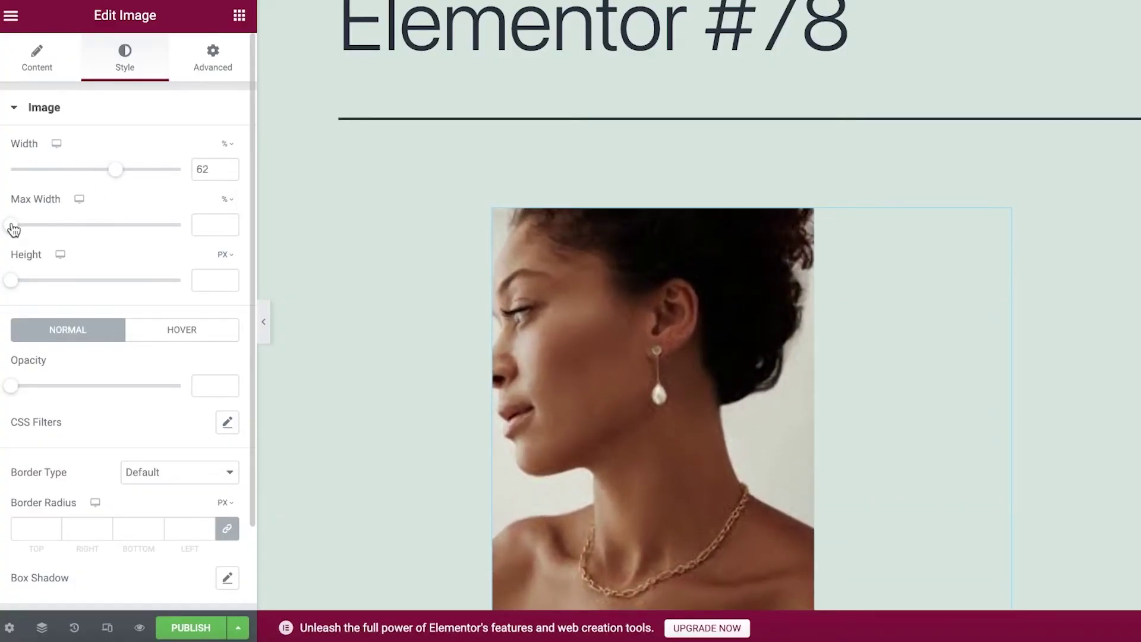
{"action": "left_click_drag", "start_coordinate": [13, 227], "coordinate": [127, 229]}
{"action": "scroll", "coordinate": [11, 282], "scroll_direction": "down", "scroll_amount": 2}
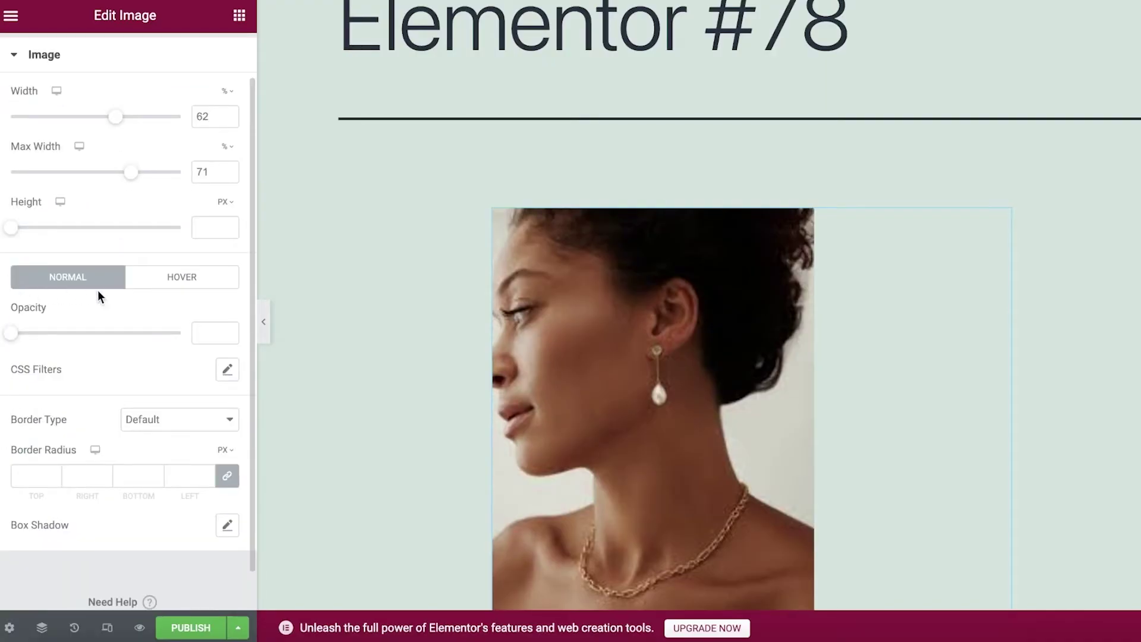
{"action": "left_click_drag", "start_coordinate": [14, 333], "coordinate": [191, 322]}
{"action": "scroll", "coordinate": [146, 373], "scroll_direction": "down", "scroll_amount": 1}
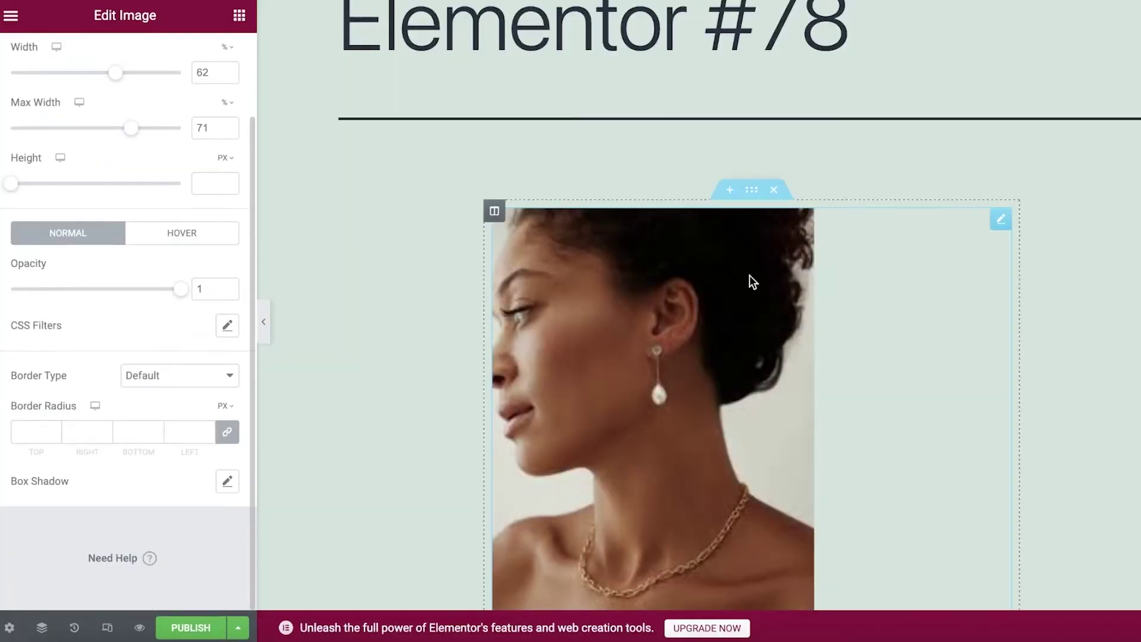
{"action": "scroll", "coordinate": [751, 279], "scroll_direction": "down", "scroll_amount": 1}
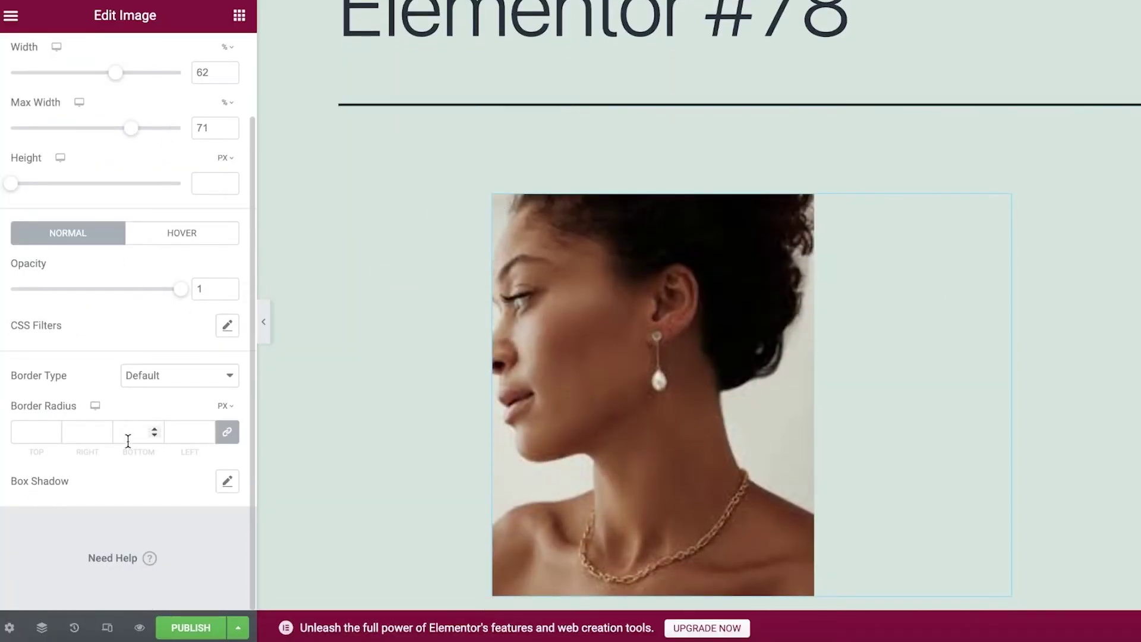
{"action": "scroll", "coordinate": [136, 433], "scroll_direction": "up", "scroll_amount": 2}
{"action": "left_click", "coordinate": [202, 67]}
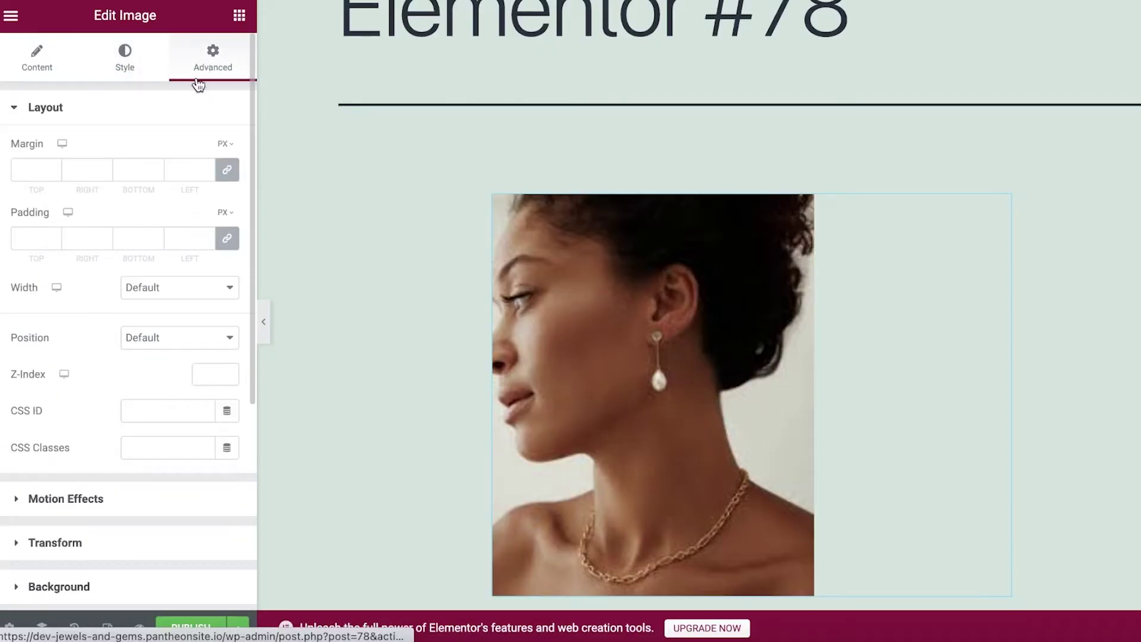
Set linked margin to -76 px and padding to 67 px, keeping width at Default
{"action": "left_click", "coordinate": [207, 167]}
{"action": "left_click", "coordinate": [207, 167]}
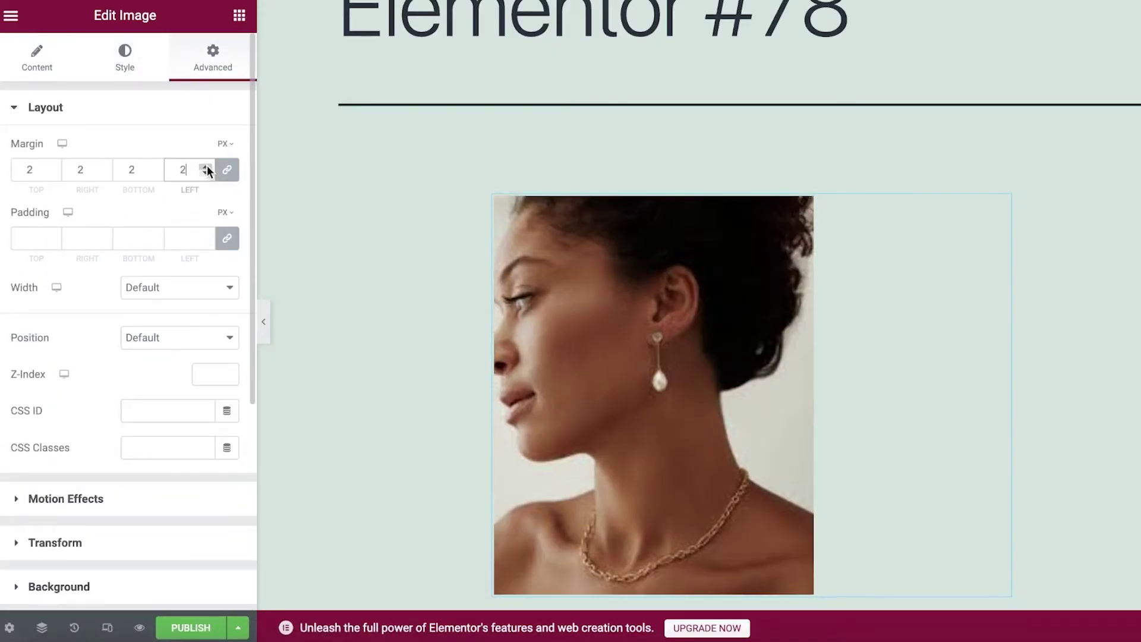
{"action": "left_click", "coordinate": [205, 173]}
{"action": "left_click", "coordinate": [205, 173]}
{"action": "left_click", "coordinate": [205, 173]}
{"action": "left_click", "coordinate": [204, 173]}
{"action": "left_click", "coordinate": [204, 173]}
{"action": "left_click", "coordinate": [204, 173]}
{"action": "left_click", "coordinate": [204, 173]}
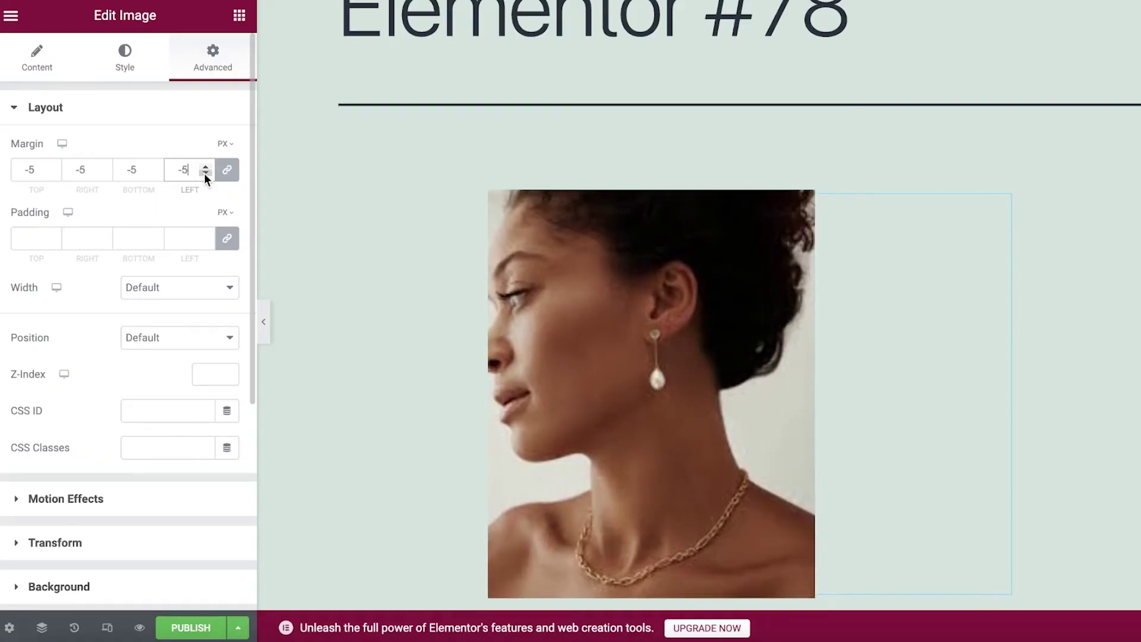
{"action": "left_click_drag", "start_coordinate": [205, 173], "coordinate": [206, 172]}
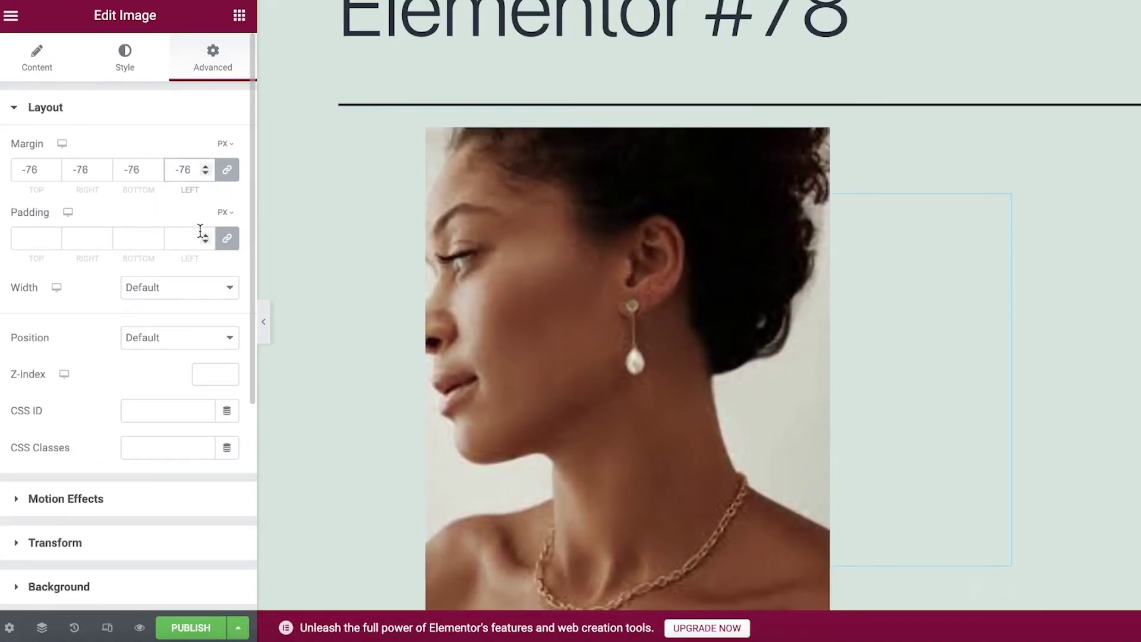
{"action": "left_click_drag", "start_coordinate": [209, 240], "coordinate": [205, 236]}
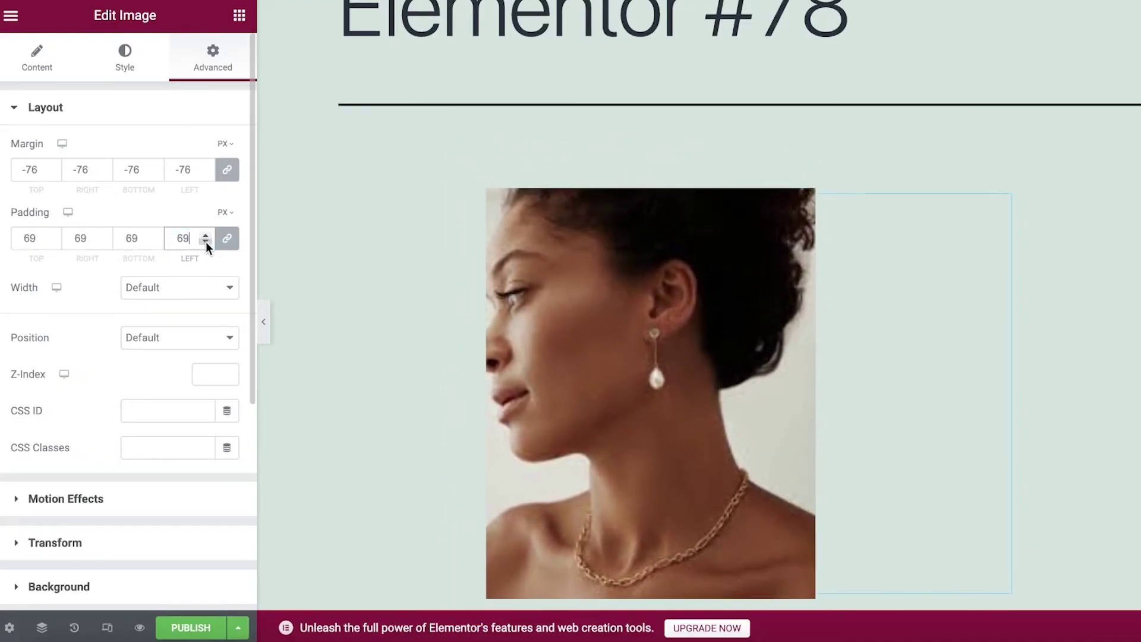
{"action": "double_click", "coordinate": [205, 243]}
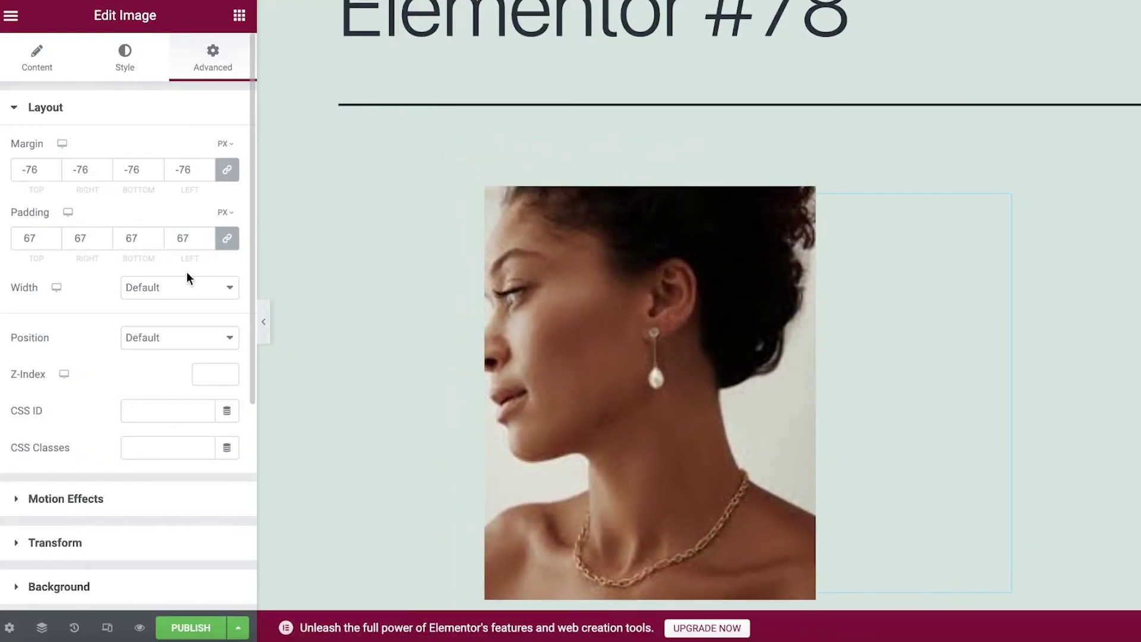
{"action": "left_click", "coordinate": [186, 287]}
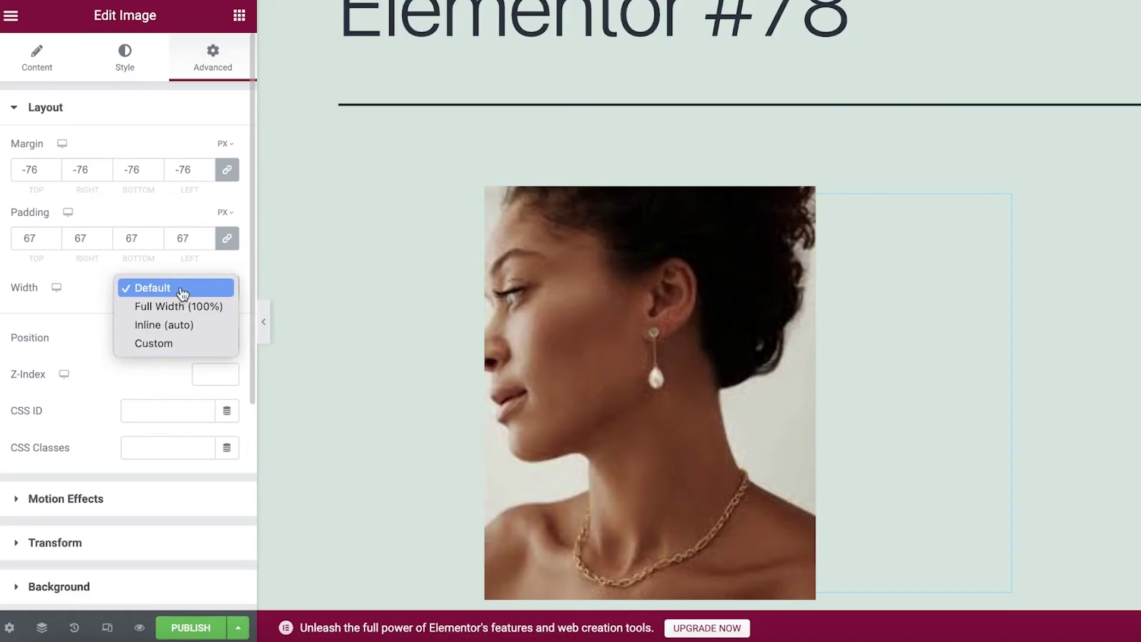
{"action": "left_click", "coordinate": [95, 282]}
Collapse and re-expand the Layout settings, then begin dragging the image's section
{"action": "scroll", "coordinate": [349, 248], "scroll_direction": "down", "scroll_amount": 5}
{"action": "scroll", "coordinate": [99, 410], "scroll_direction": "down", "scroll_amount": 5}
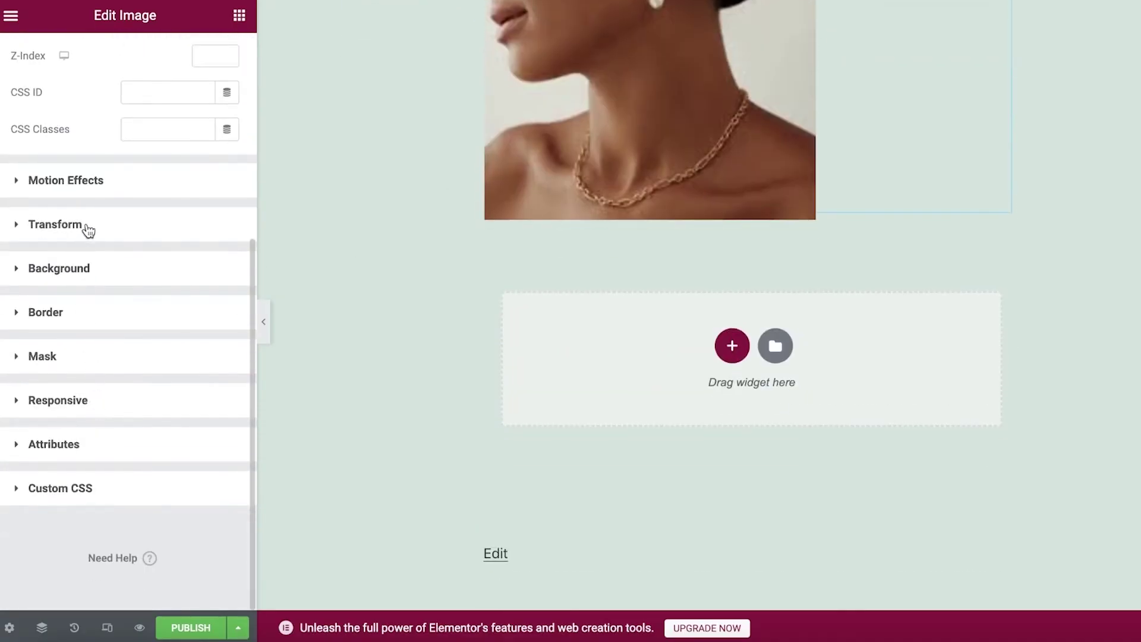
{"action": "scroll", "coordinate": [87, 228], "scroll_direction": "up", "scroll_amount": 5}
{"action": "scroll", "coordinate": [433, 235], "scroll_direction": "up", "scroll_amount": 3}
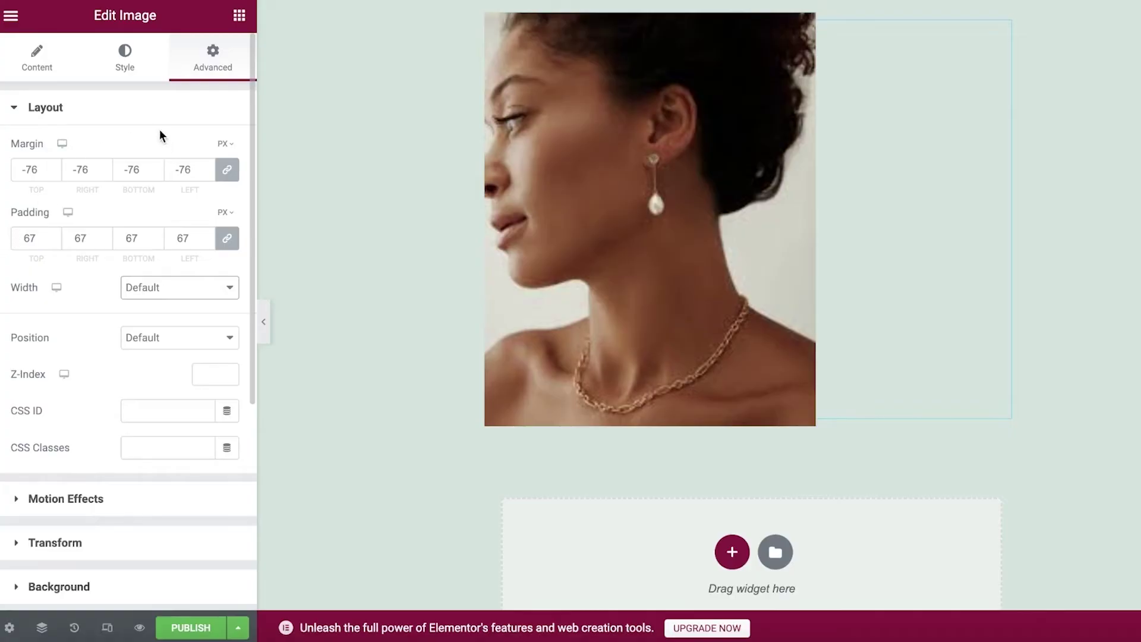
{"action": "left_click", "coordinate": [157, 119]}
{"action": "scroll", "coordinate": [256, 193], "scroll_direction": "up", "scroll_amount": 4}
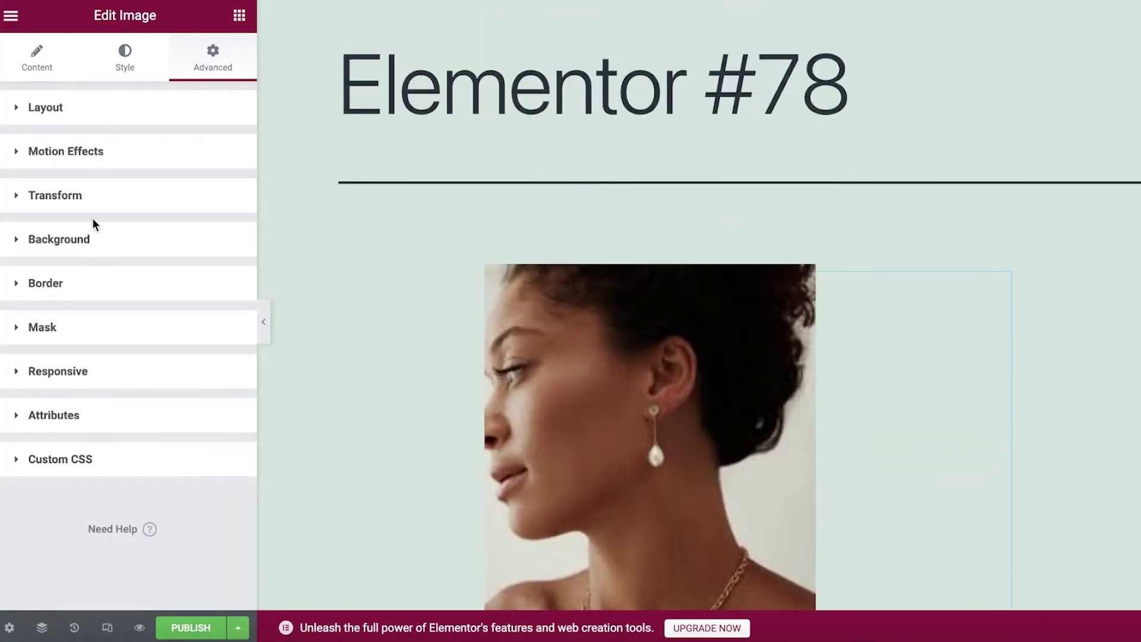
{"action": "left_click", "coordinate": [102, 110]}
{"action": "mouse_move", "coordinate": [62, 144]}
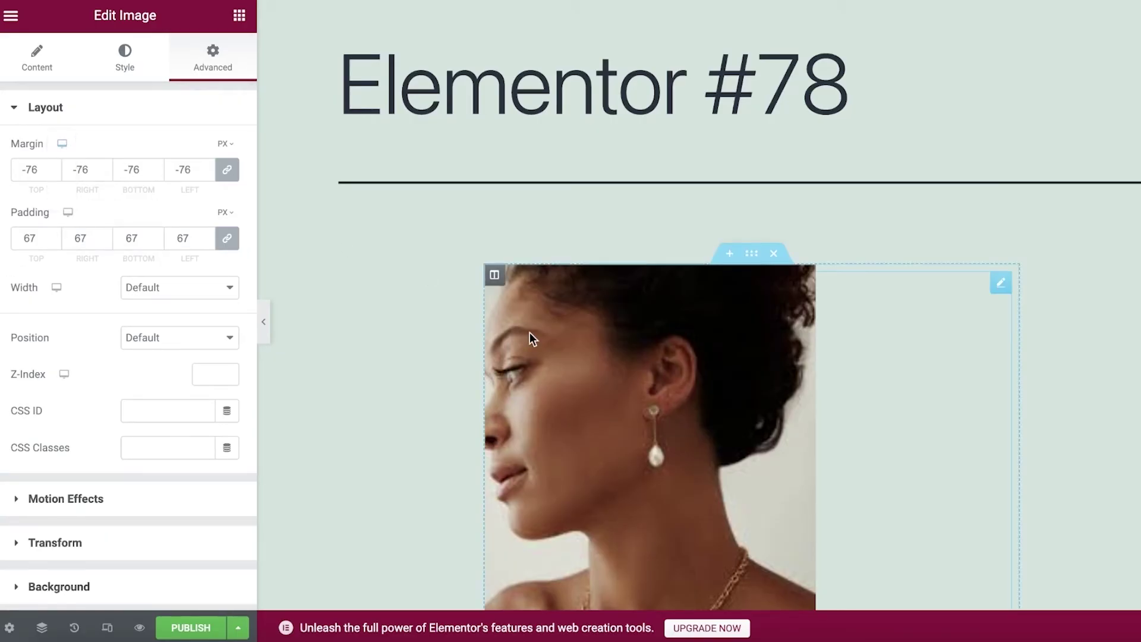
{"action": "scroll", "coordinate": [681, 272], "scroll_direction": "down", "scroll_amount": 1}
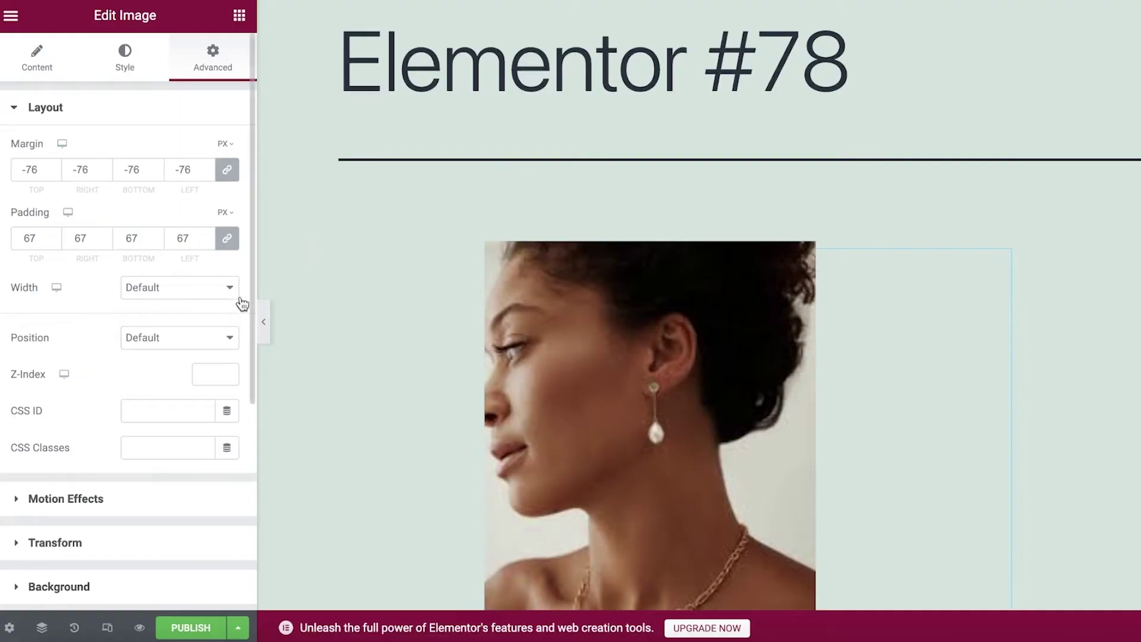
{"action": "left_click_drag", "start_coordinate": [753, 232], "coordinate": [511, 301]}
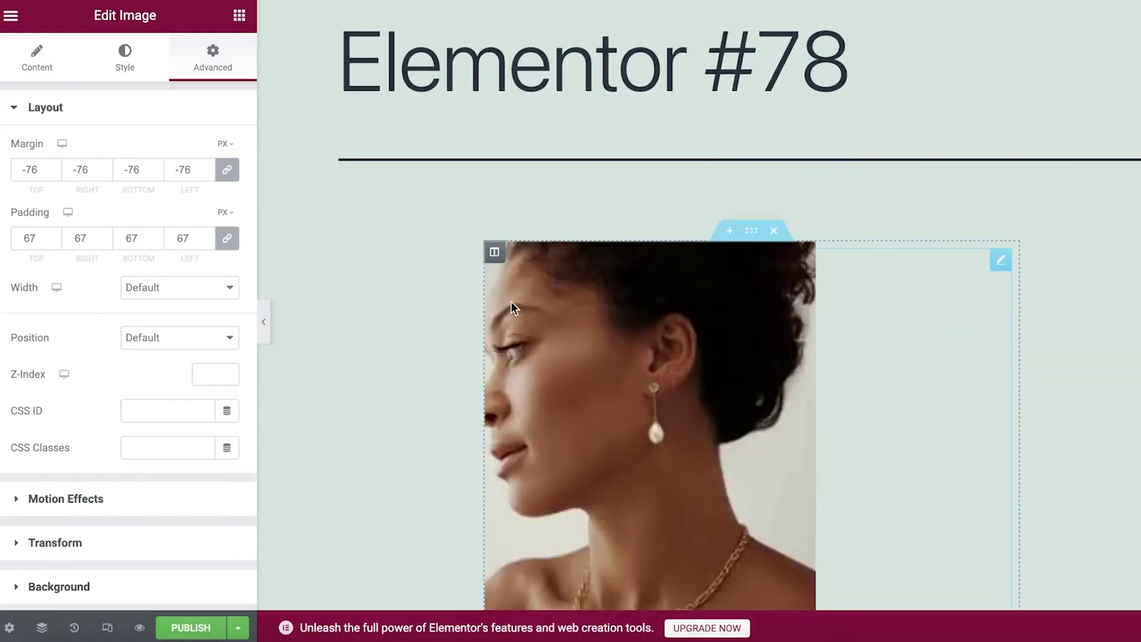
Add a new empty section above the portrait image
{"action": "left_click", "coordinate": [733, 236]}
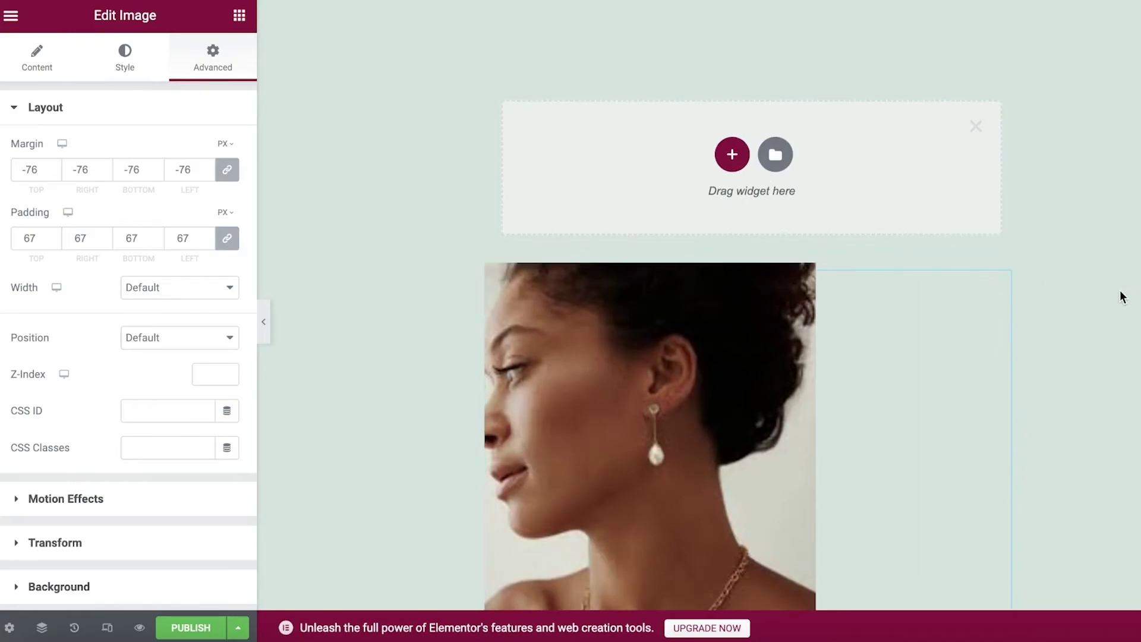
{"action": "left_click", "coordinate": [30, 62]}
{"action": "left_click", "coordinate": [13, 17]}
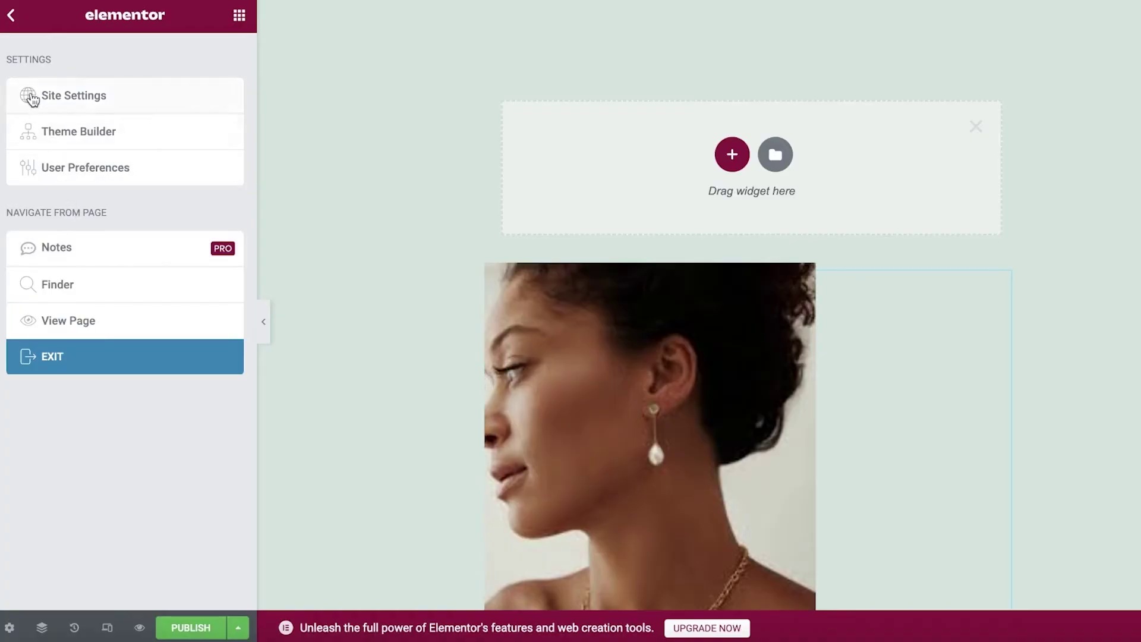
{"action": "left_click", "coordinate": [10, 19]}
{"action": "scroll", "coordinate": [111, 239], "scroll_direction": "down", "scroll_amount": 1}
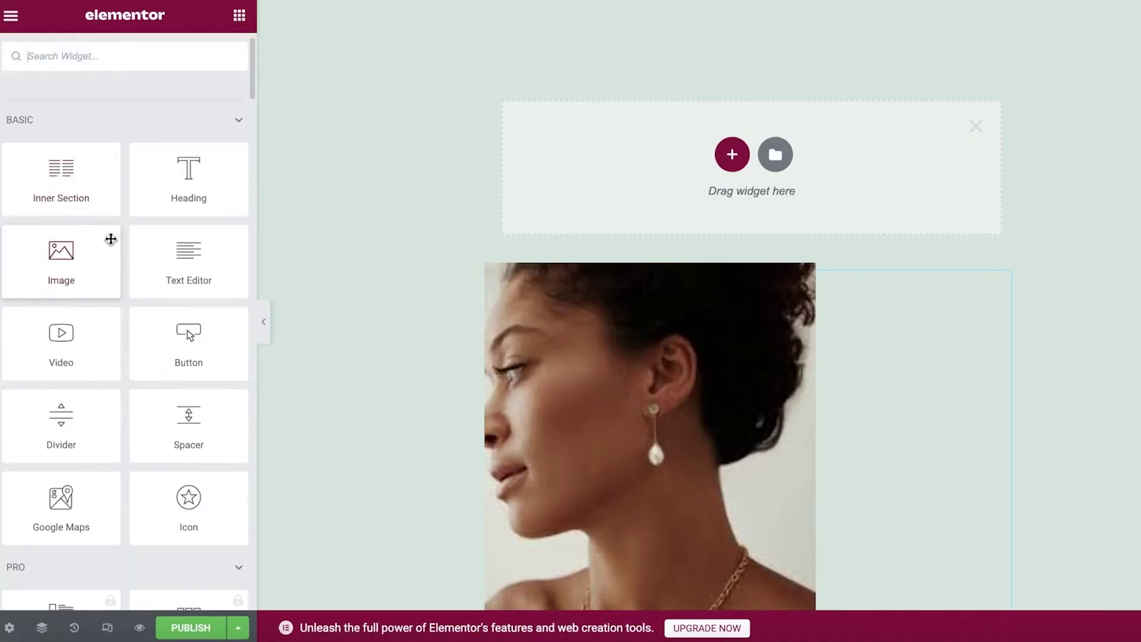
{"action": "scroll", "coordinate": [112, 239], "scroll_direction": "down", "scroll_amount": 1}
{"action": "scroll", "coordinate": [61, 120], "scroll_direction": "up", "scroll_amount": 1}
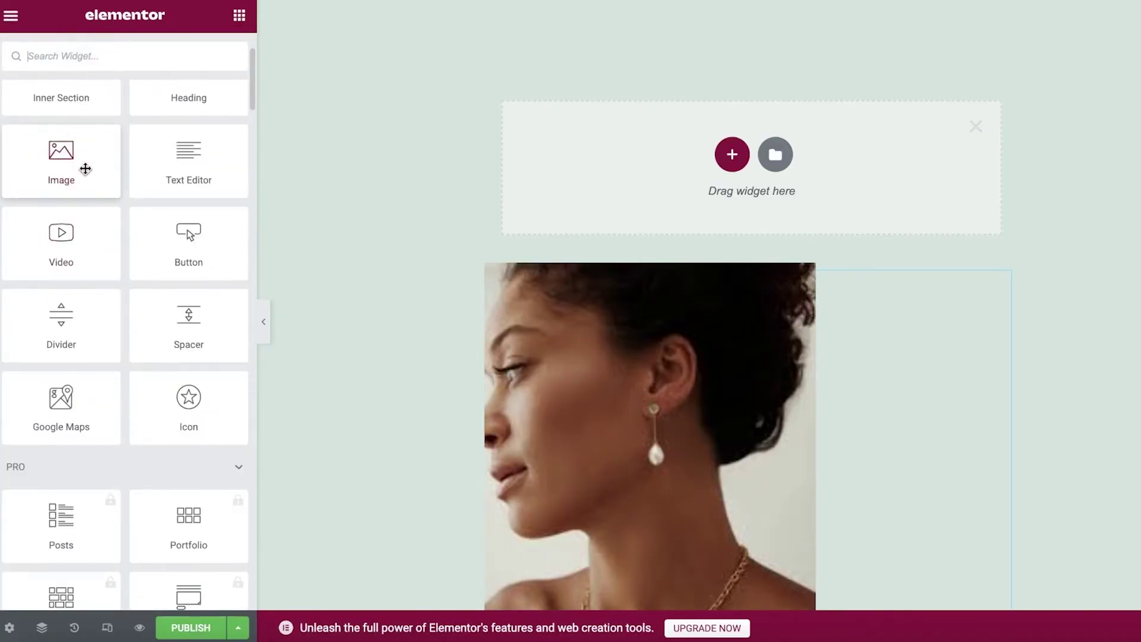
{"action": "scroll", "coordinate": [53, 200], "scroll_direction": "up", "scroll_amount": 3}
Insert a two-column Inner Section beside the image, undoing a stray image move via History
{"action": "left_click_drag", "start_coordinate": [52, 199], "coordinate": [913, 368]}
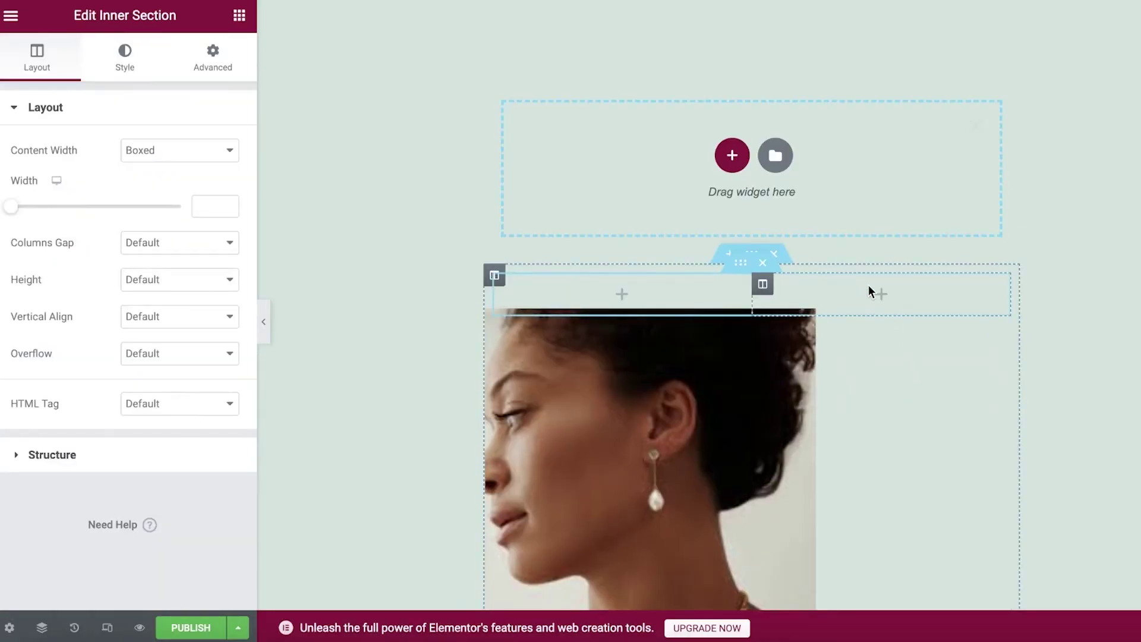
{"action": "left_click_drag", "start_coordinate": [632, 380], "coordinate": [580, 322]}
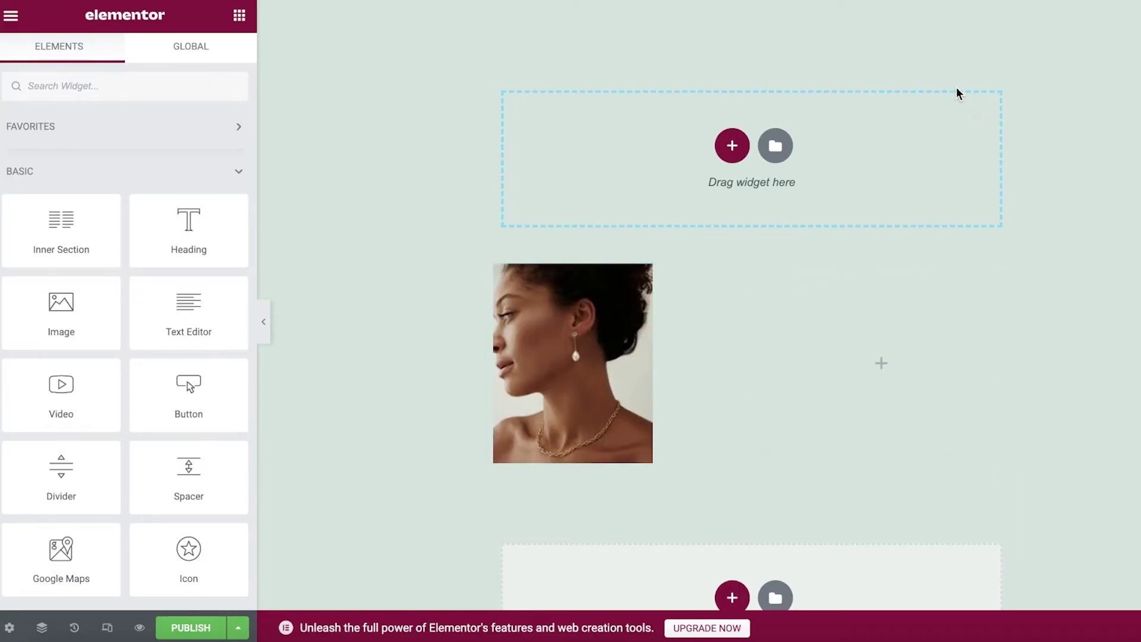
{"action": "left_click", "coordinate": [731, 344]}
{"action": "left_click_drag", "start_coordinate": [746, 340], "coordinate": [740, 124]}
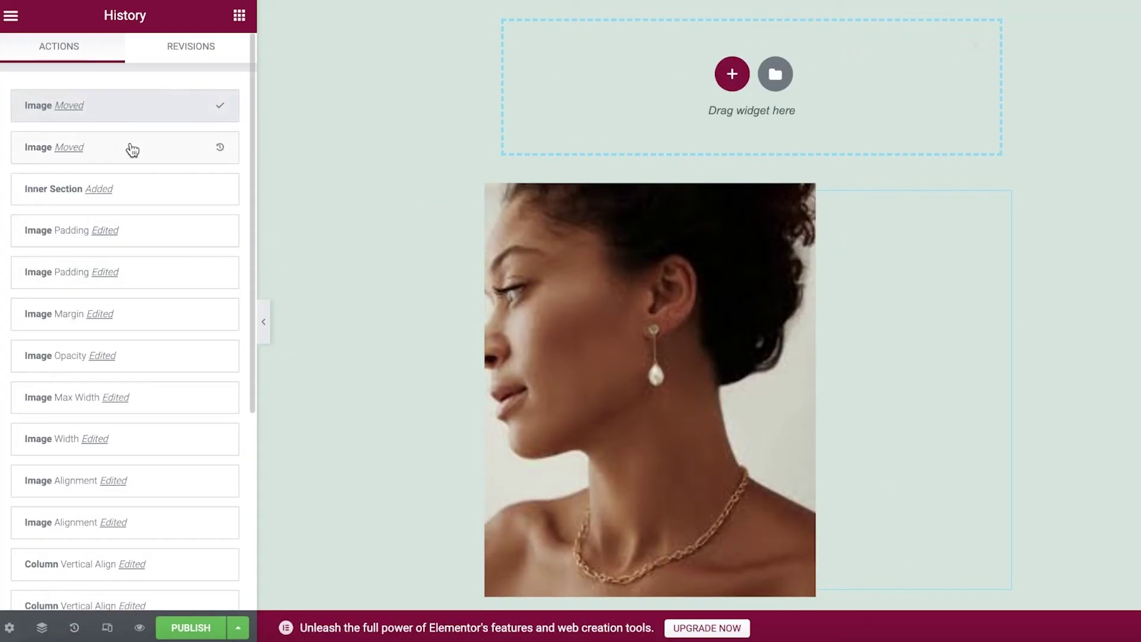
{"action": "left_click", "coordinate": [141, 189]}
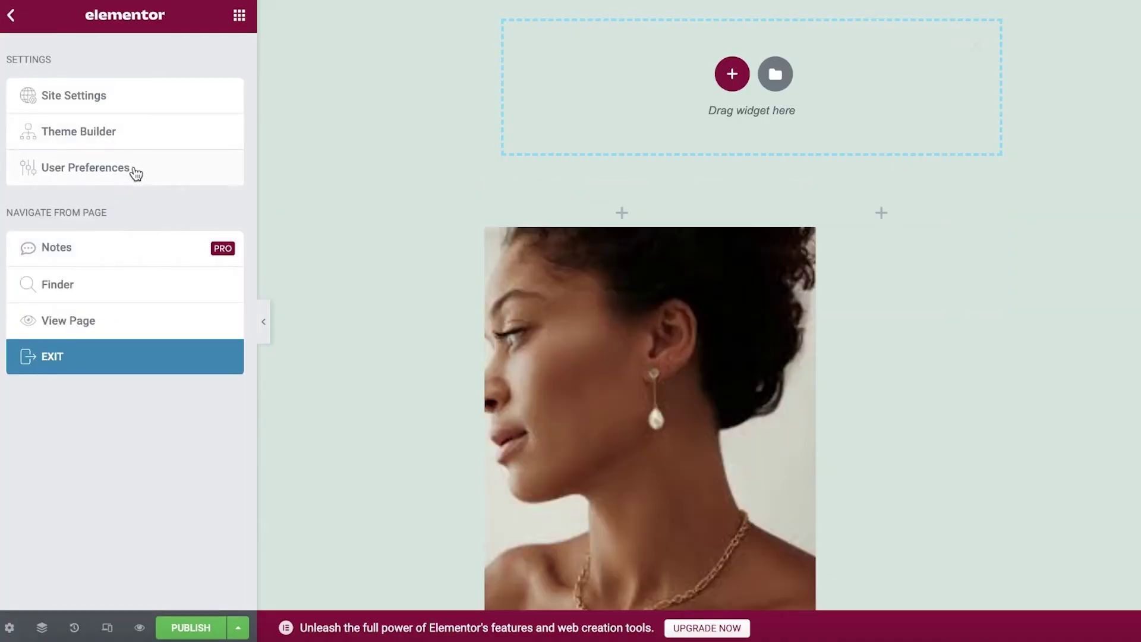
{"action": "scroll", "coordinate": [920, 212], "scroll_direction": "down", "scroll_amount": 8}
{"action": "scroll", "coordinate": [903, 202], "scroll_direction": "up", "scroll_amount": 4}
Place the image in the Inner Section's left column
{"action": "left_click", "coordinate": [885, 188]}
{"action": "scroll", "coordinate": [886, 187], "scroll_direction": "up", "scroll_amount": 4}
{"action": "left_click_drag", "start_coordinate": [665, 365], "coordinate": [867, 173]}
{"action": "left_click", "coordinate": [862, 256]}
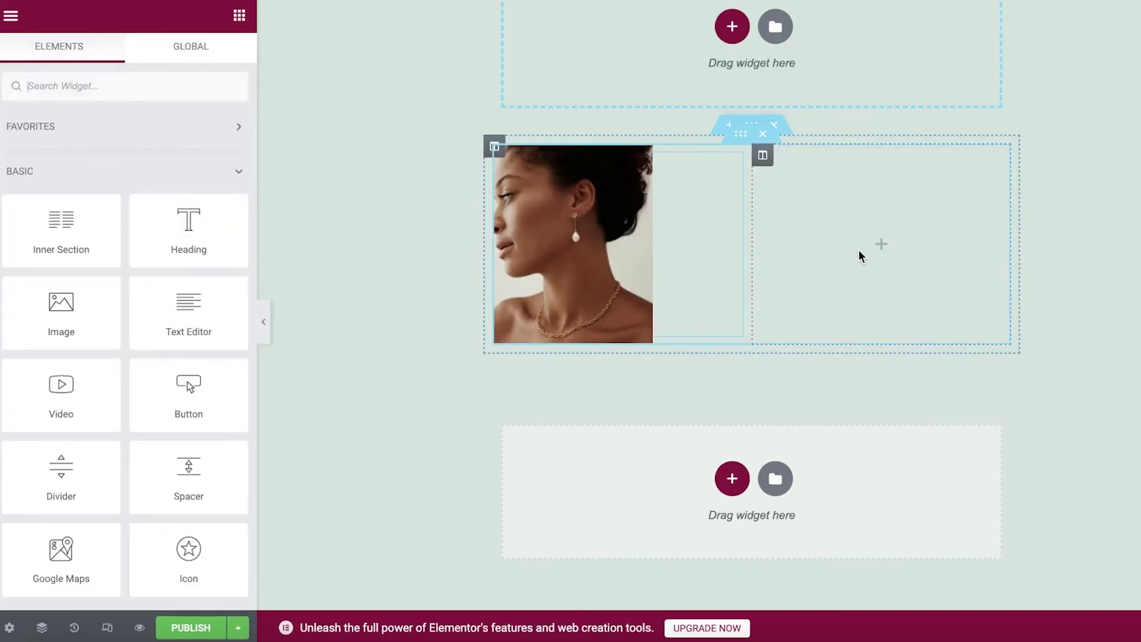
{"action": "scroll", "coordinate": [892, 196], "scroll_direction": "up", "scroll_amount": 3}
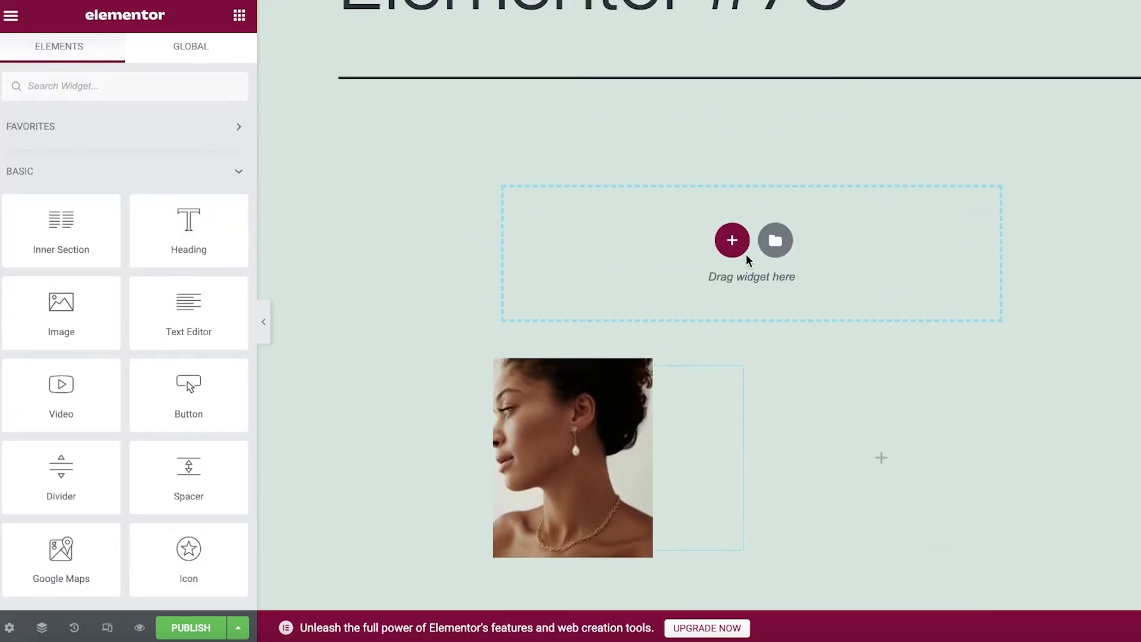
{"action": "left_click", "coordinate": [737, 239]}
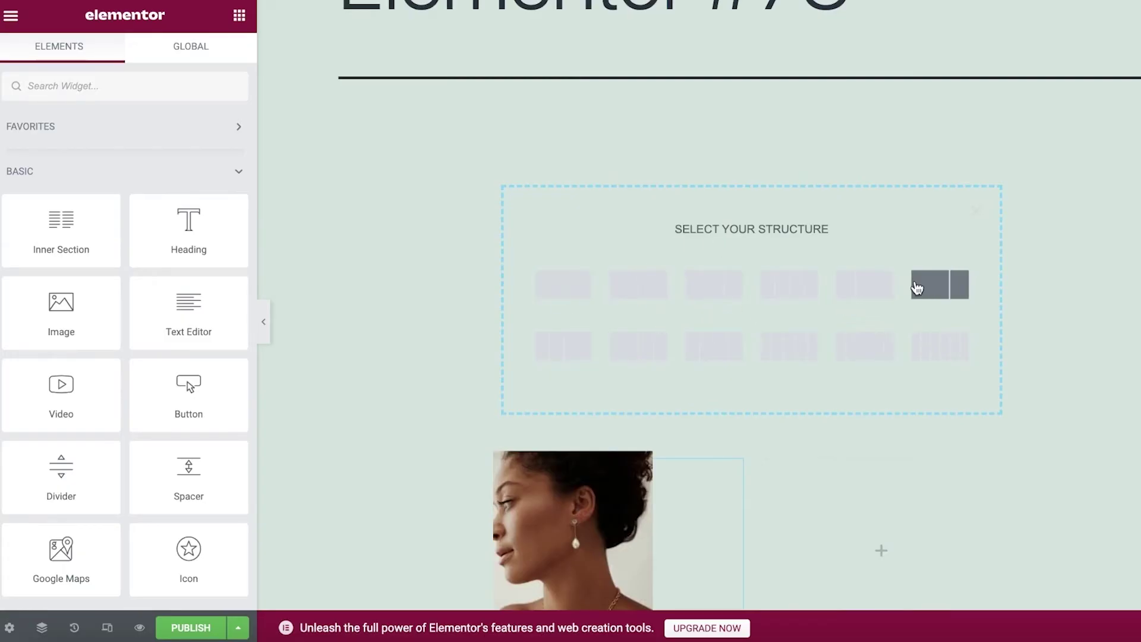
Create a four-column section and delete the section that held the portrait image
{"action": "left_click", "coordinate": [789, 297]}
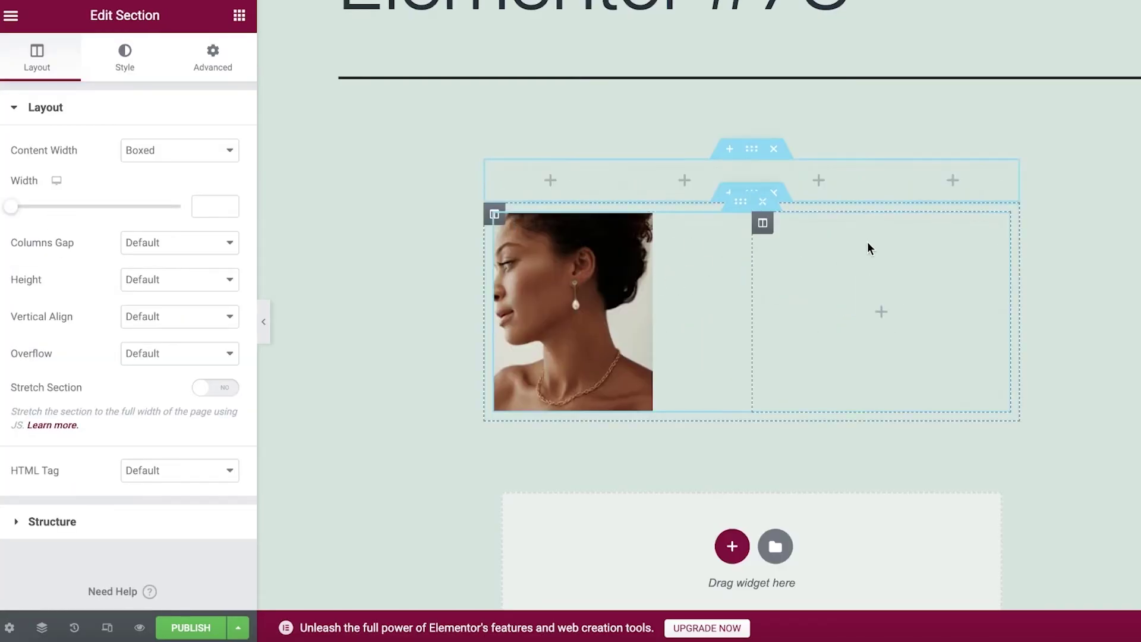
{"action": "left_click", "coordinate": [787, 250]}
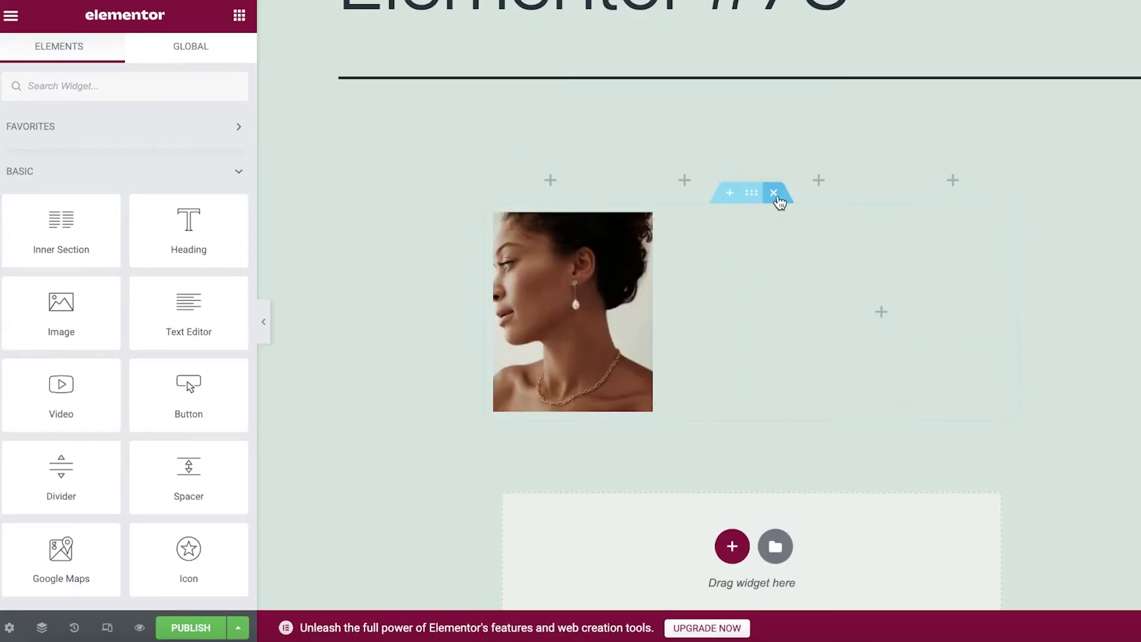
{"action": "left_click", "coordinate": [775, 192]}
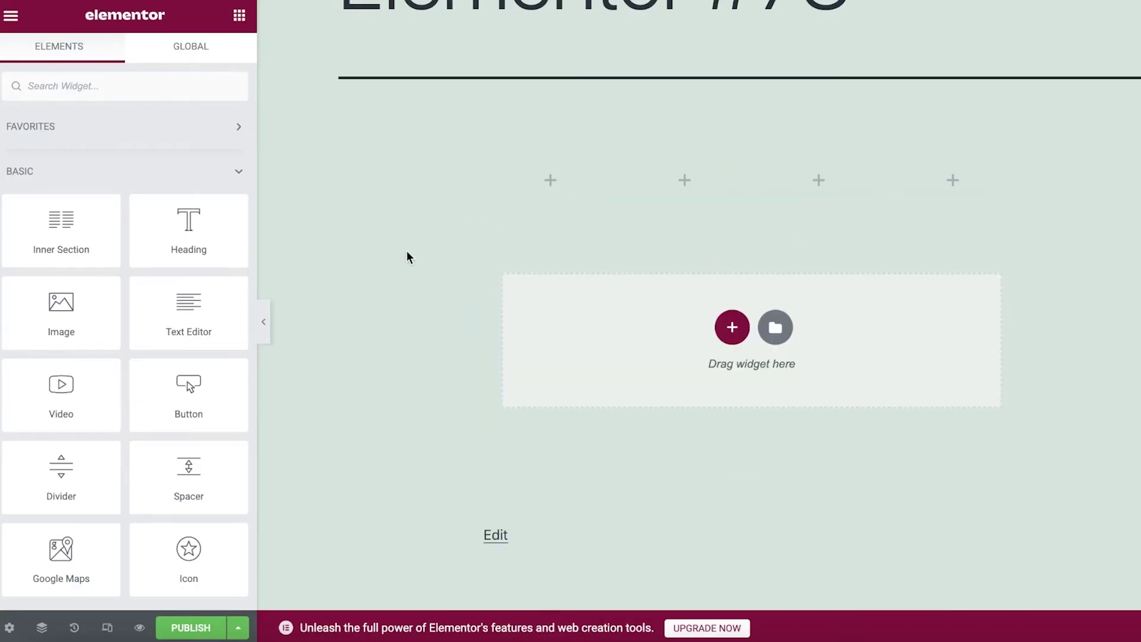
{"action": "scroll", "coordinate": [190, 256], "scroll_direction": "down", "scroll_amount": 5}
{"action": "scroll", "coordinate": [193, 253], "scroll_direction": "up", "scroll_amount": 4}
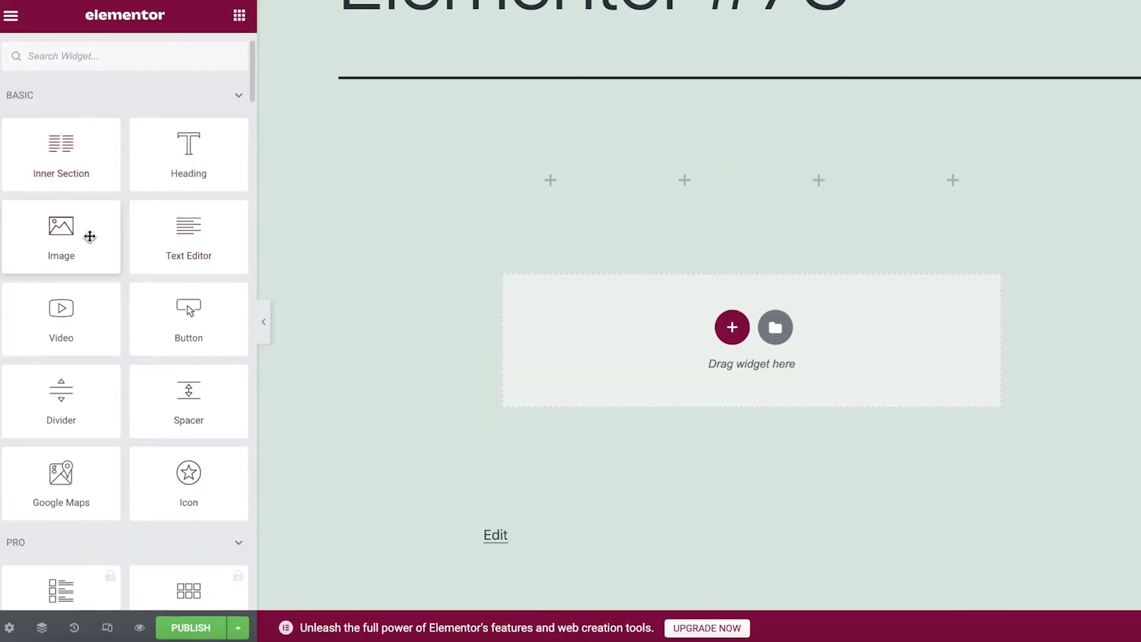
{"action": "scroll", "coordinate": [92, 249], "scroll_direction": "down", "scroll_amount": 20}
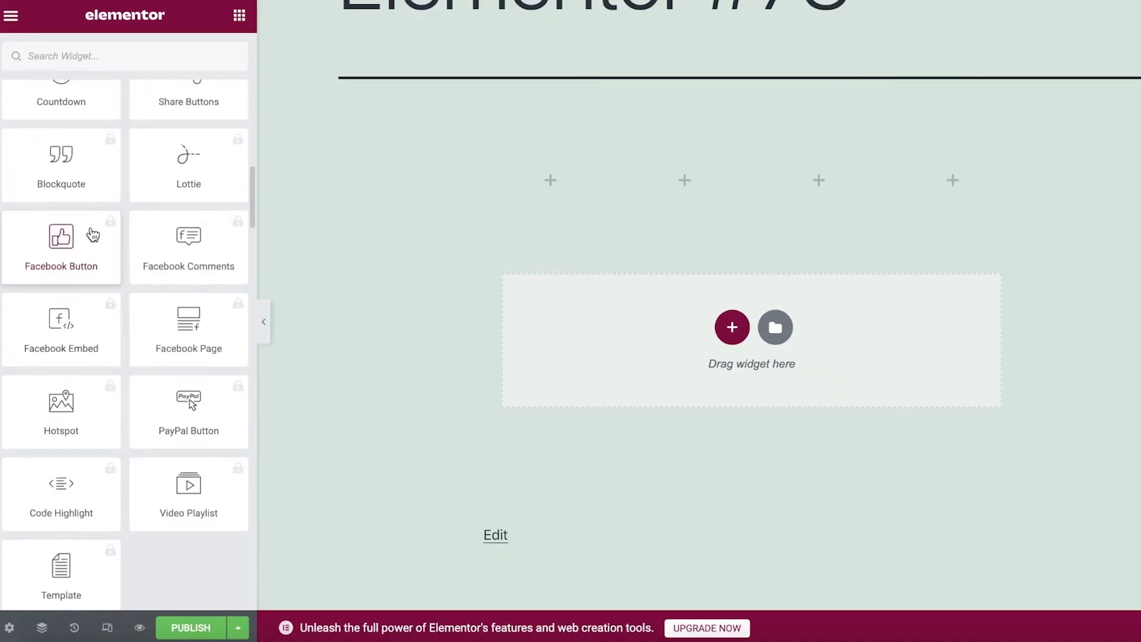
{"action": "scroll", "coordinate": [92, 235], "scroll_direction": "down", "scroll_amount": 8}
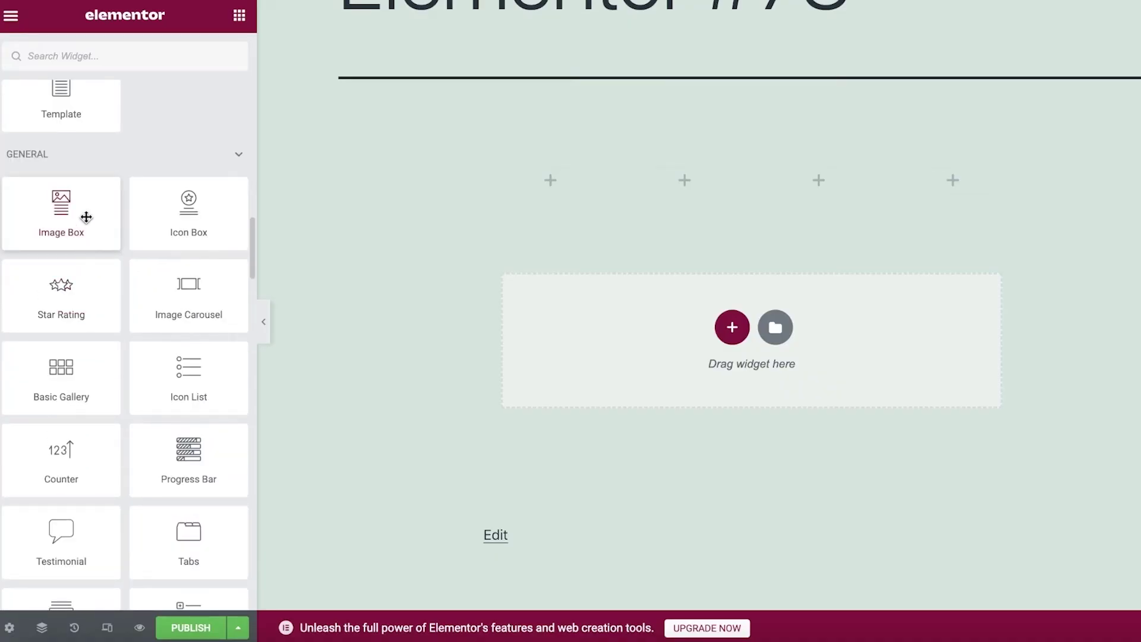
{"action": "scroll", "coordinate": [87, 220], "scroll_direction": "down", "scroll_amount": 1}
{"action": "scroll", "coordinate": [137, 257], "scroll_direction": "down", "scroll_amount": 7}
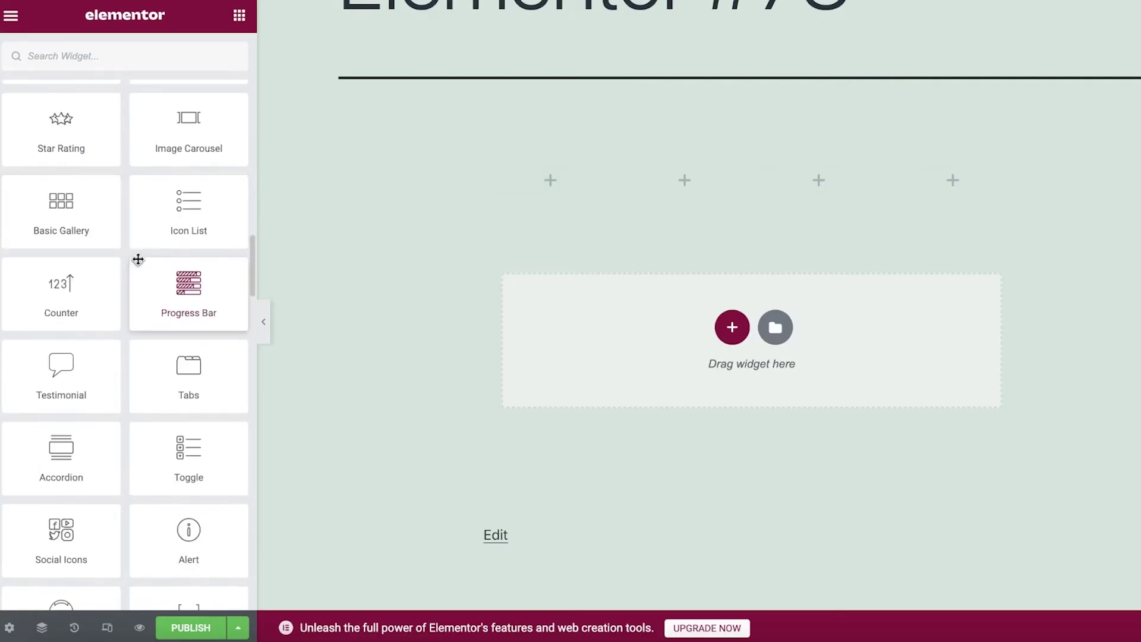
{"action": "scroll", "coordinate": [138, 259], "scroll_direction": "down", "scroll_amount": 1}
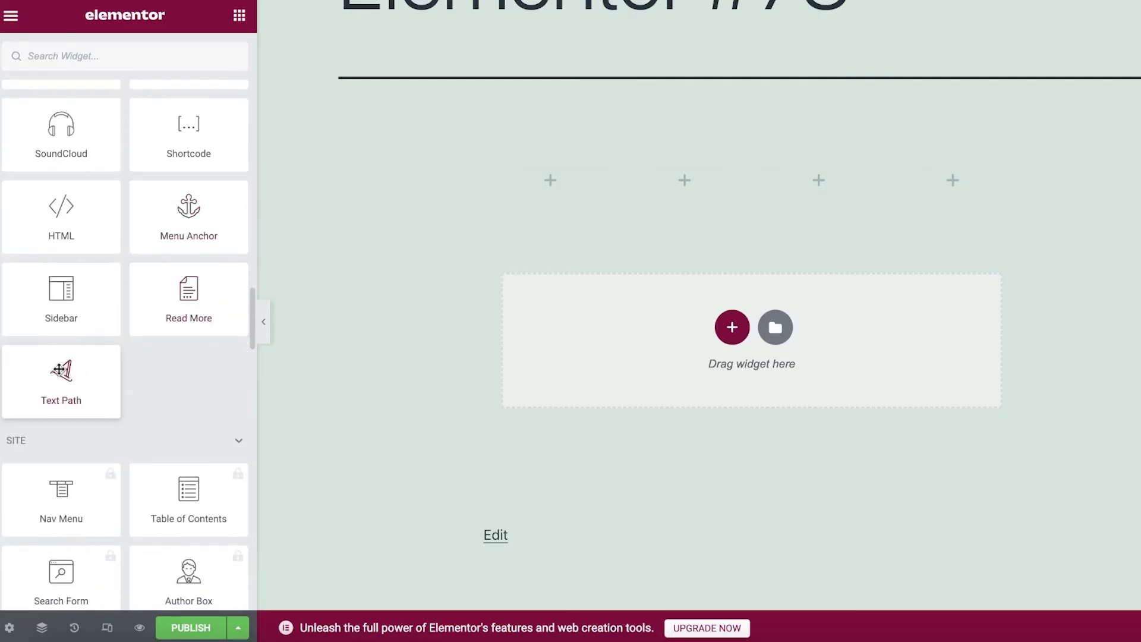
{"action": "scroll", "coordinate": [219, 201], "scroll_direction": "up", "scroll_amount": 8}
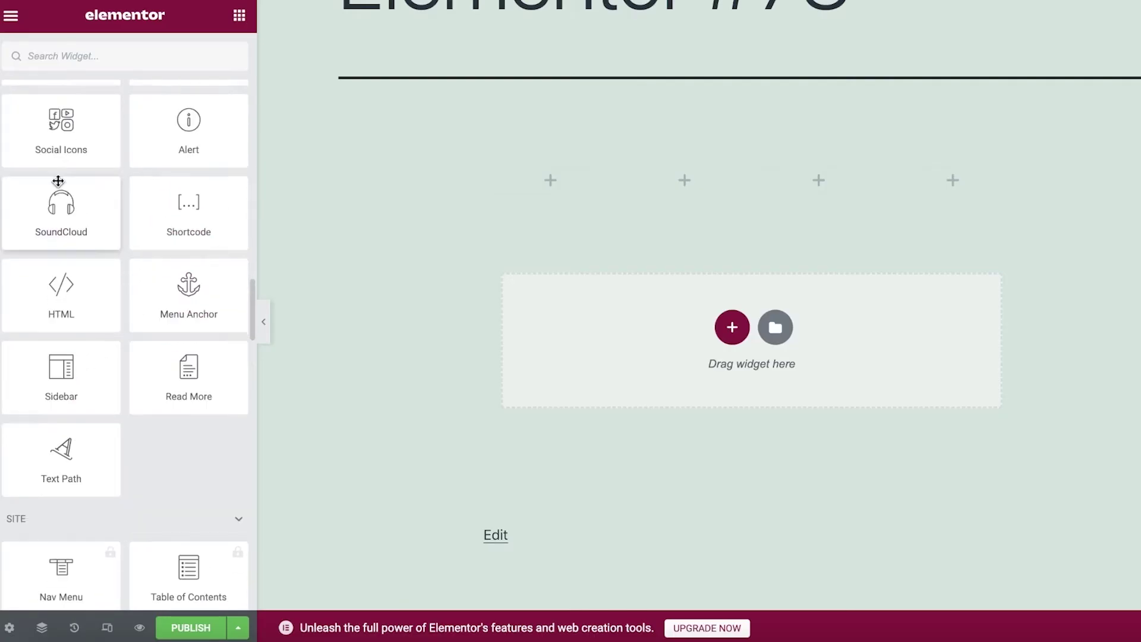
{"action": "scroll", "coordinate": [59, 181], "scroll_direction": "up", "scroll_amount": 5}
Insert the earring model photo from the Media Library into the first column's Image widget
{"action": "left_click_drag", "start_coordinate": [61, 215], "coordinate": [571, 185]}
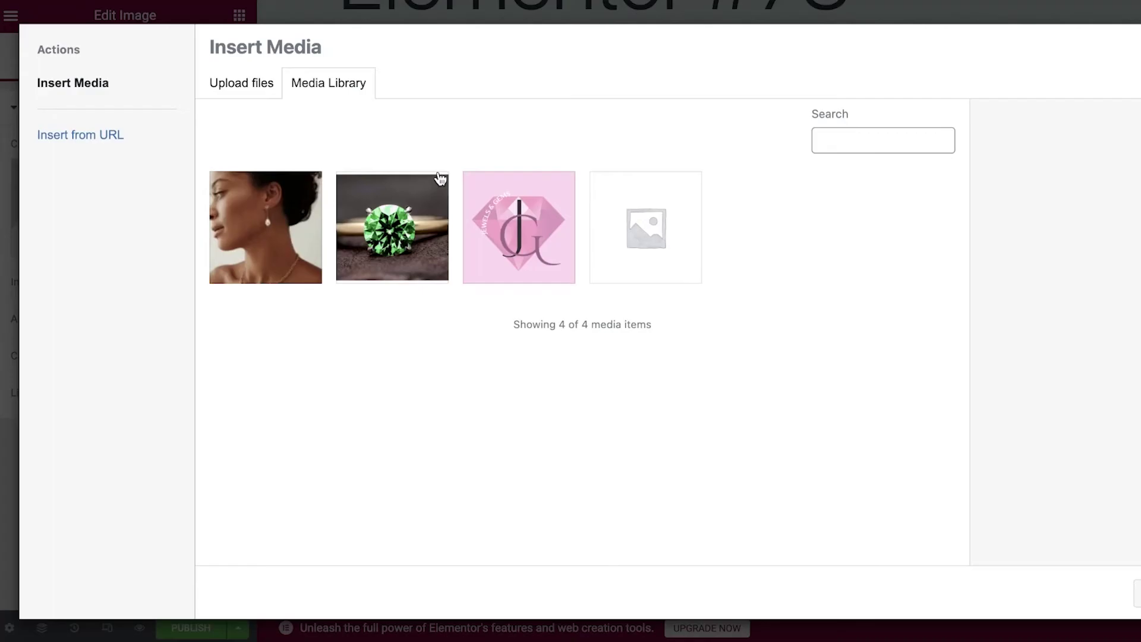
{"action": "left_click", "coordinate": [265, 216]}
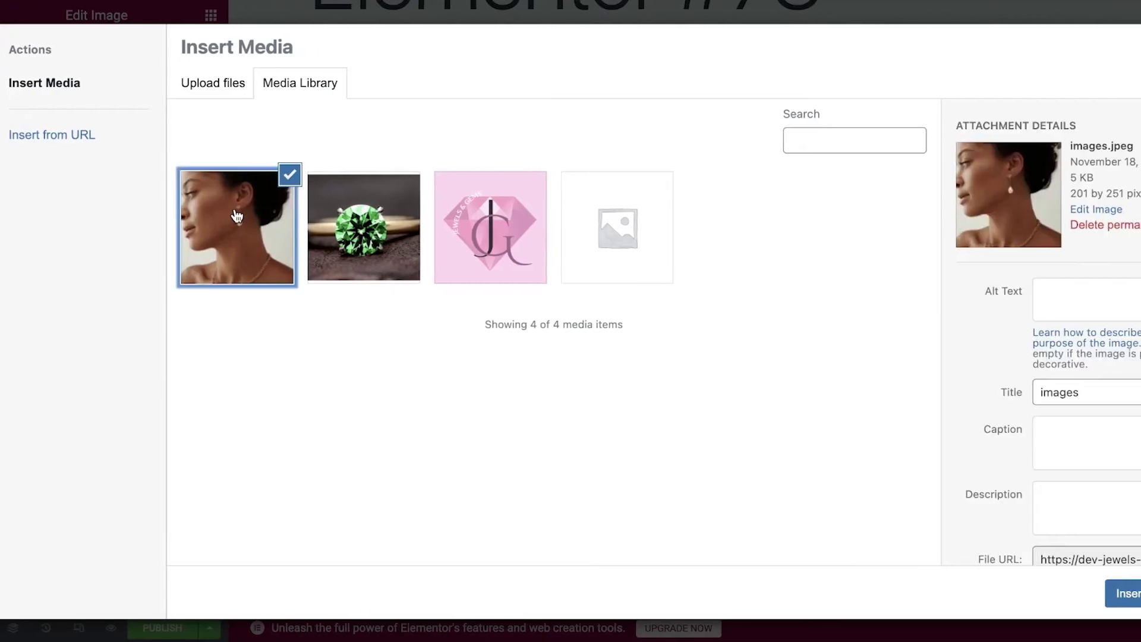
{"action": "left_click", "coordinate": [1121, 593]}
{"action": "left_click", "coordinate": [598, 208]}
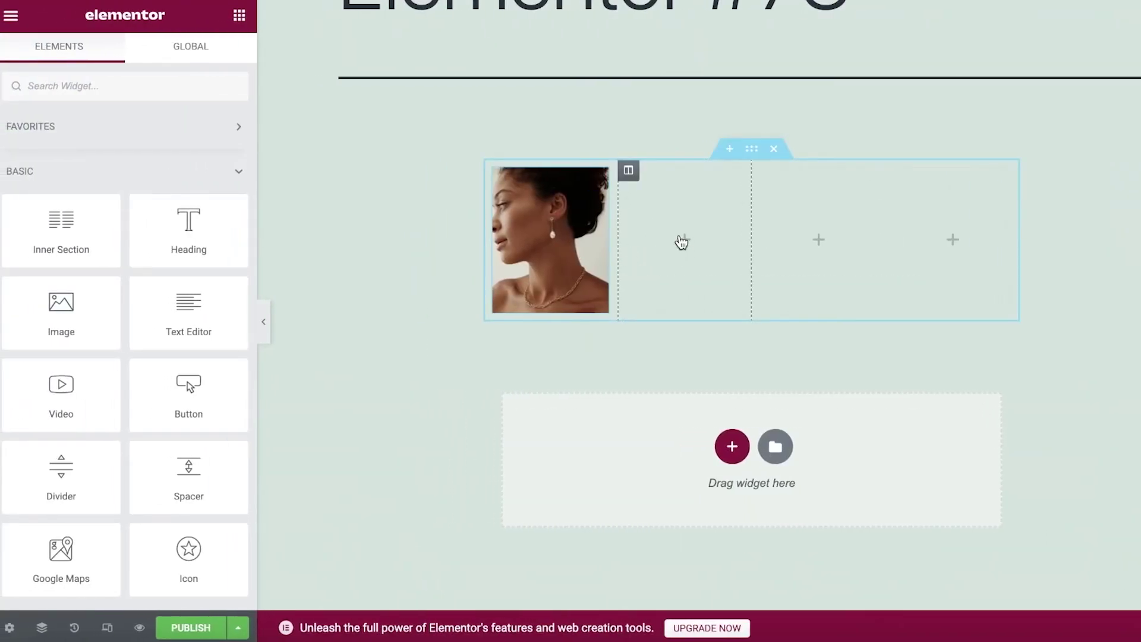
Review the multi-column layout and publish the page to the live site
{"action": "scroll", "coordinate": [682, 241], "scroll_direction": "up", "scroll_amount": 4}
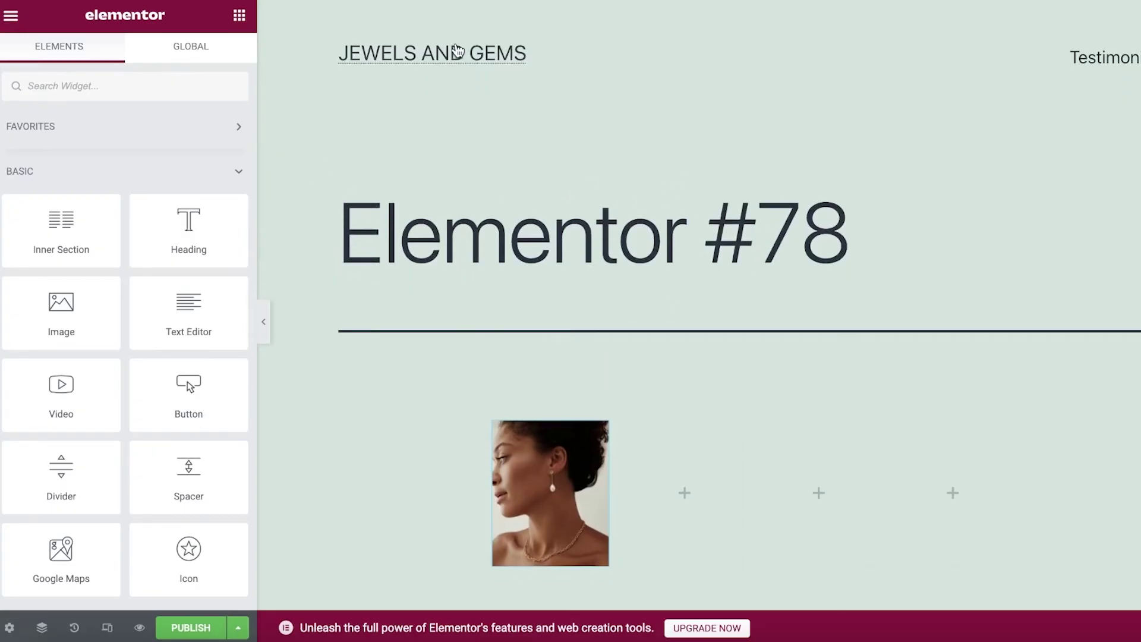
{"action": "left_click_drag", "start_coordinate": [341, 260], "coordinate": [849, 249]}
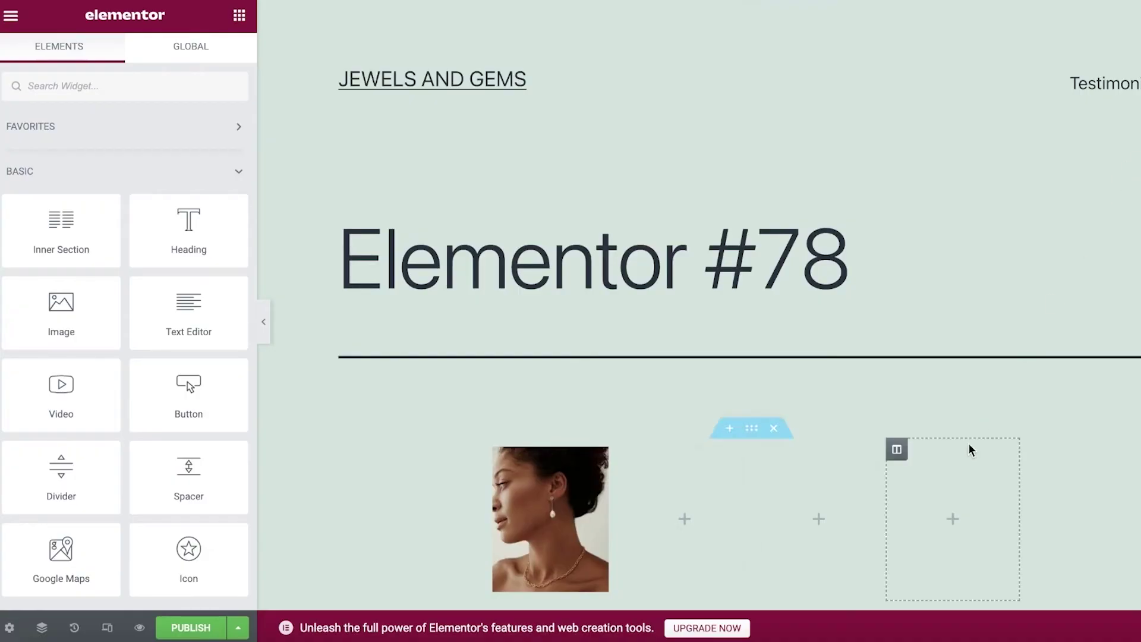
{"action": "scroll", "coordinate": [968, 448], "scroll_direction": "down", "scroll_amount": 3}
{"action": "scroll", "coordinate": [881, 395], "scroll_direction": "up", "scroll_amount": 3}
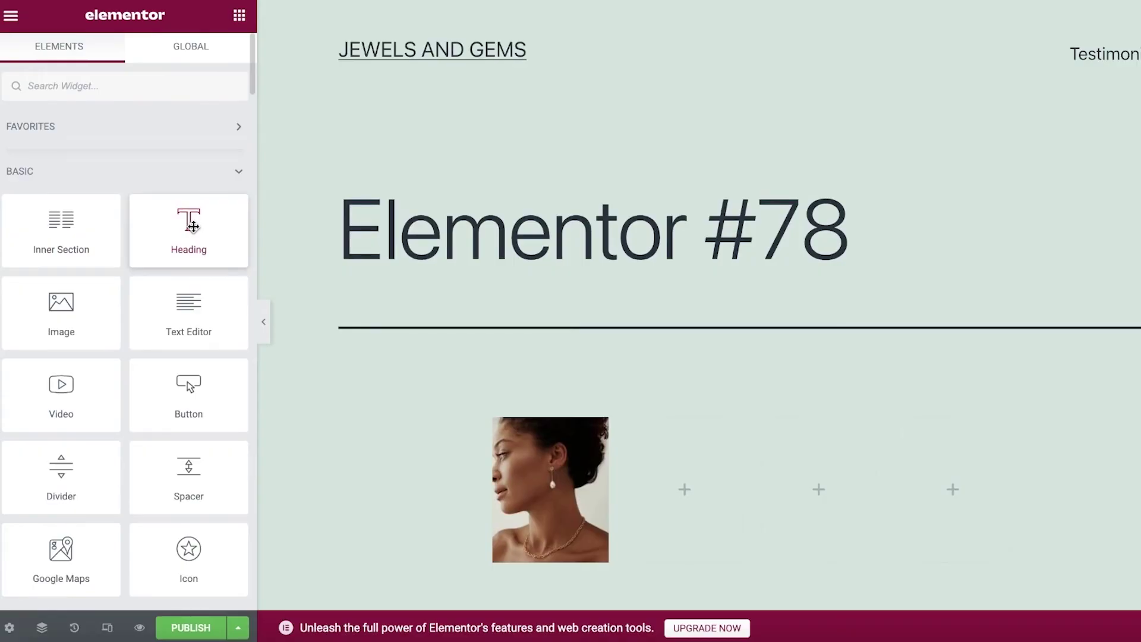
{"action": "scroll", "coordinate": [474, 263], "scroll_direction": "down", "scroll_amount": 7}
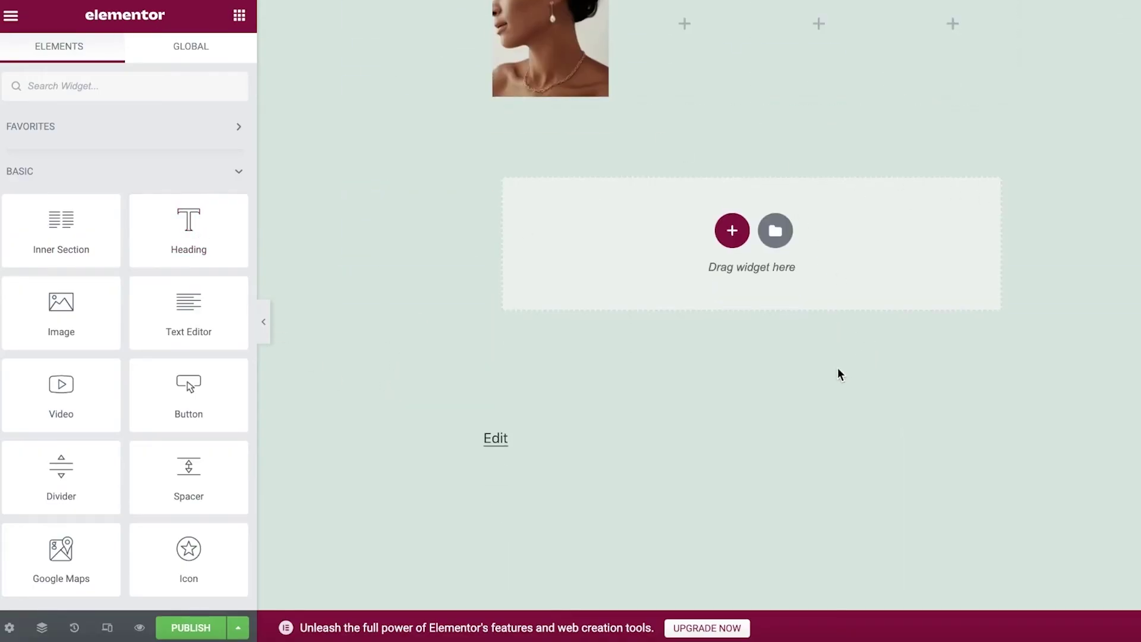
{"action": "scroll", "coordinate": [840, 373], "scroll_direction": "down", "scroll_amount": 1}
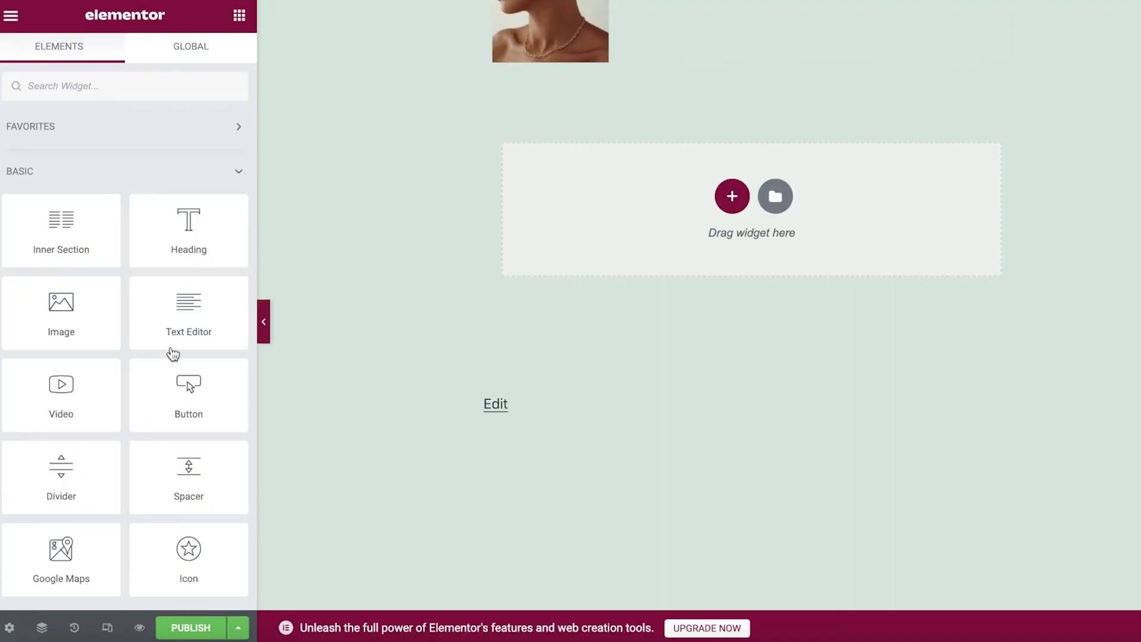
{"action": "scroll", "coordinate": [718, 232], "scroll_direction": "up", "scroll_amount": 8}
{"action": "scroll", "coordinate": [534, 309], "scroll_direction": "down", "scroll_amount": 1}
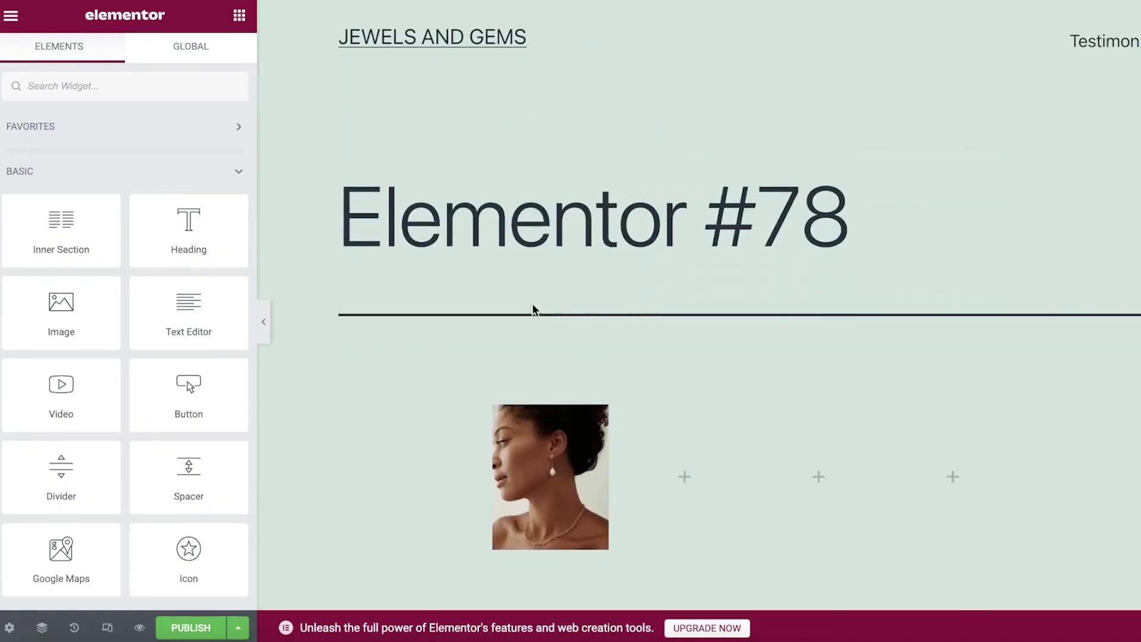
{"action": "scroll", "coordinate": [461, 267], "scroll_direction": "down", "scroll_amount": 7}
{"action": "scroll", "coordinate": [529, 196], "scroll_direction": "up", "scroll_amount": 7}
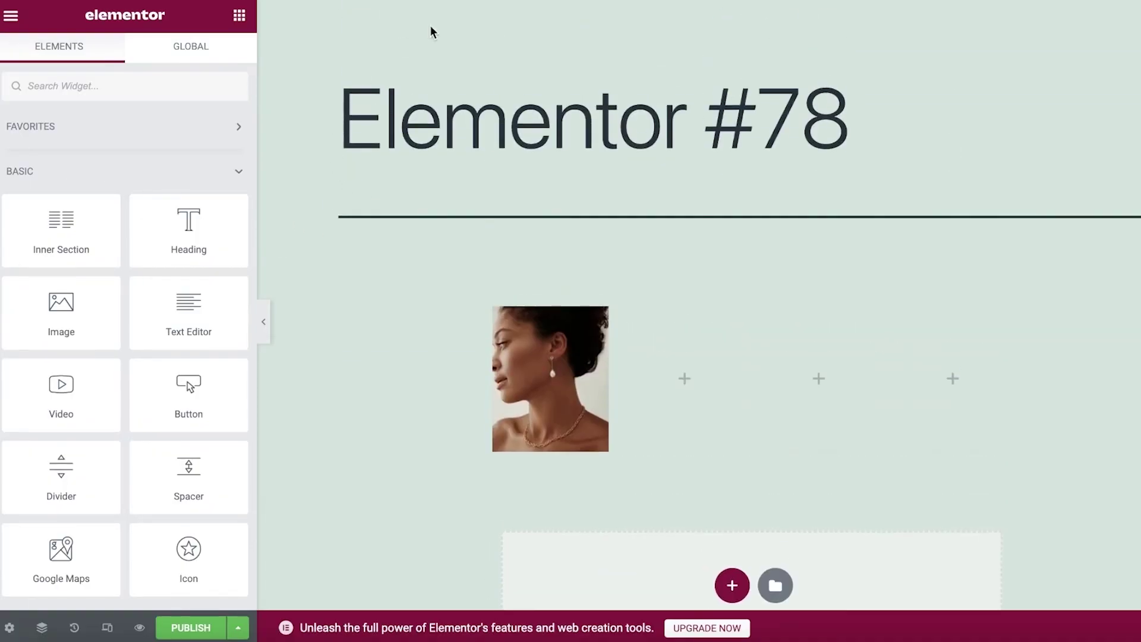
{"action": "scroll", "coordinate": [505, 130], "scroll_direction": "up", "scroll_amount": 1}
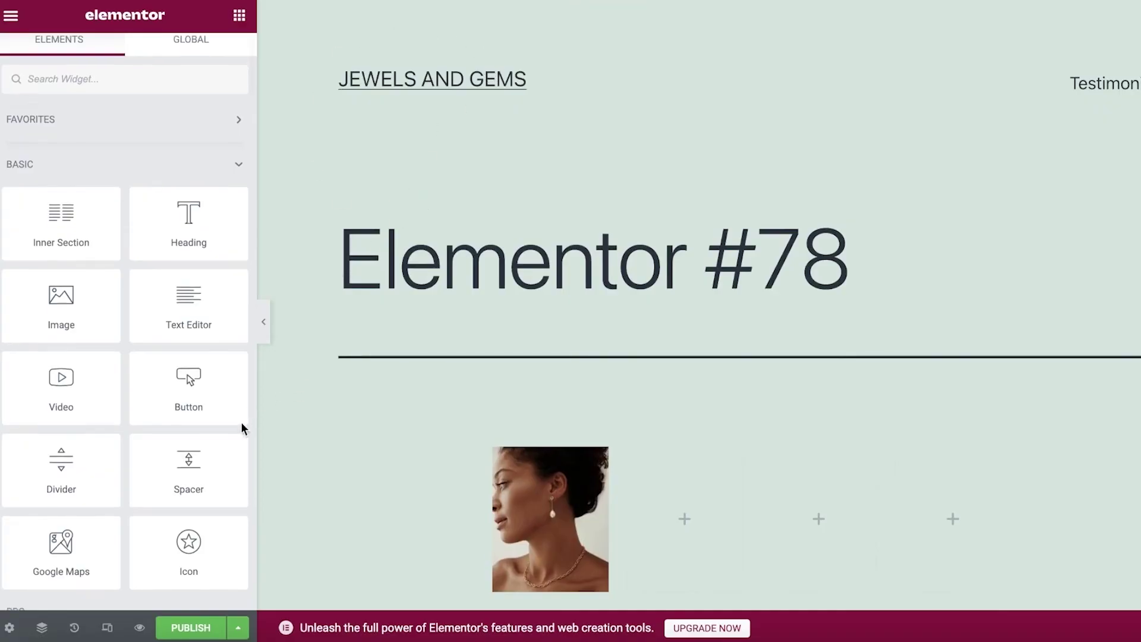
{"action": "scroll", "coordinate": [245, 428], "scroll_direction": "down", "scroll_amount": 4}
{"action": "left_click", "coordinate": [194, 627]}
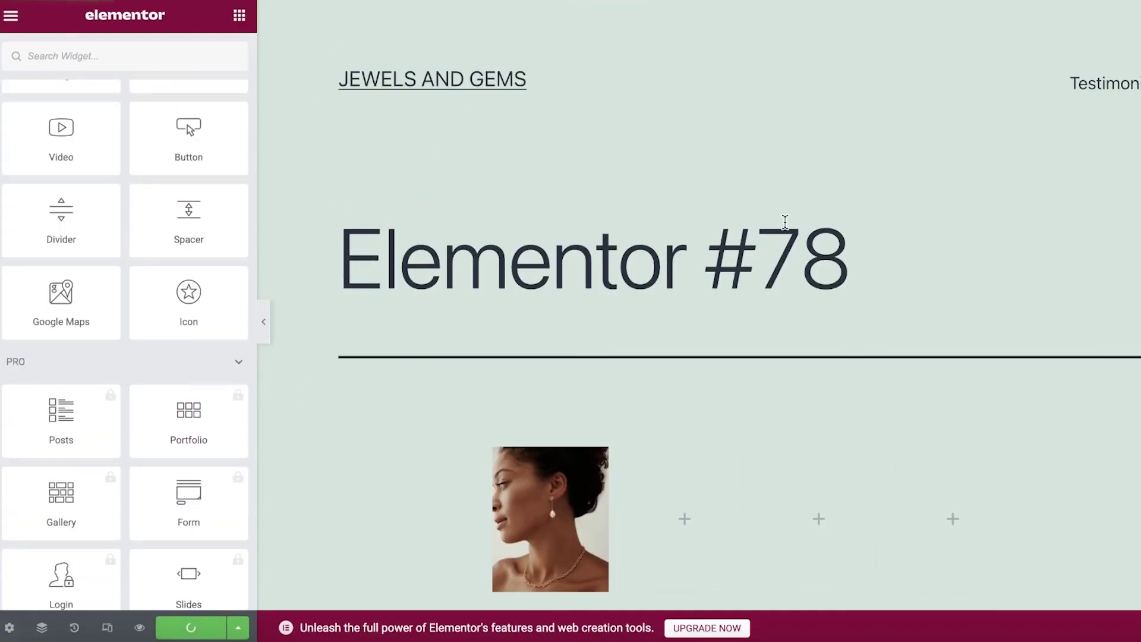
{"action": "left_click", "coordinate": [17, 18]}
Quick Edit the Elementor #78 page, changing its title and slug to Home
{"action": "left_click", "coordinate": [142, 333]}
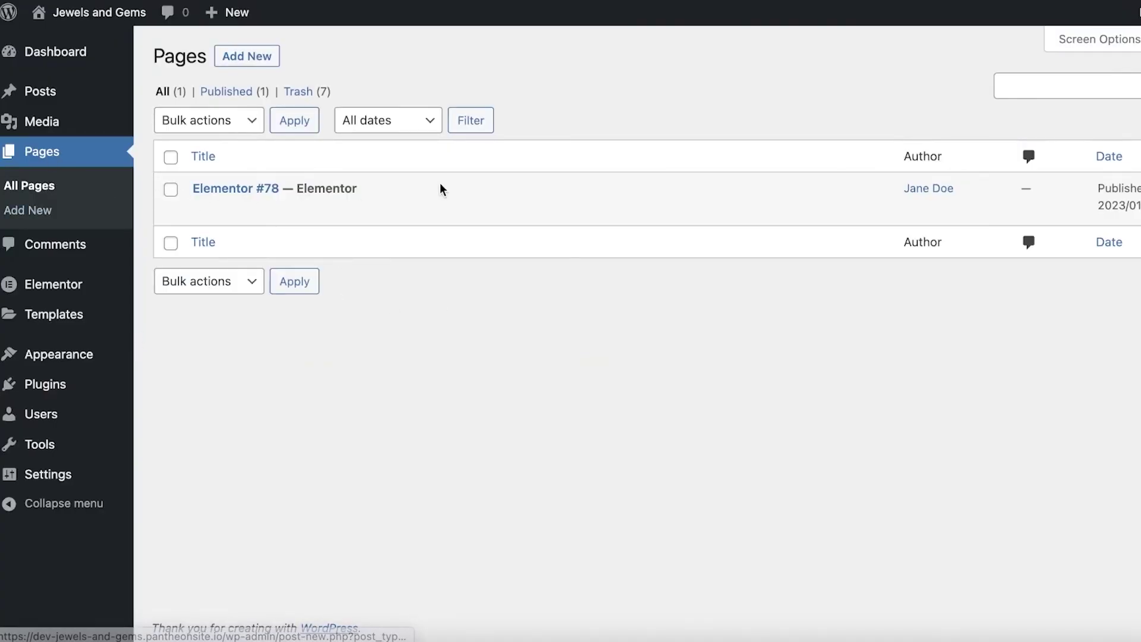
{"action": "mouse_move", "coordinate": [427, 186]}
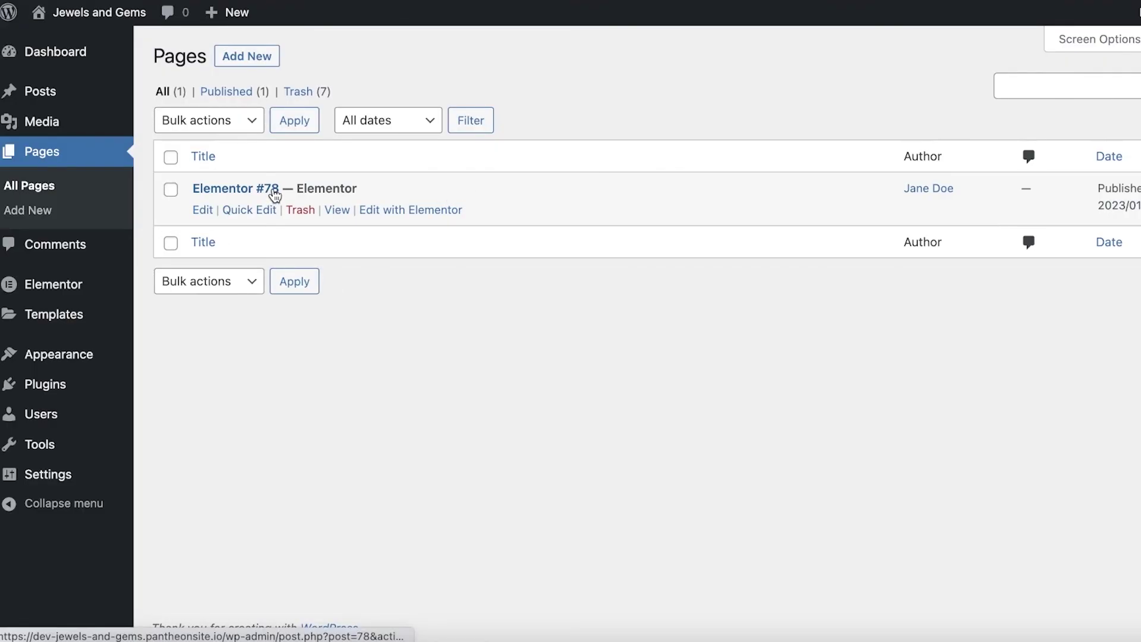
{"action": "left_click", "coordinate": [226, 210]}
{"action": "key", "text": "BackSpace"}
{"action": "key", "text": "BackSpace"}
{"action": "key", "text": "BackSpace"}
{"action": "key", "text": "BackSpace"}
{"action": "key", "text": "BackSpace"}
{"action": "key", "text": "BackSpace"}
{"action": "key", "text": "BackSpace"}
{"action": "key", "text": "BackSpace"}
{"action": "key", "text": "BackSpace"}
{"action": "key", "text": "BackSpace"}
{"action": "key", "text": "BackSpace"}
{"action": "key", "text": "BackSpace"}
{"action": "key", "text": "BackSpace"}
{"action": "type", "text": "Home"}
{"action": "key", "text": "Tab"}
{"action": "type", "text": "Hom"}
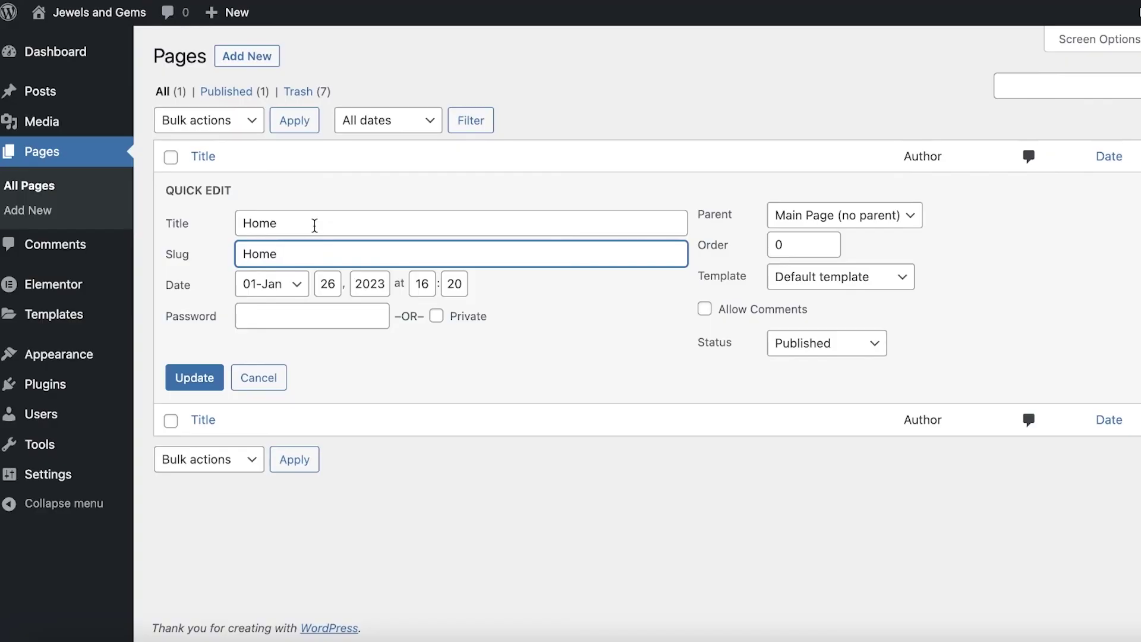
Keep no parent page and the Default template, then save the quick edit
{"action": "left_click", "coordinate": [870, 221]}
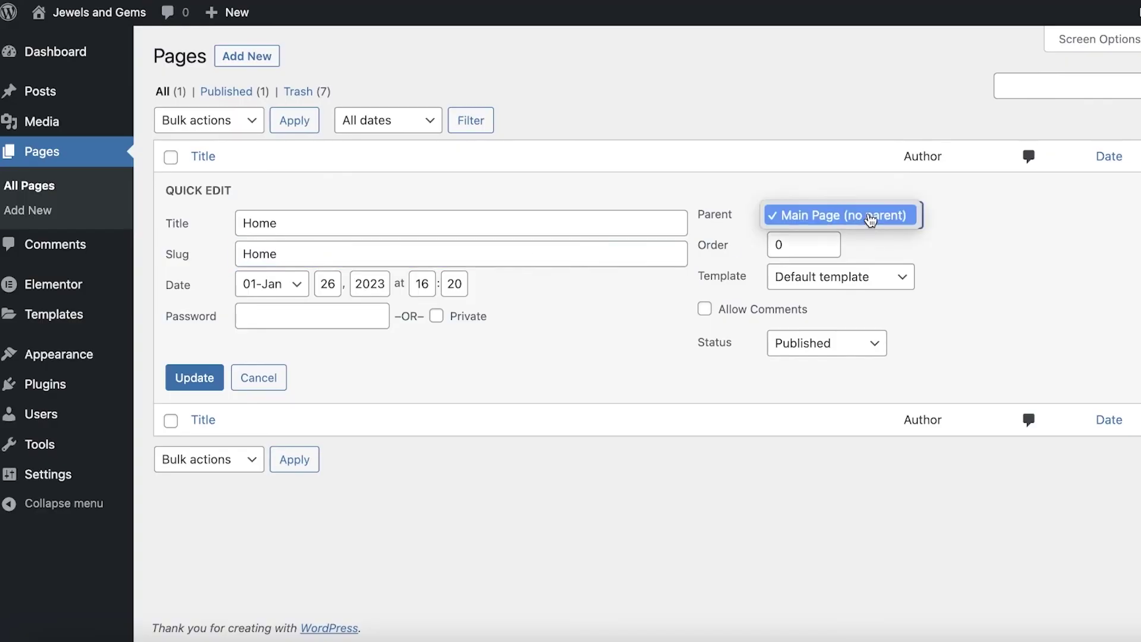
{"action": "left_click", "coordinate": [832, 217]}
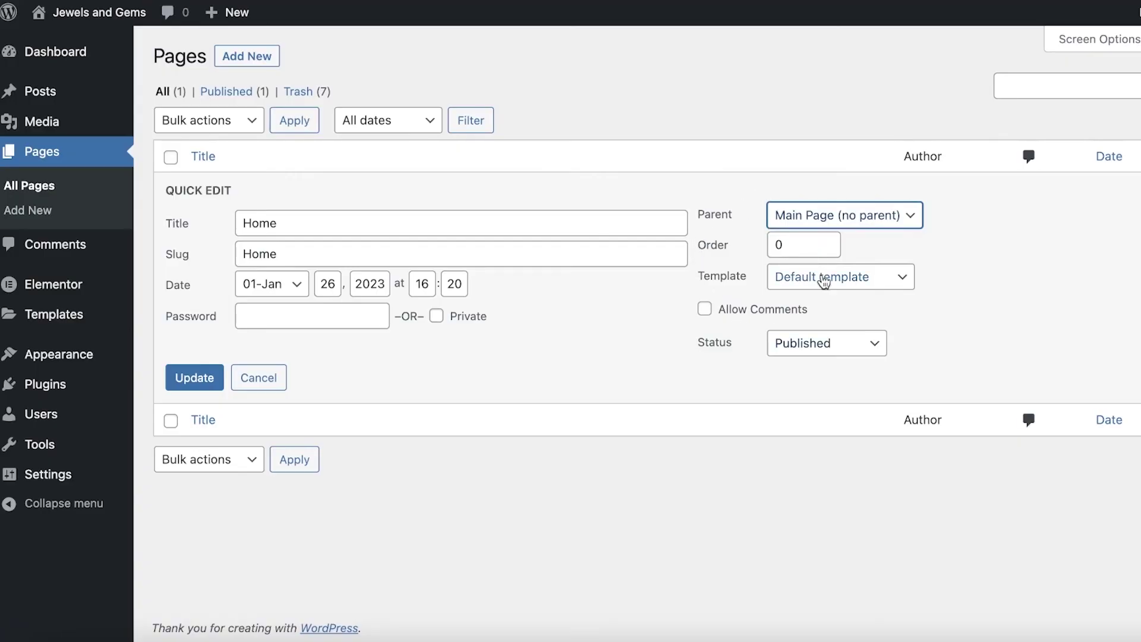
{"action": "left_click", "coordinate": [824, 282]}
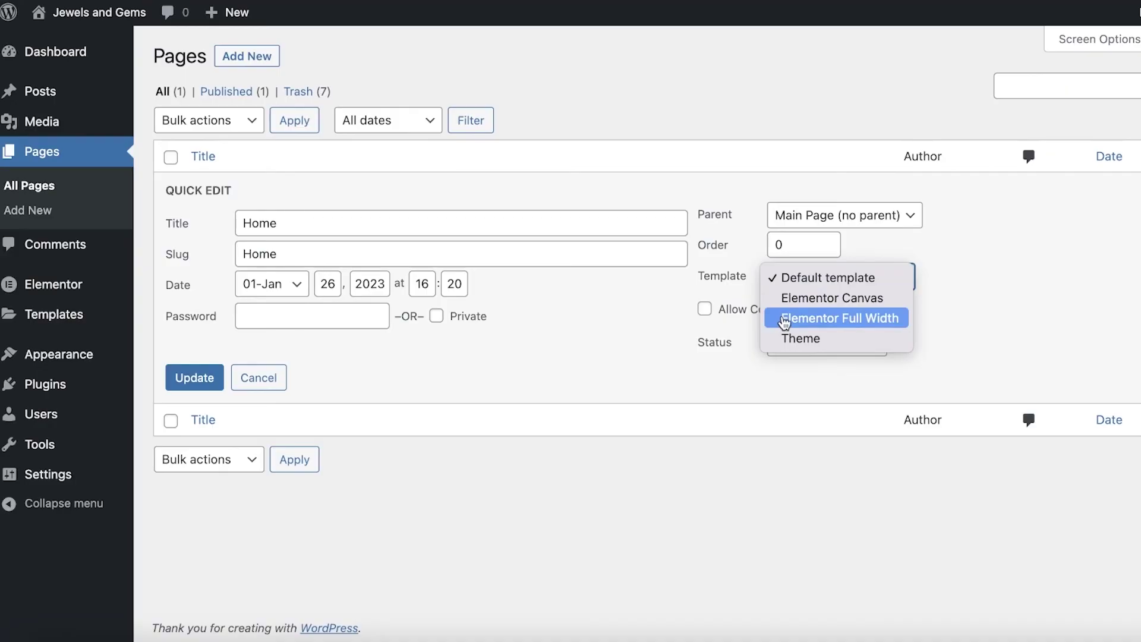
{"action": "left_click", "coordinate": [675, 291]}
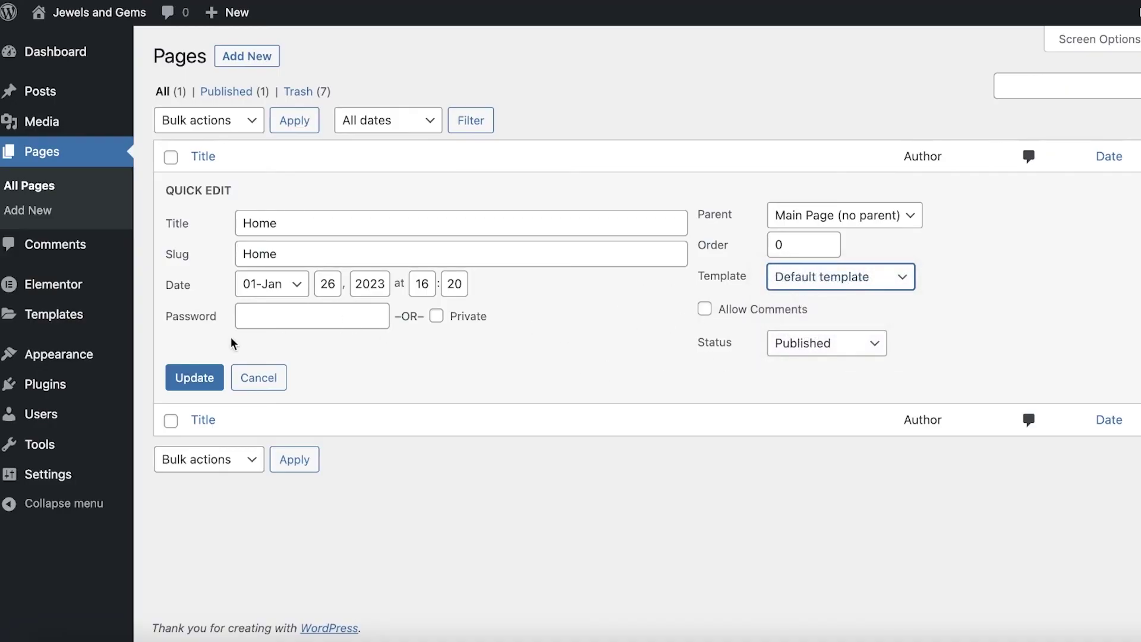
{"action": "left_click", "coordinate": [208, 381]}
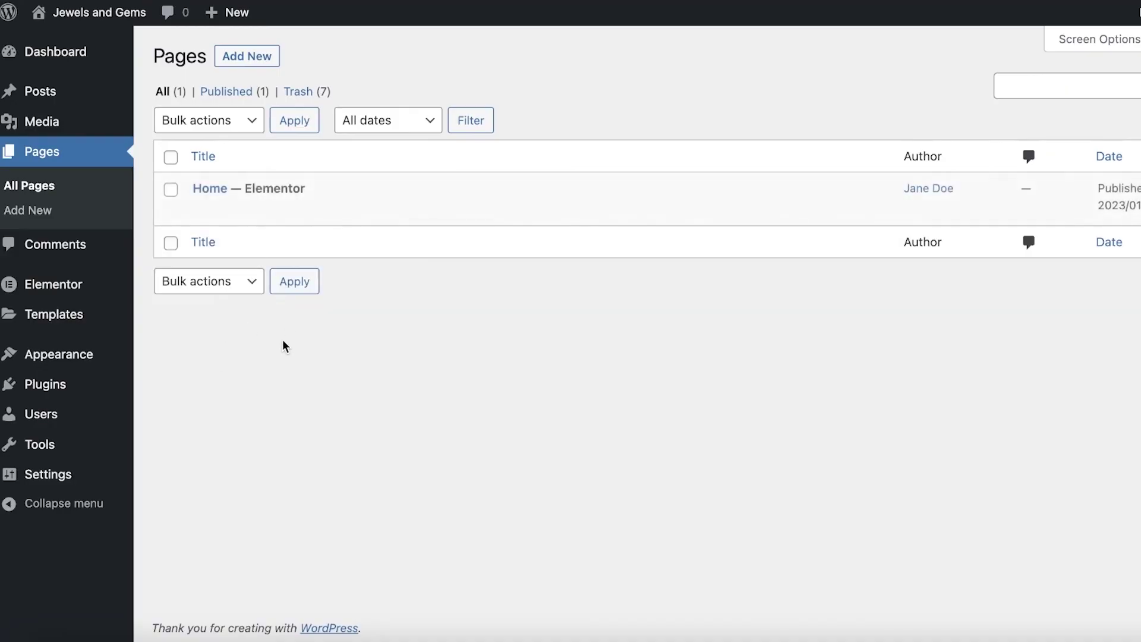
View the live Home page, browse Elementor's Theme Builder, then open About WordPress
{"action": "left_click", "coordinate": [337, 210]}
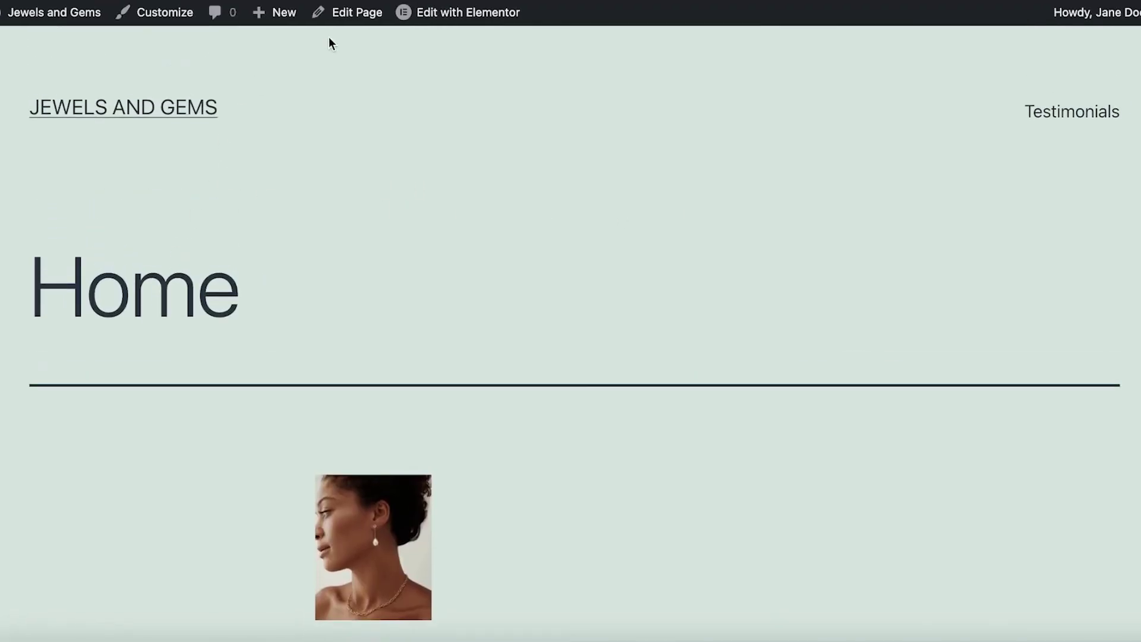
{"action": "mouse_move", "coordinate": [447, 22]}
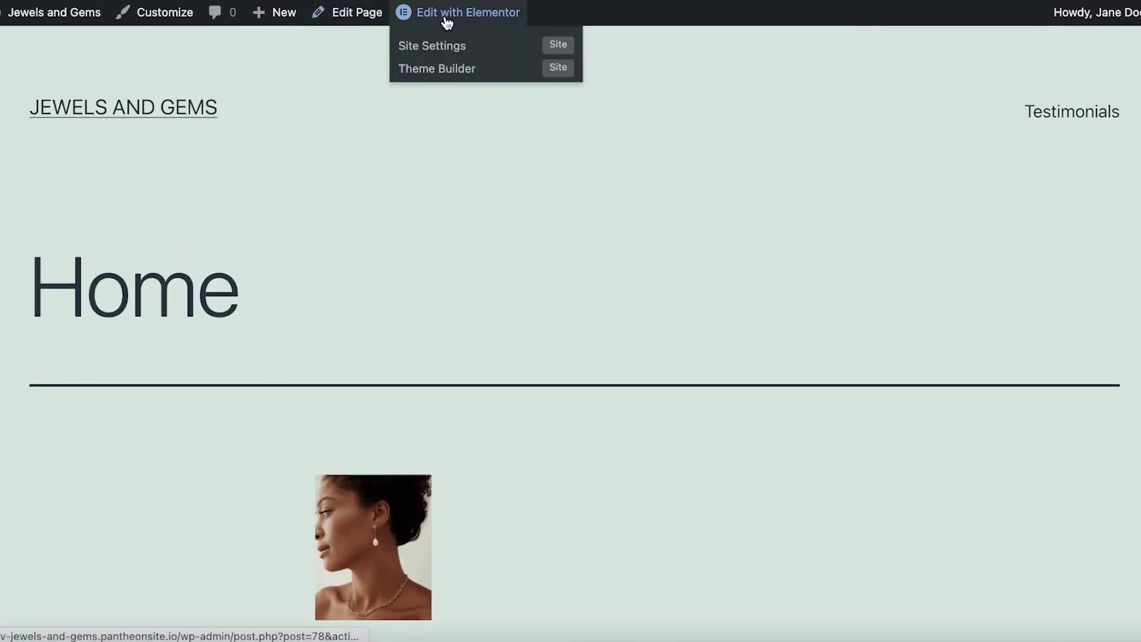
{"action": "left_click", "coordinate": [430, 70]}
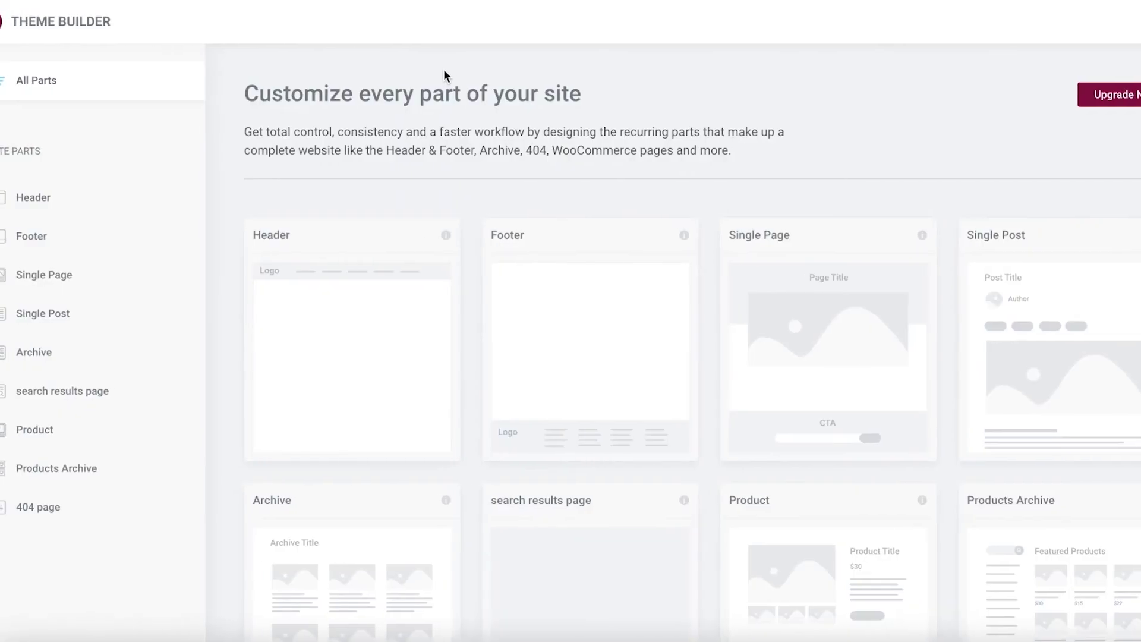
{"action": "scroll", "coordinate": [458, 293], "scroll_direction": "down", "scroll_amount": 1}
{"action": "scroll", "coordinate": [458, 293], "scroll_direction": "down", "scroll_amount": 3}
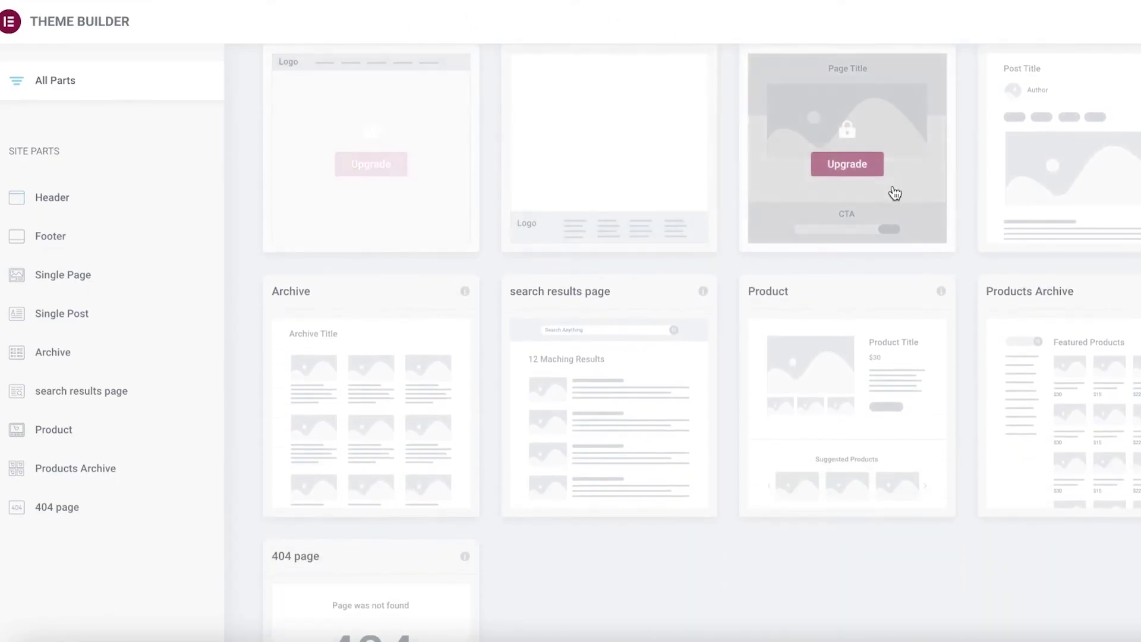
{"action": "scroll", "coordinate": [894, 191], "scroll_direction": "down", "scroll_amount": 3}
{"action": "scroll", "coordinate": [984, 101], "scroll_direction": "up", "scroll_amount": 6}
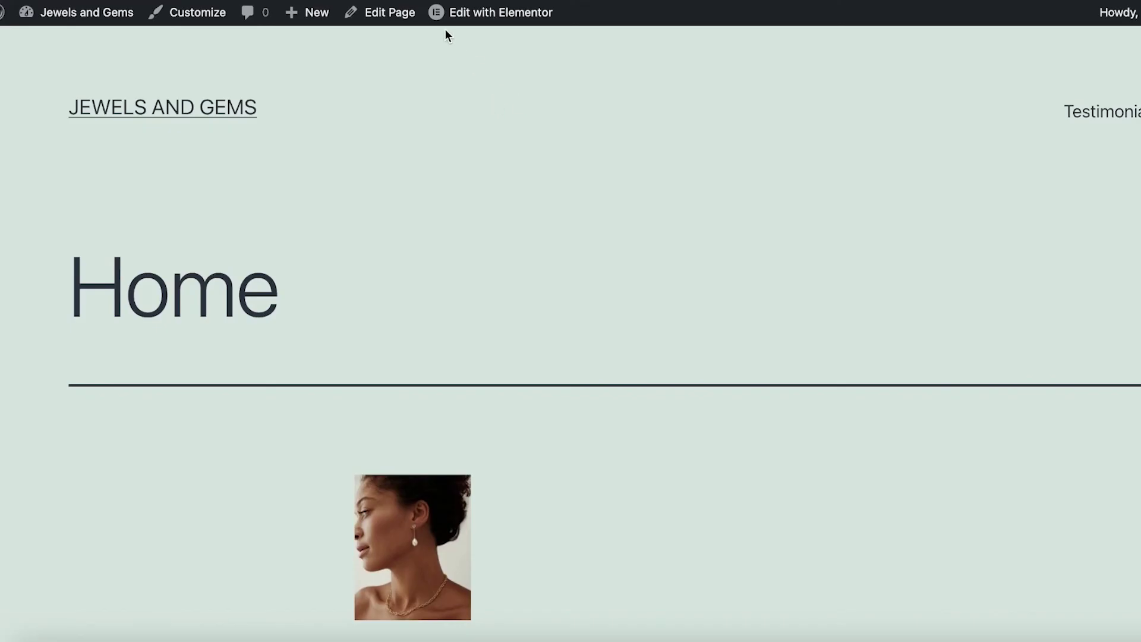
{"action": "mouse_move", "coordinate": [461, 23]}
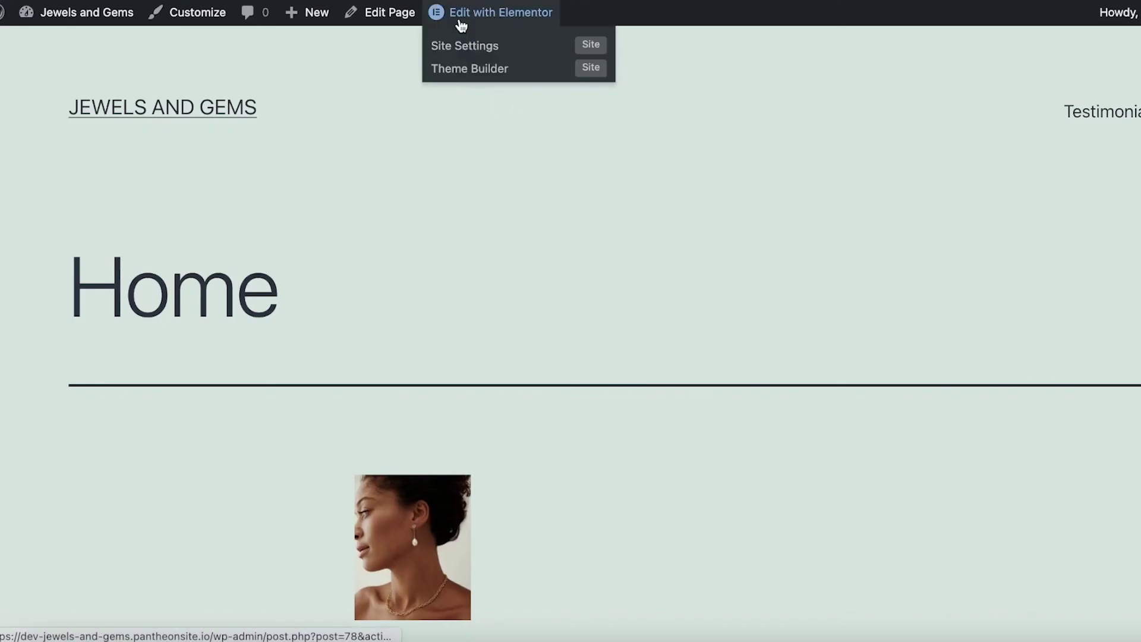
{"action": "left_click", "coordinate": [1, 11]}
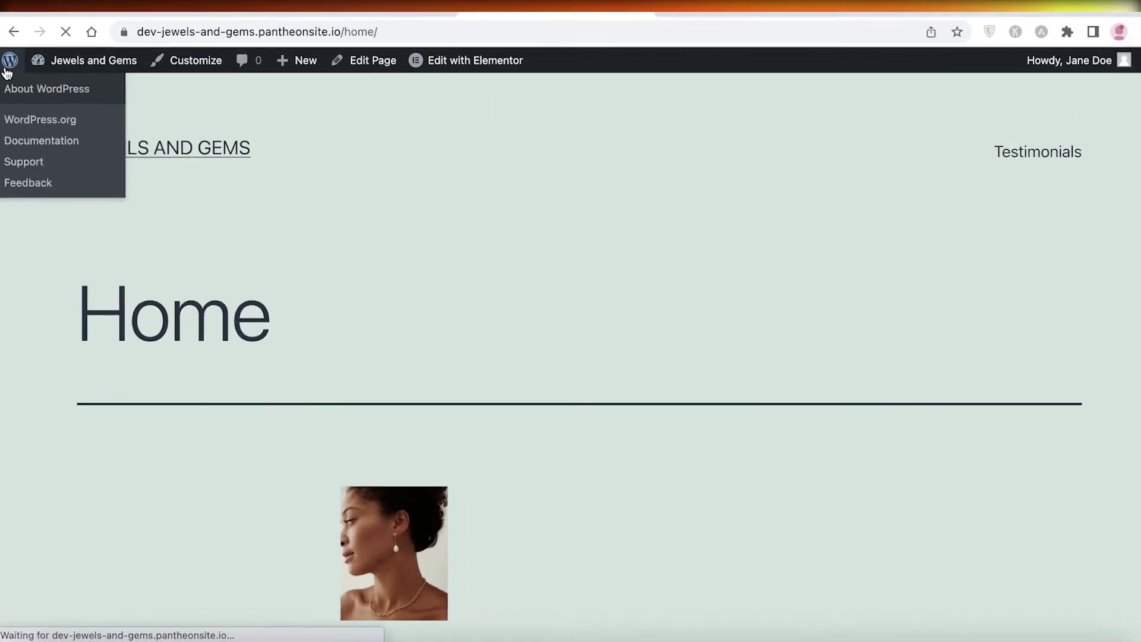